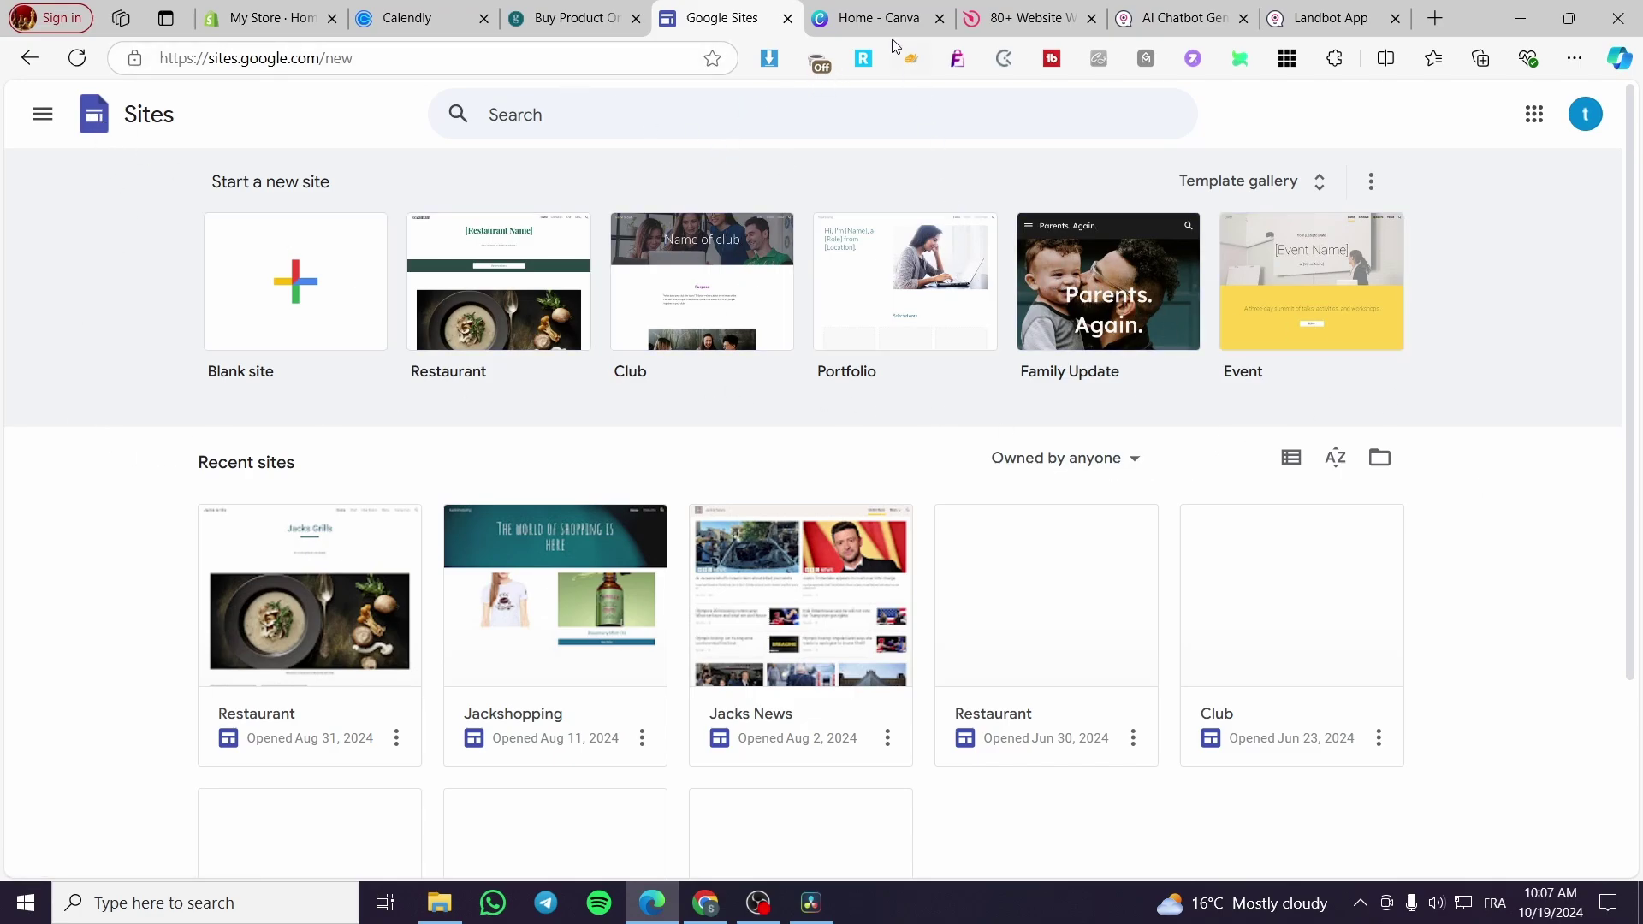
Look over the open Canva, Elfsight and Calendly tabs, then return to the Google Sites home page
left_click(881, 17)
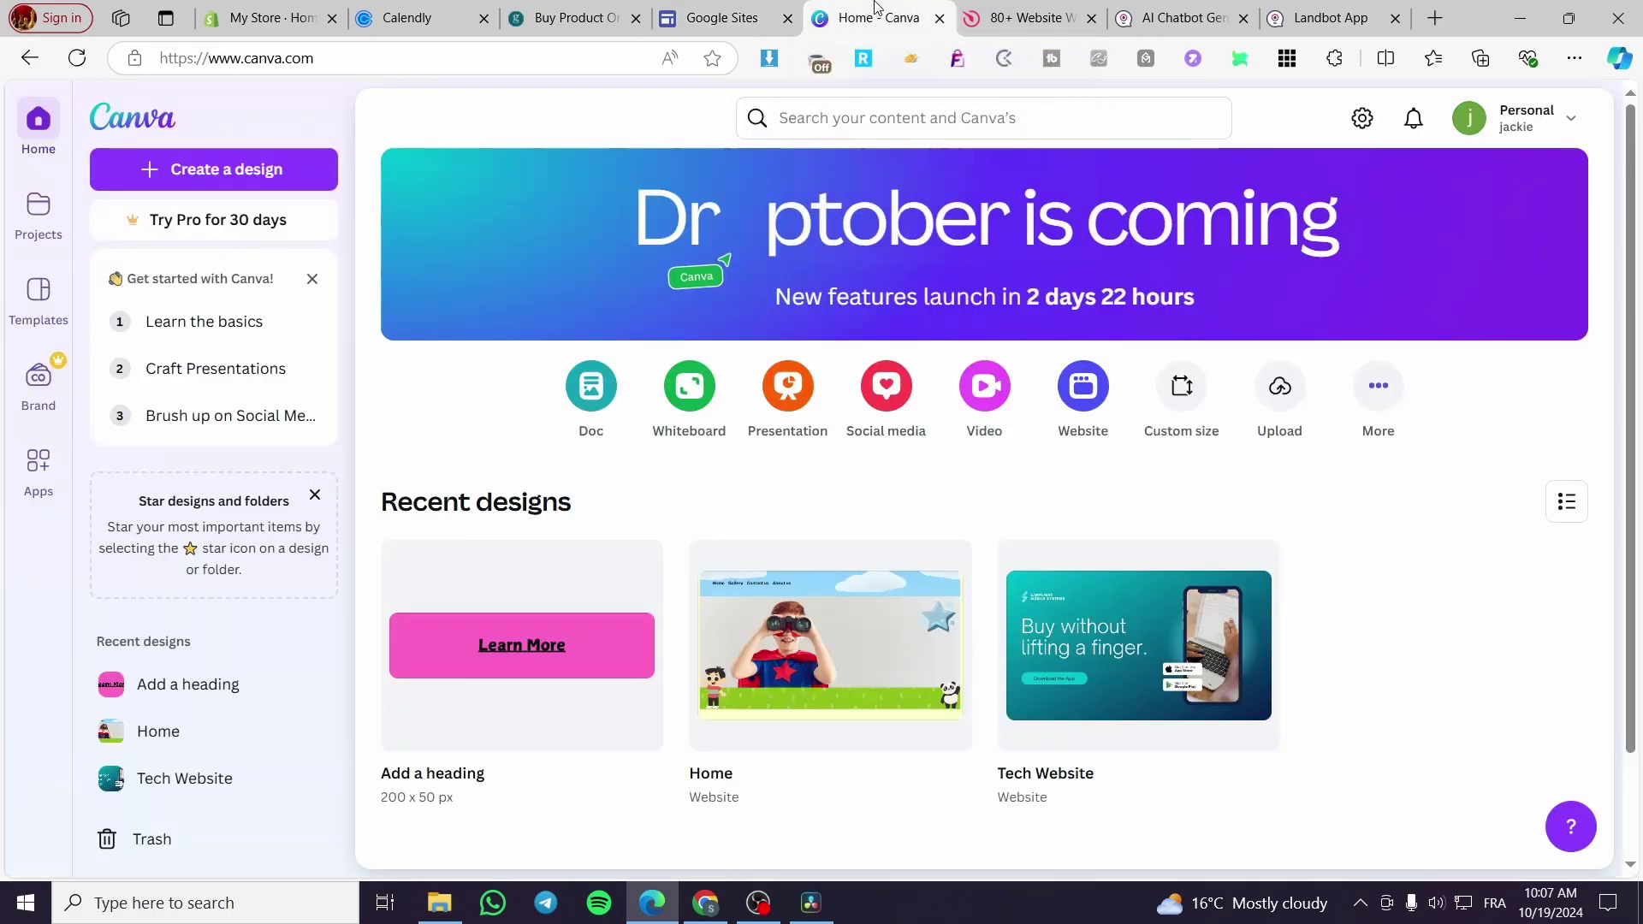
left_click(1018, 9)
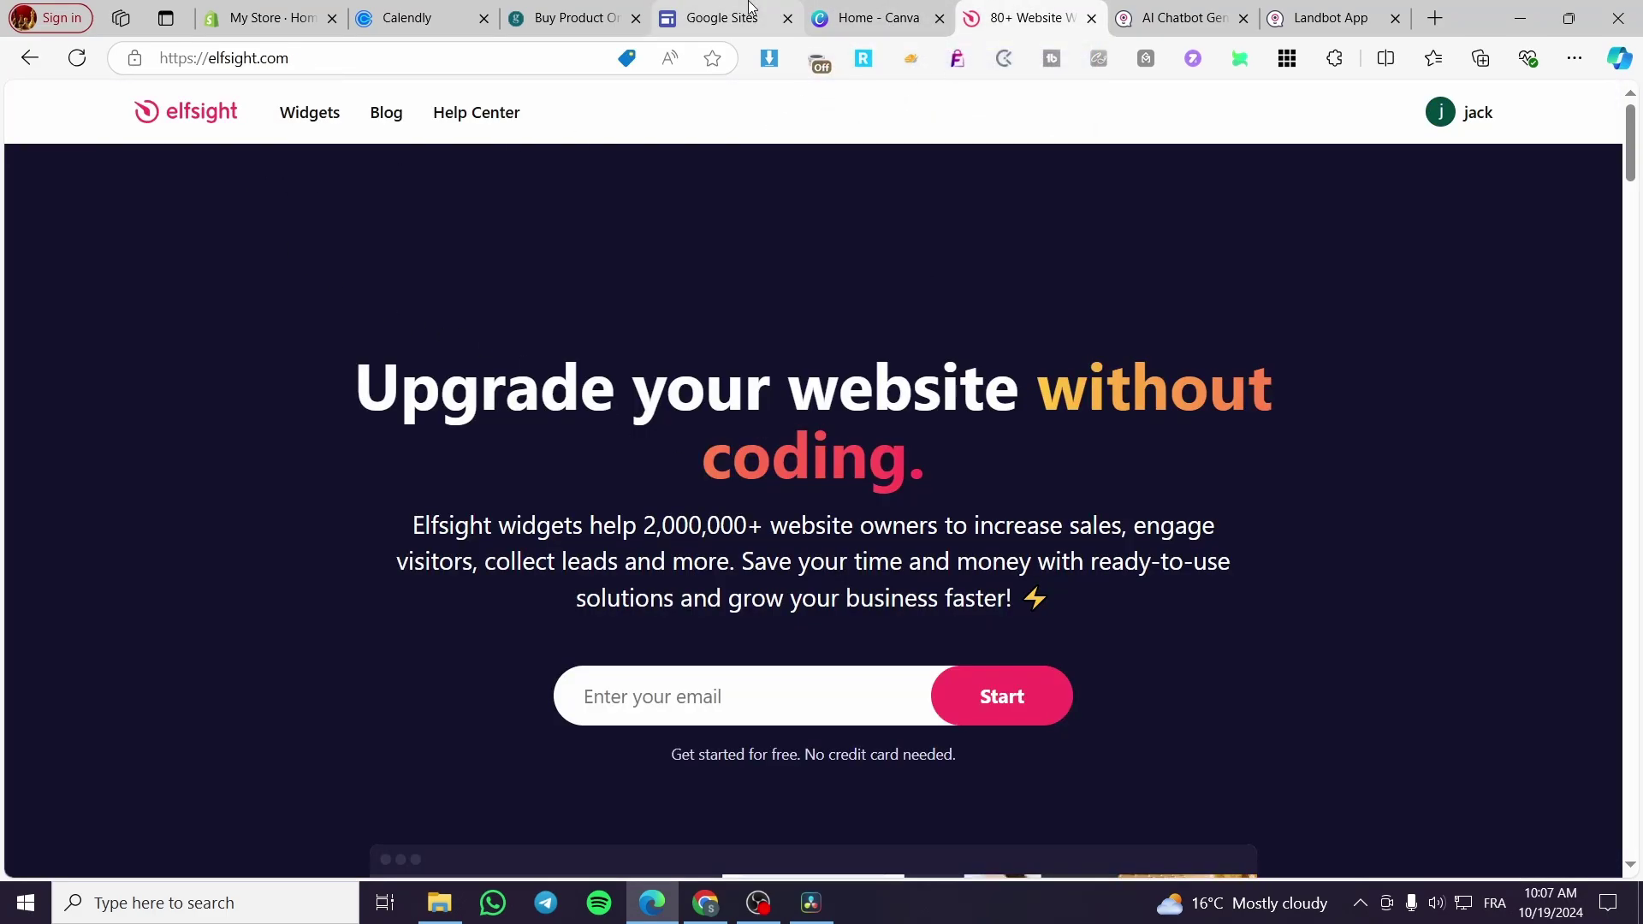
left_click(423, 8)
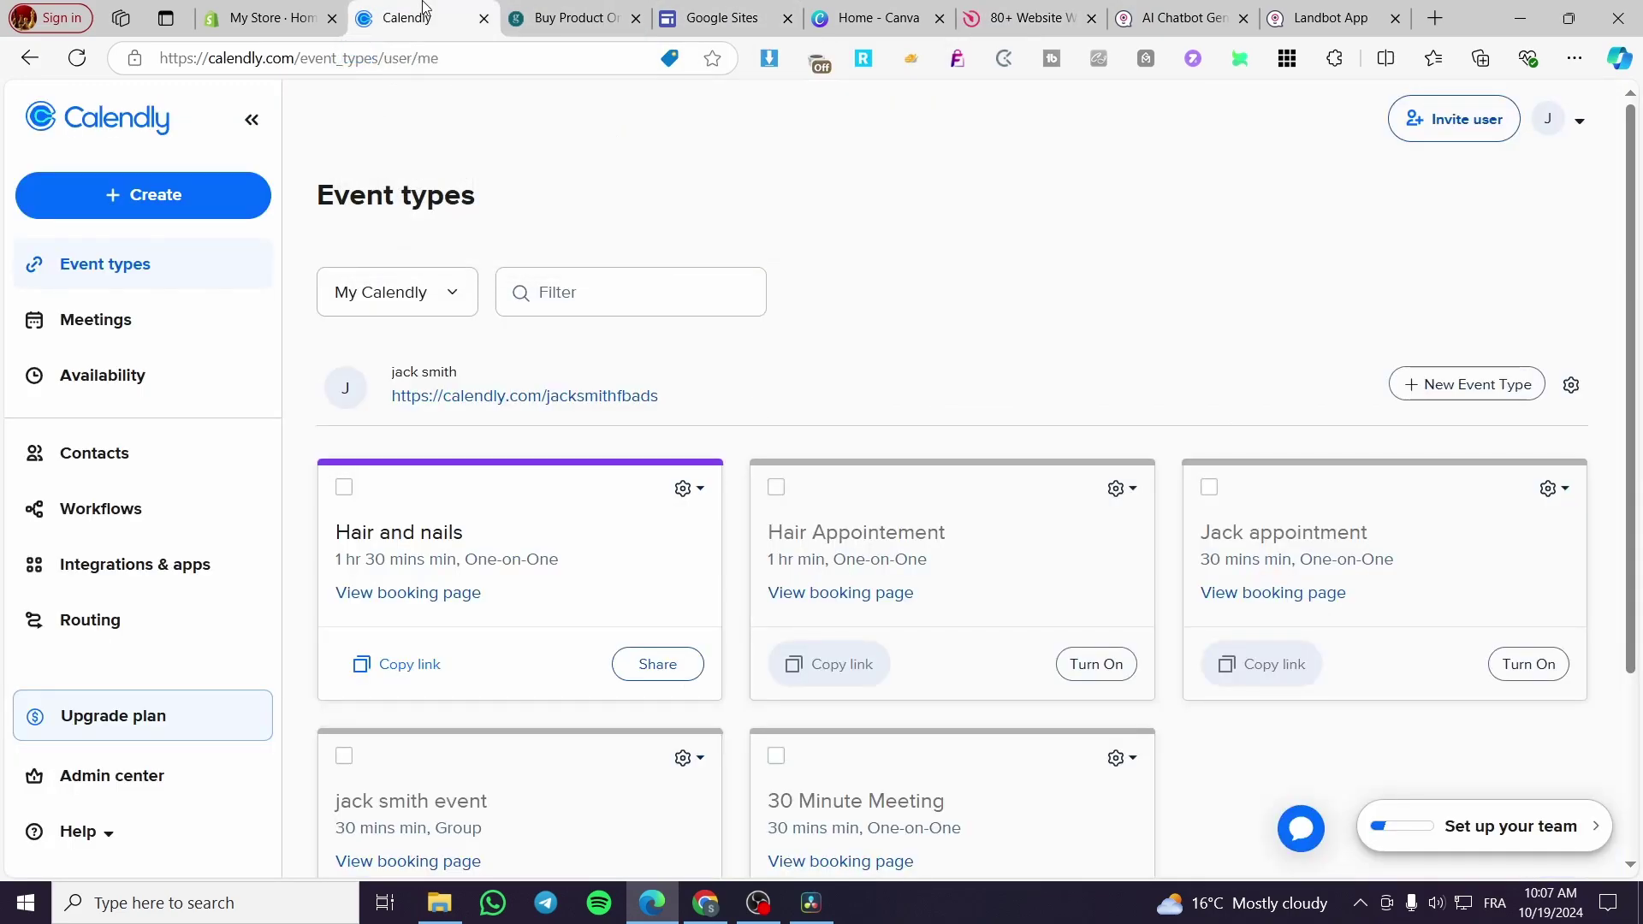
left_click(856, 11)
left_click(717, 13)
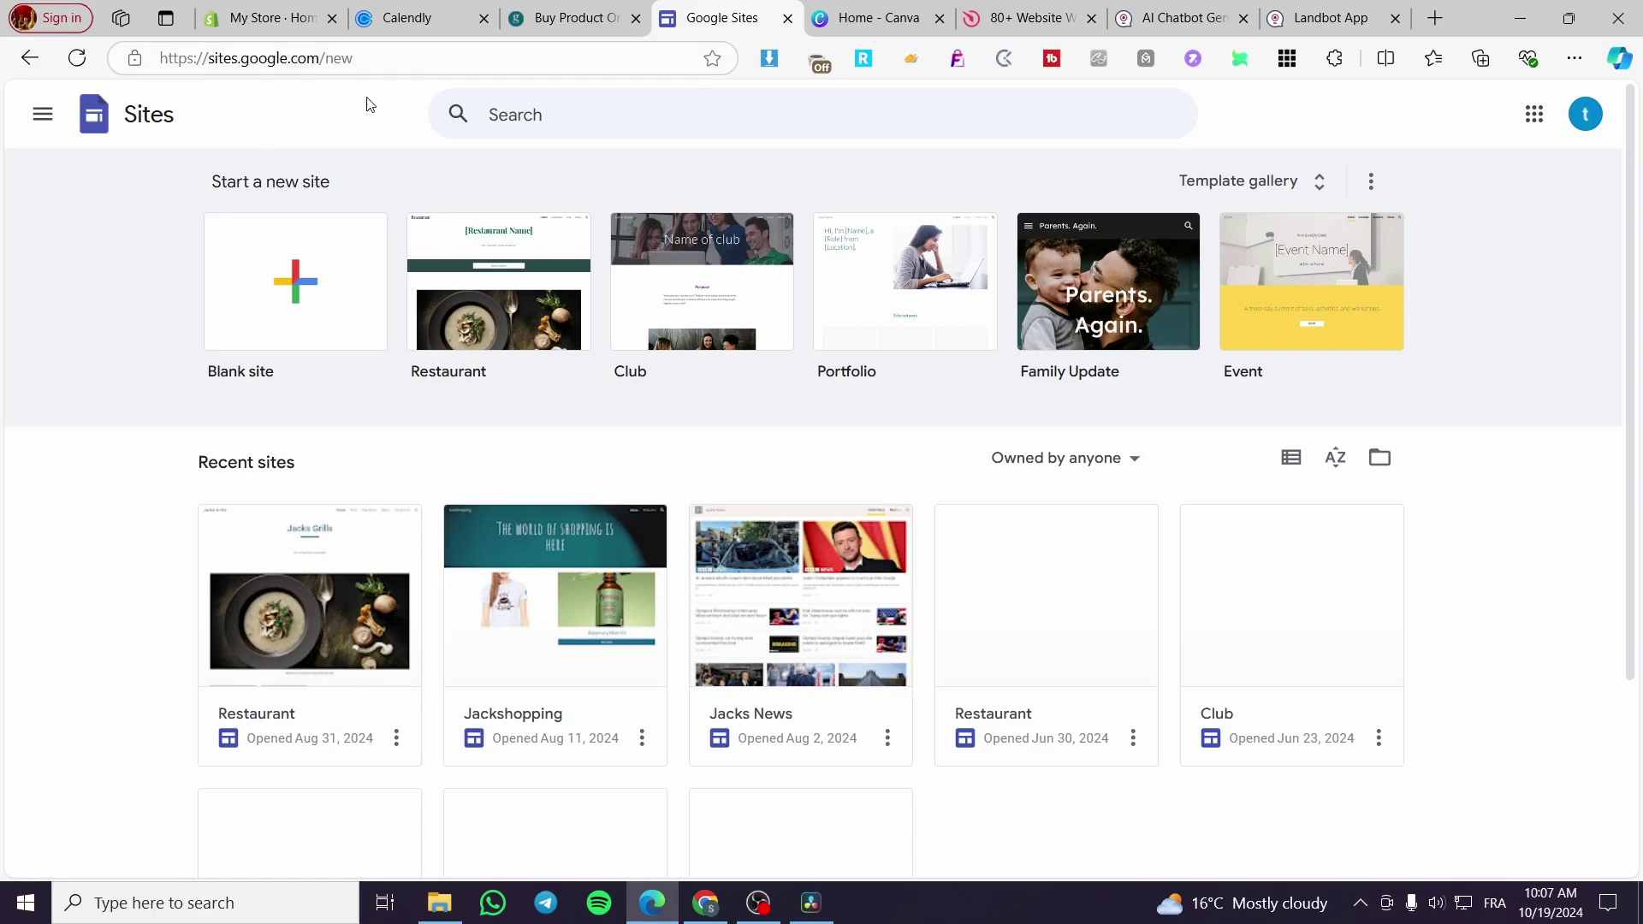
Open the Jacks News site from the Recent sites list in the editor
scroll(1532, 377, "down", 3)
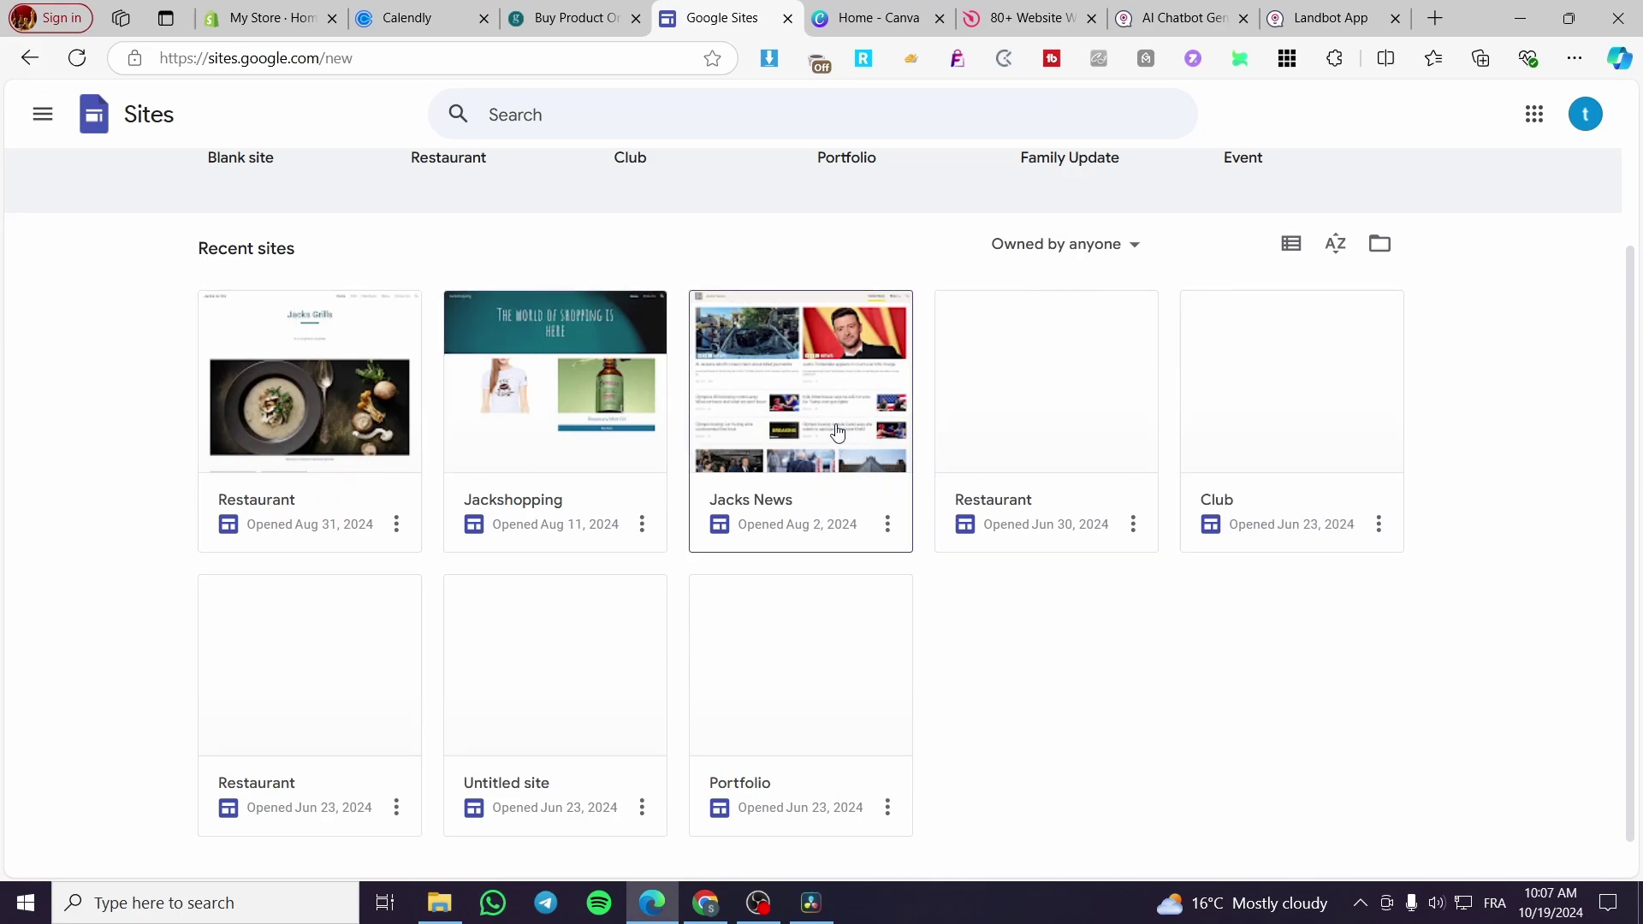
left_click(831, 484)
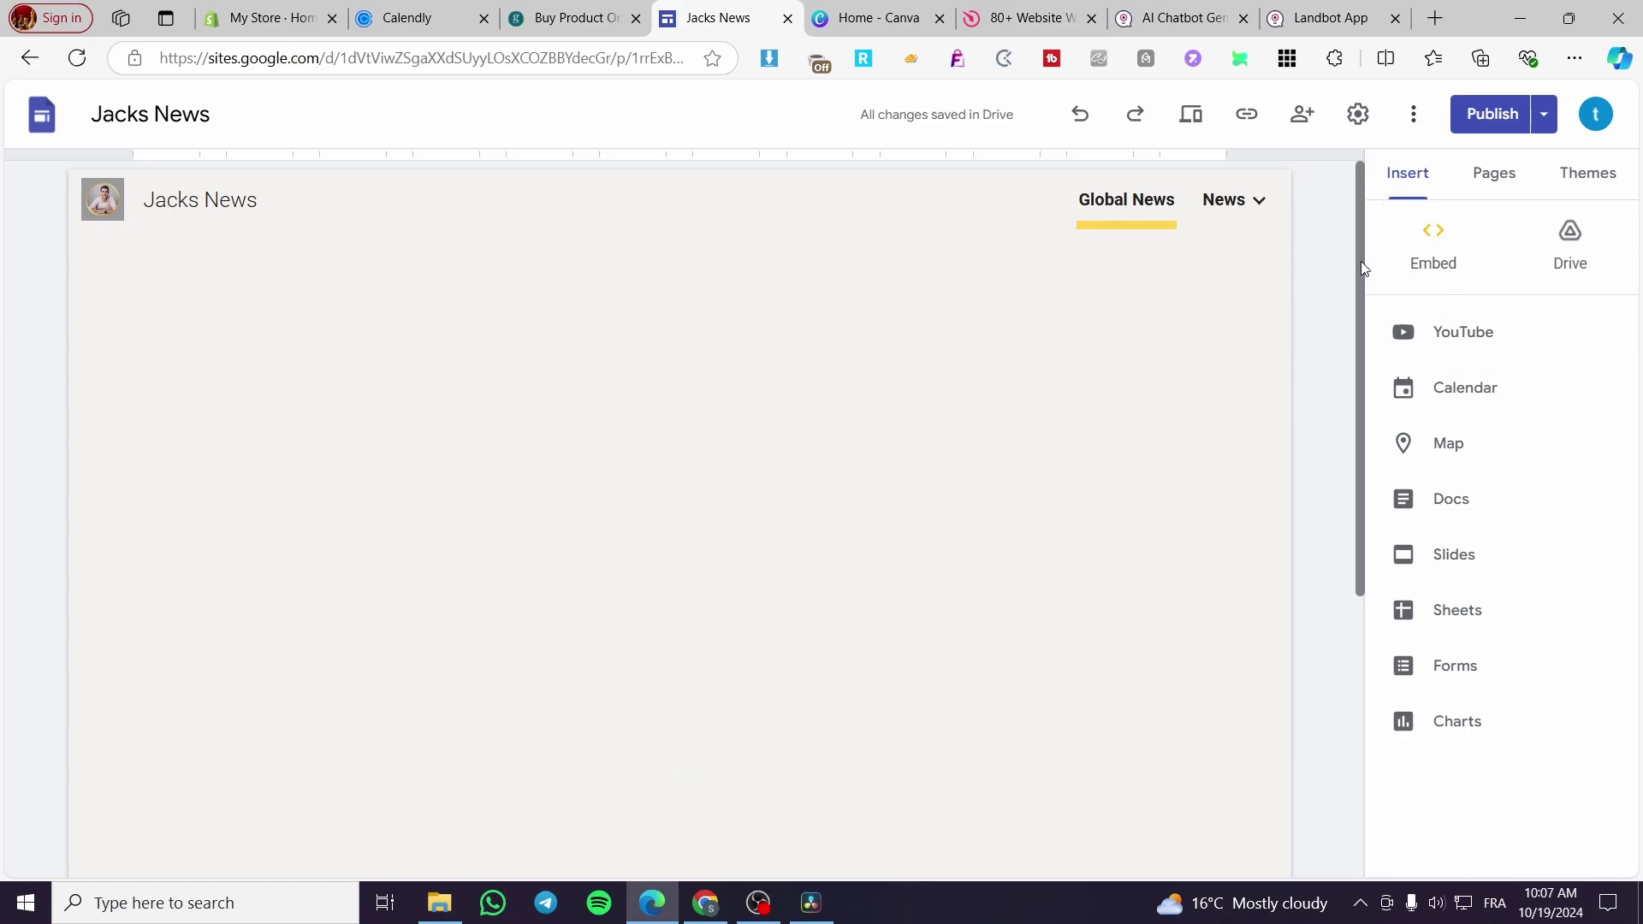
scroll(772, 526, "down", 5)
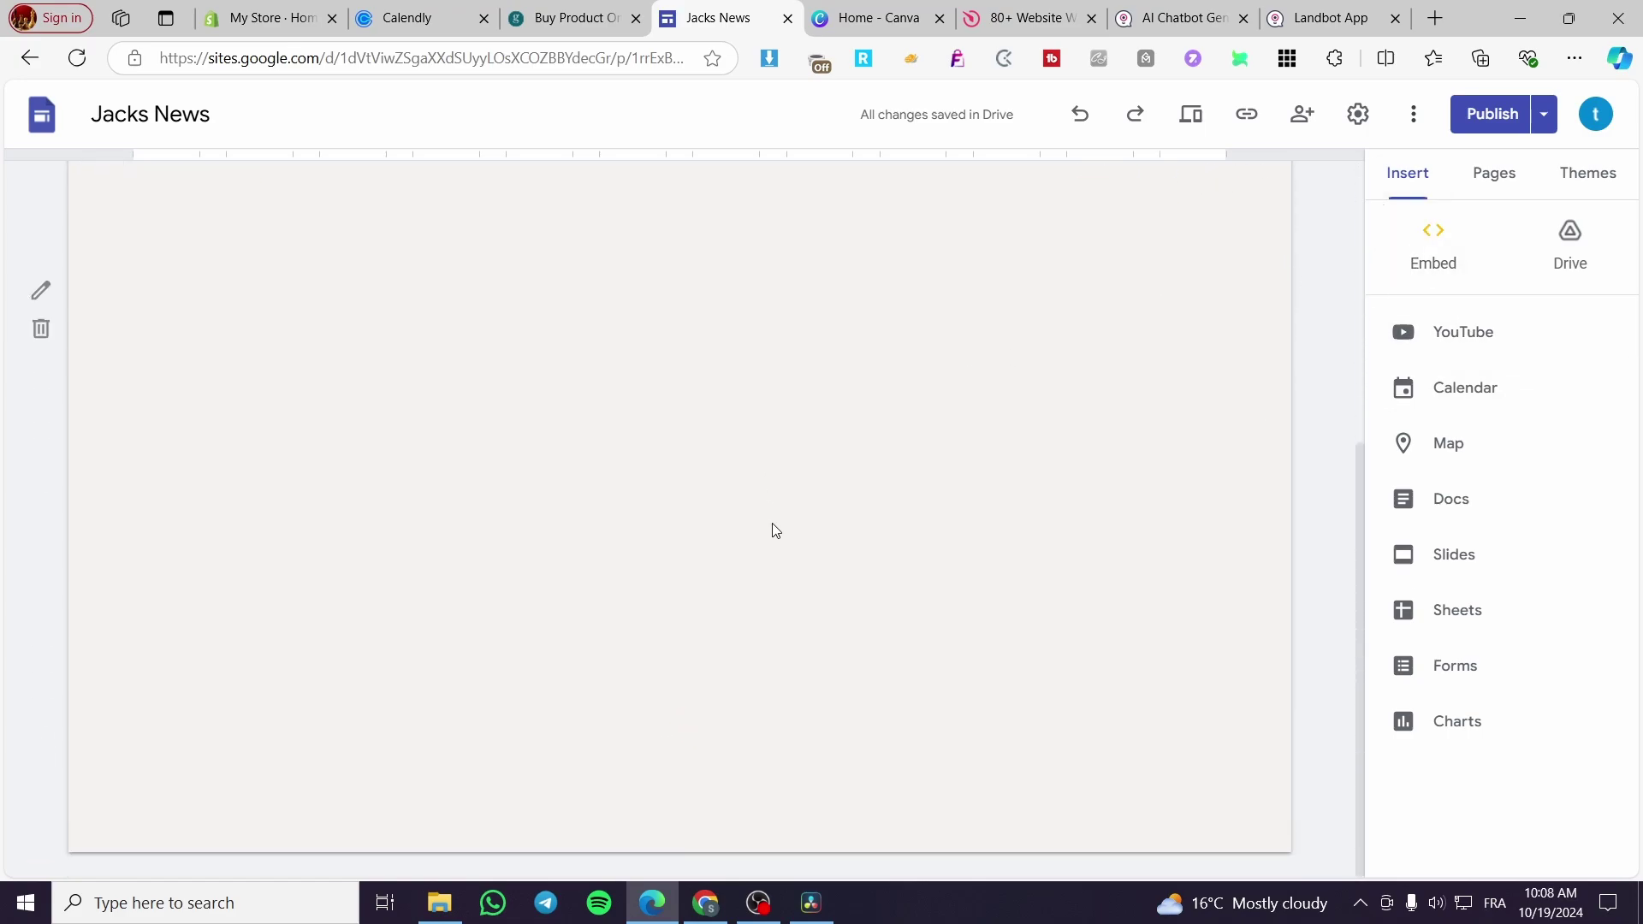
scroll(290, 496, "up", 5)
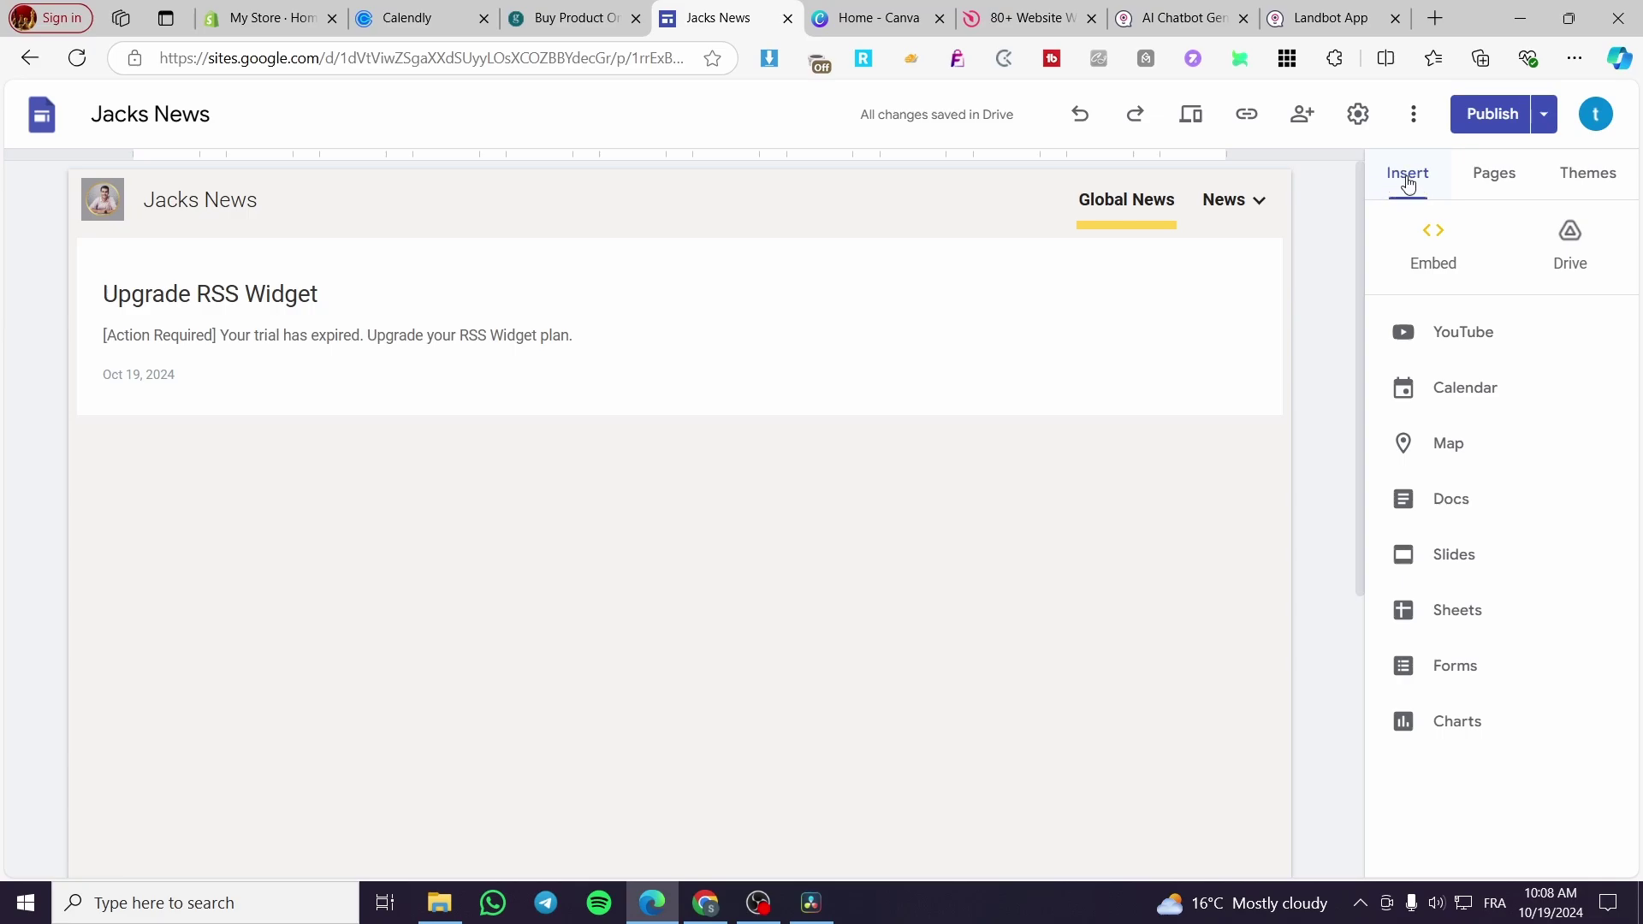
Bring up Embed from the web on the By URL tab, leaving the URL field empty
left_click(1435, 262)
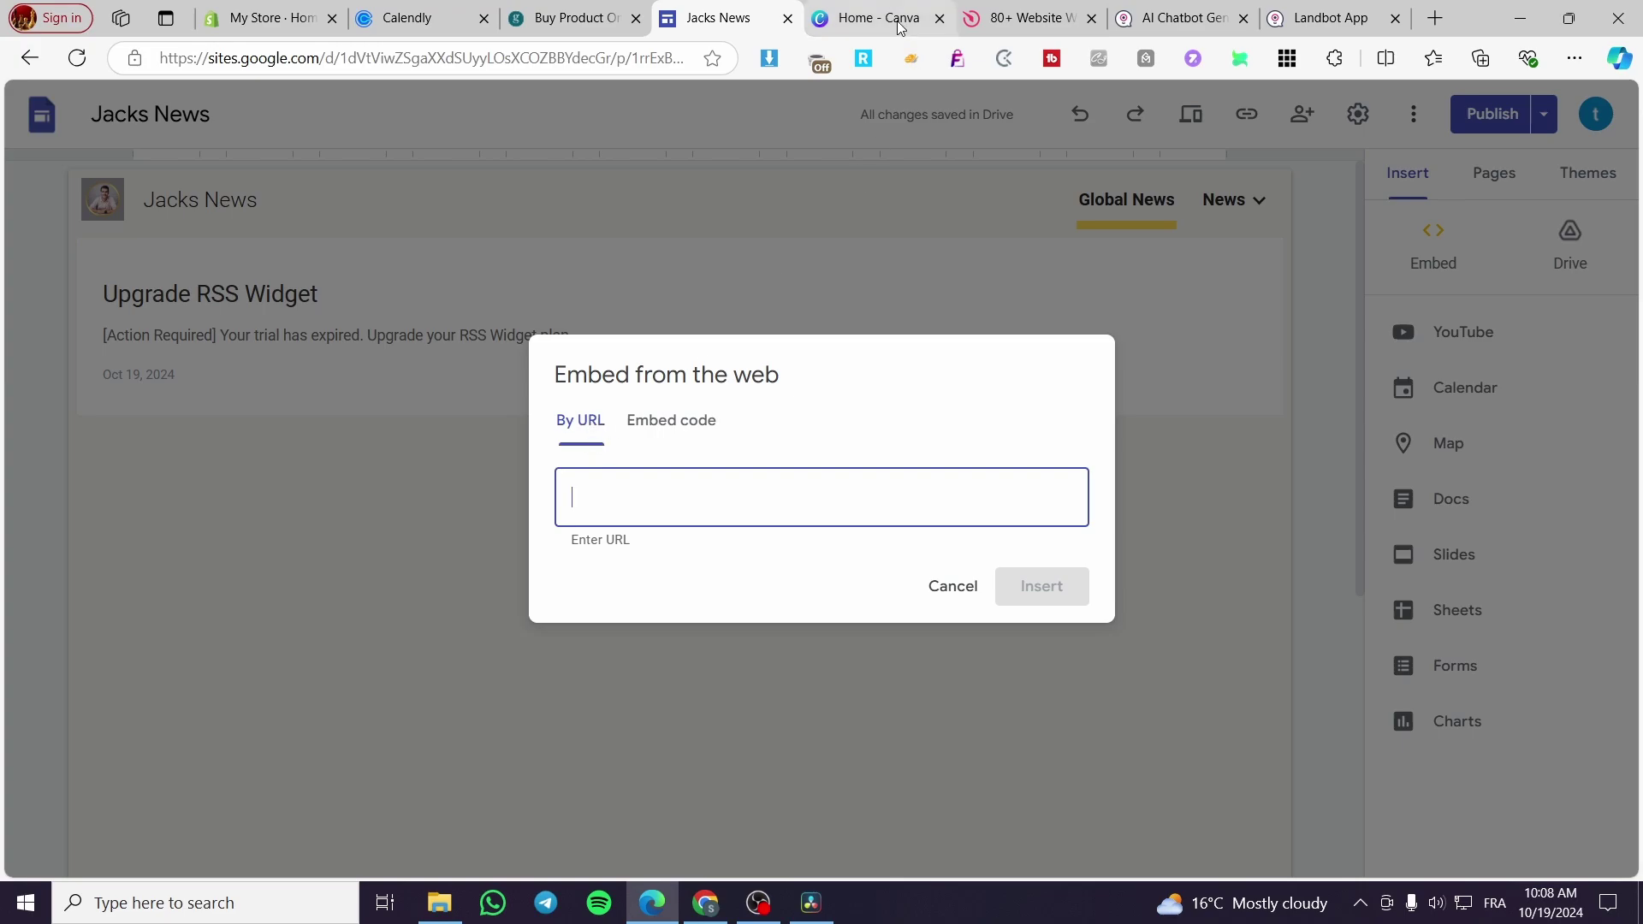
mouse_move(897, 28)
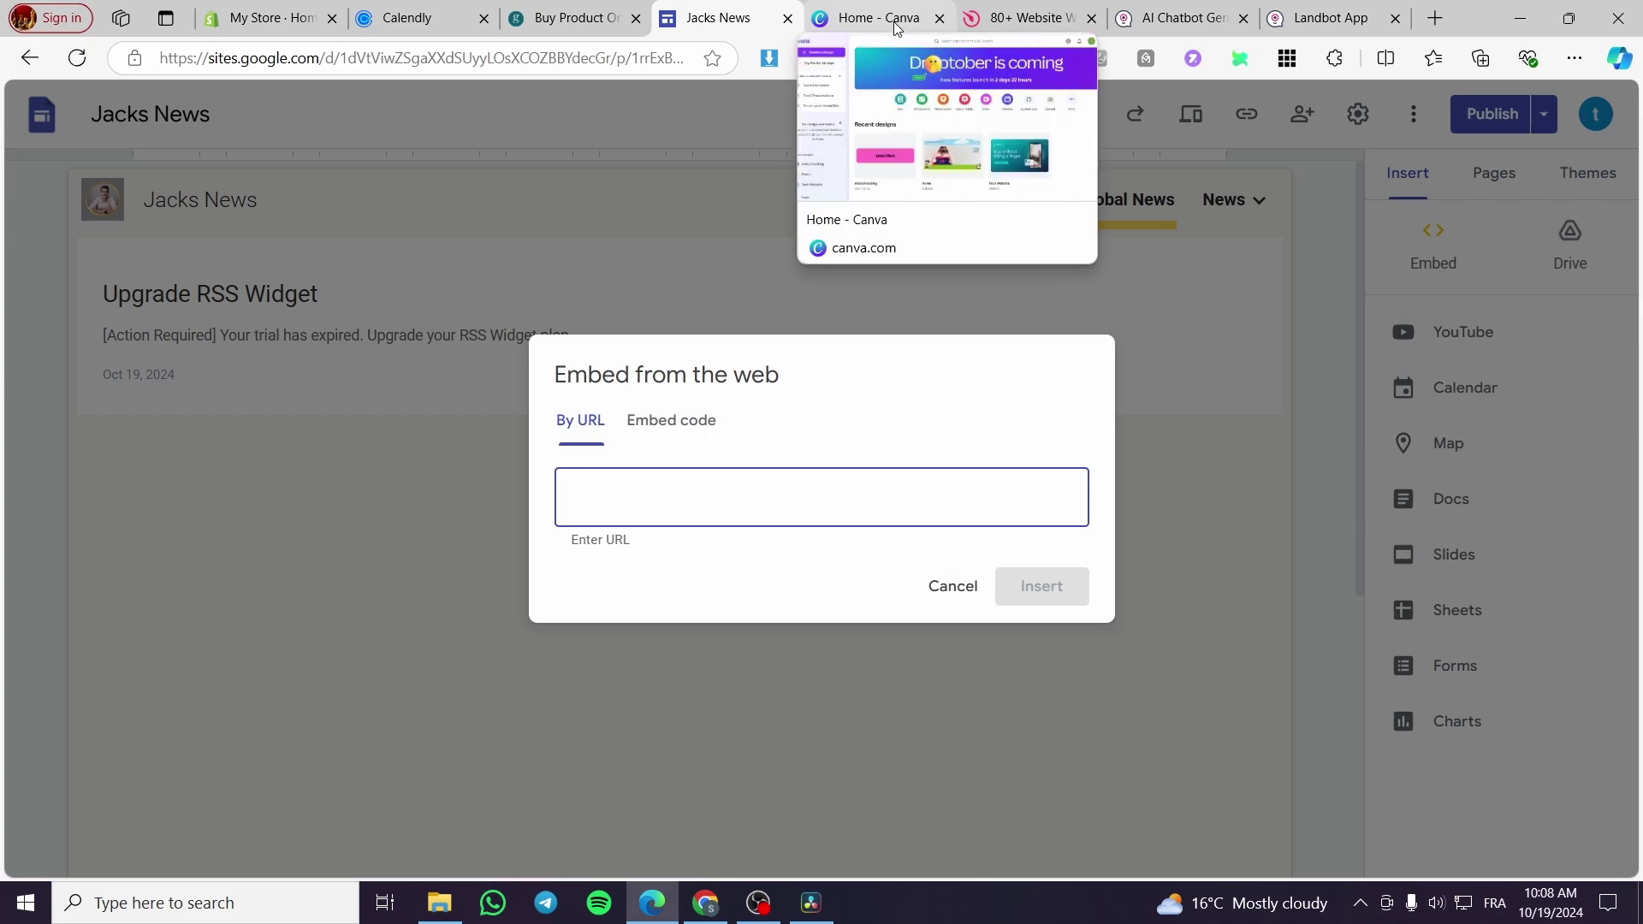
left_click(671, 425)
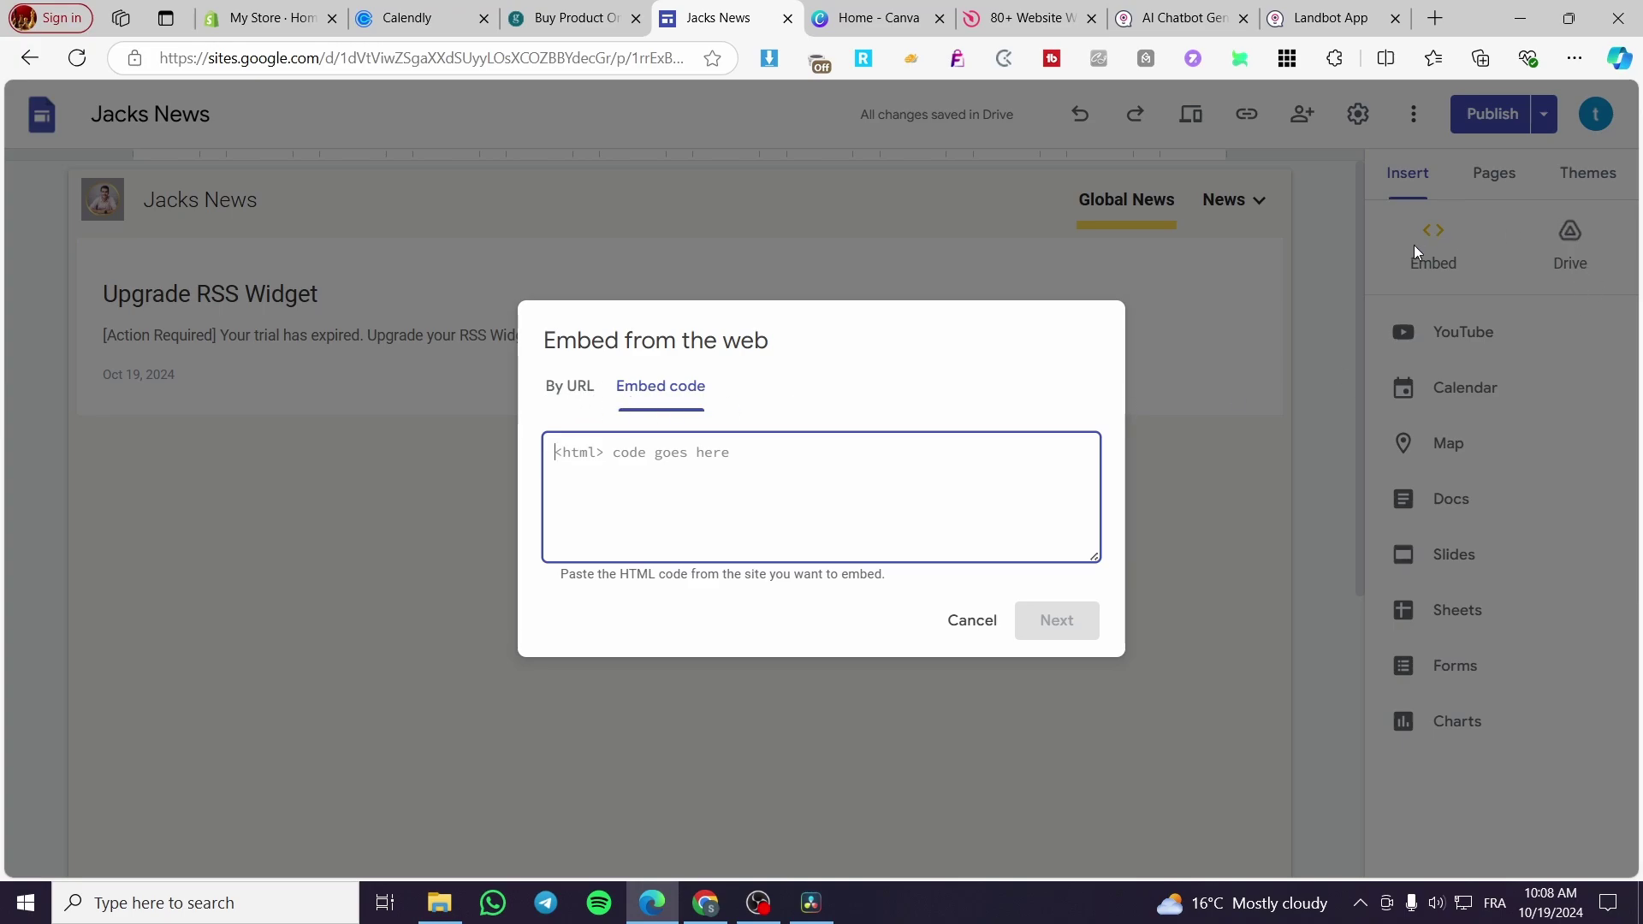
left_click(573, 397)
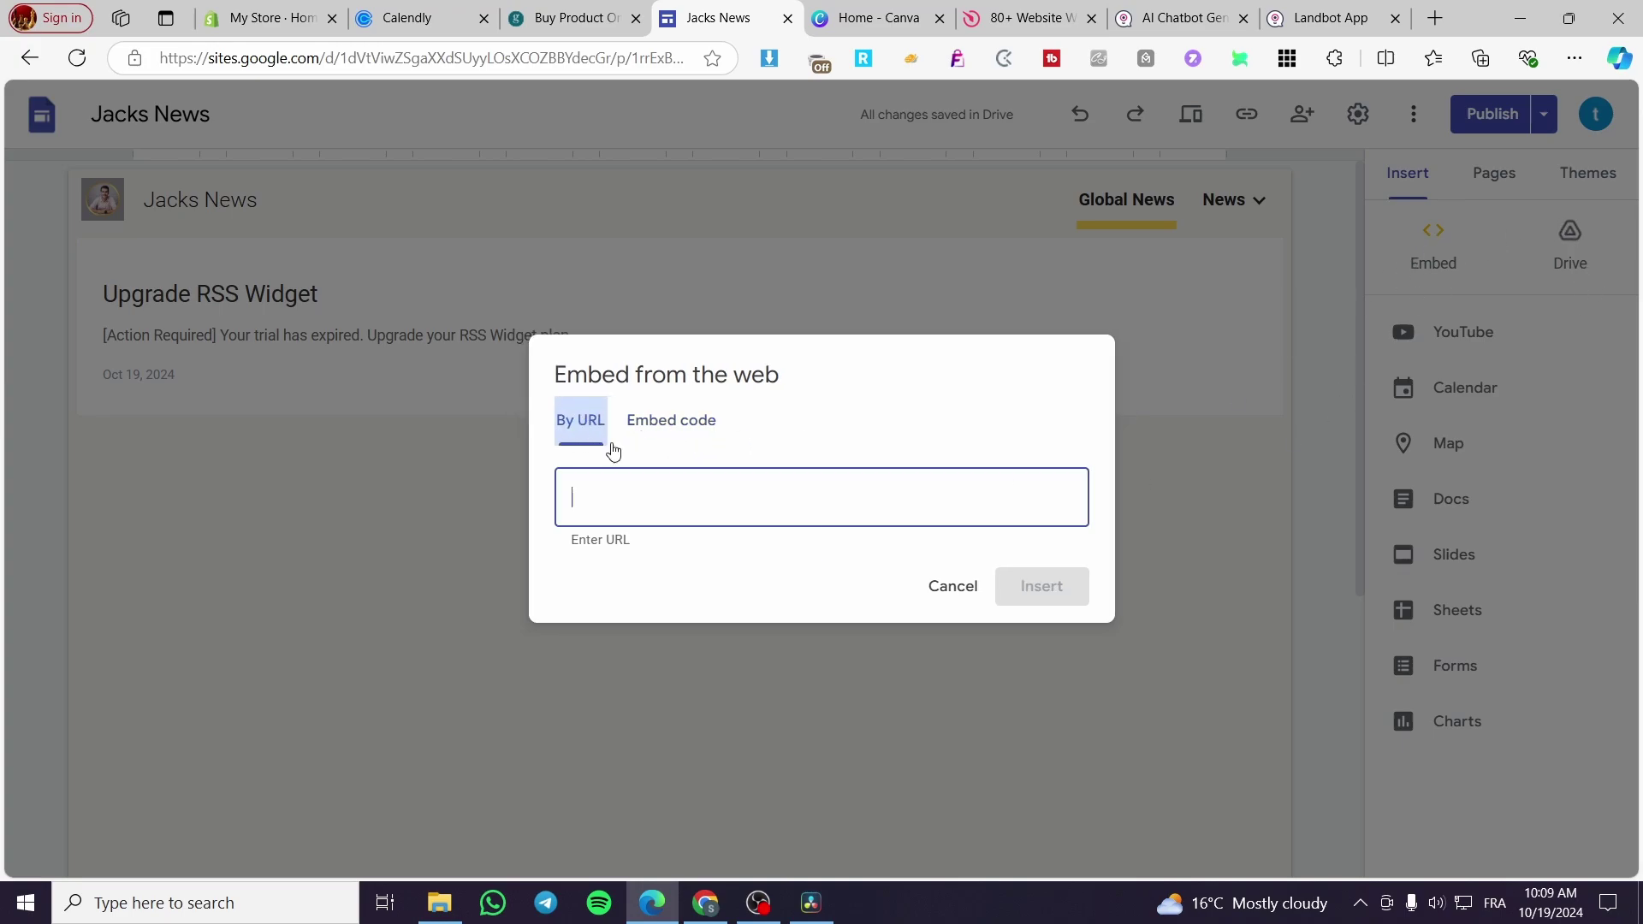
left_click(687, 444)
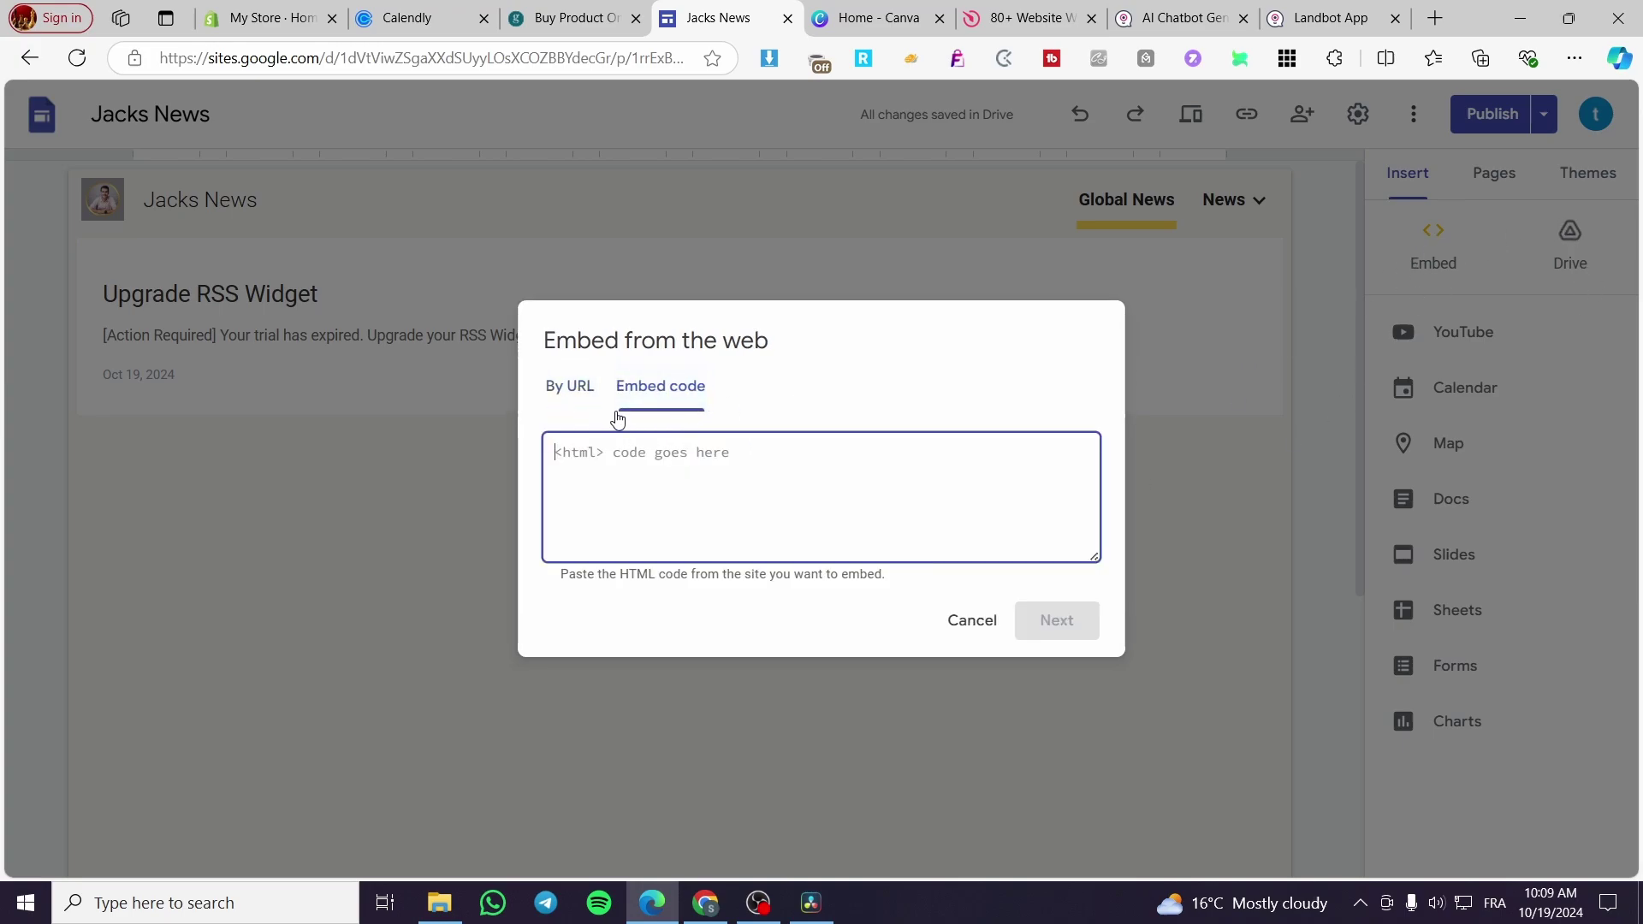
left_click(571, 399)
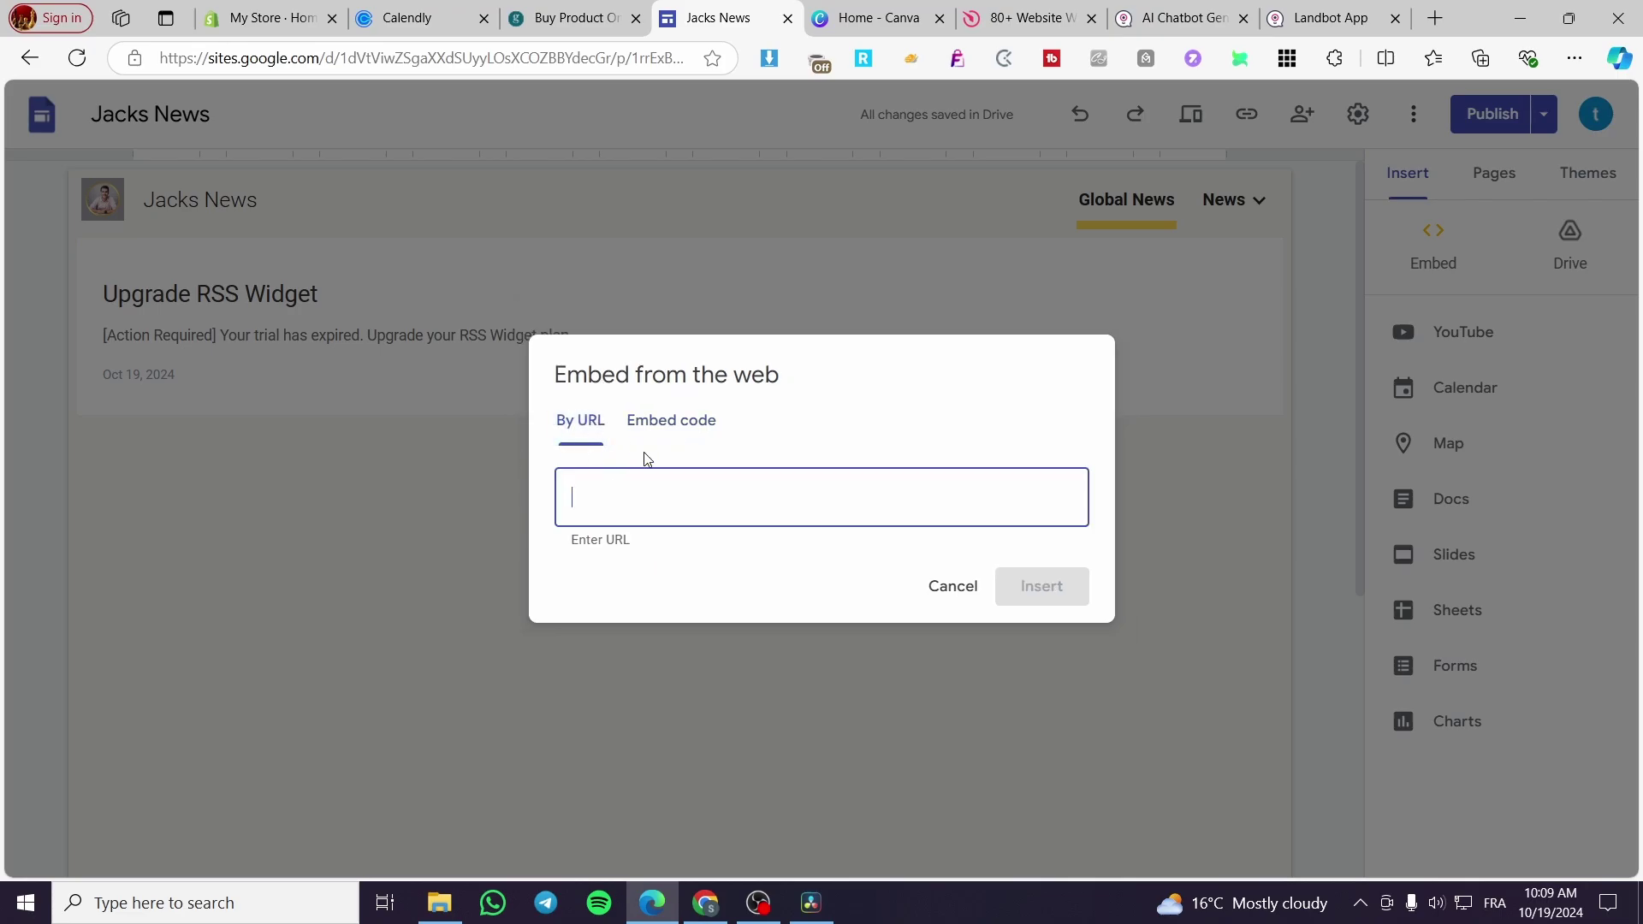
Open the Tech Website design from Canva's Recent designs
left_click(864, 29)
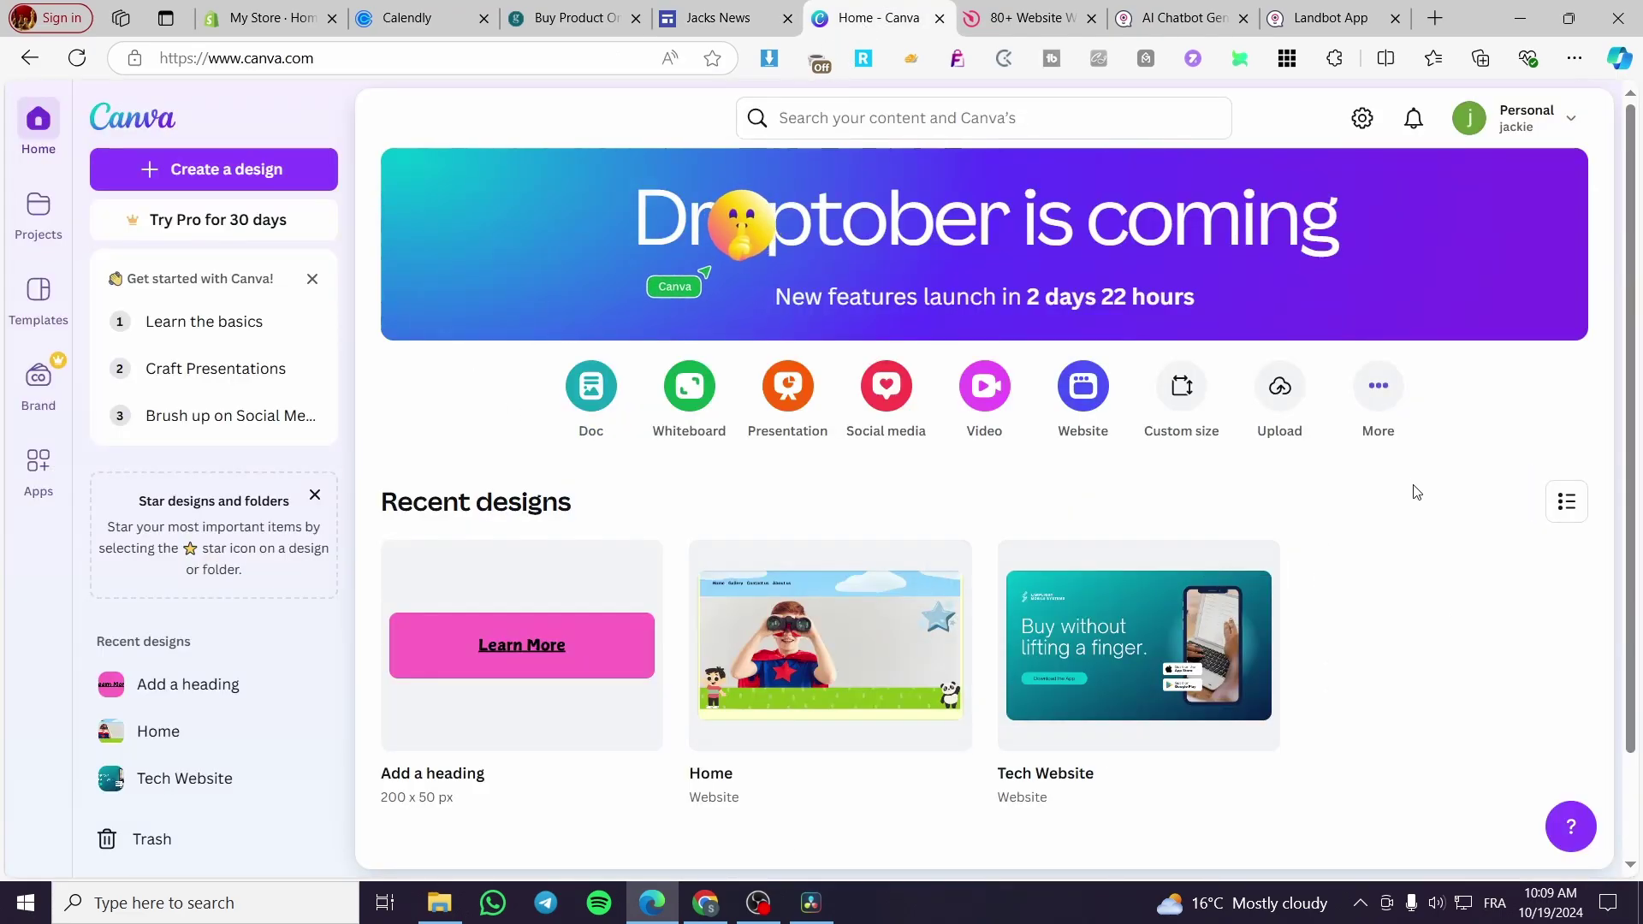
scroll(1416, 492, "down", 1)
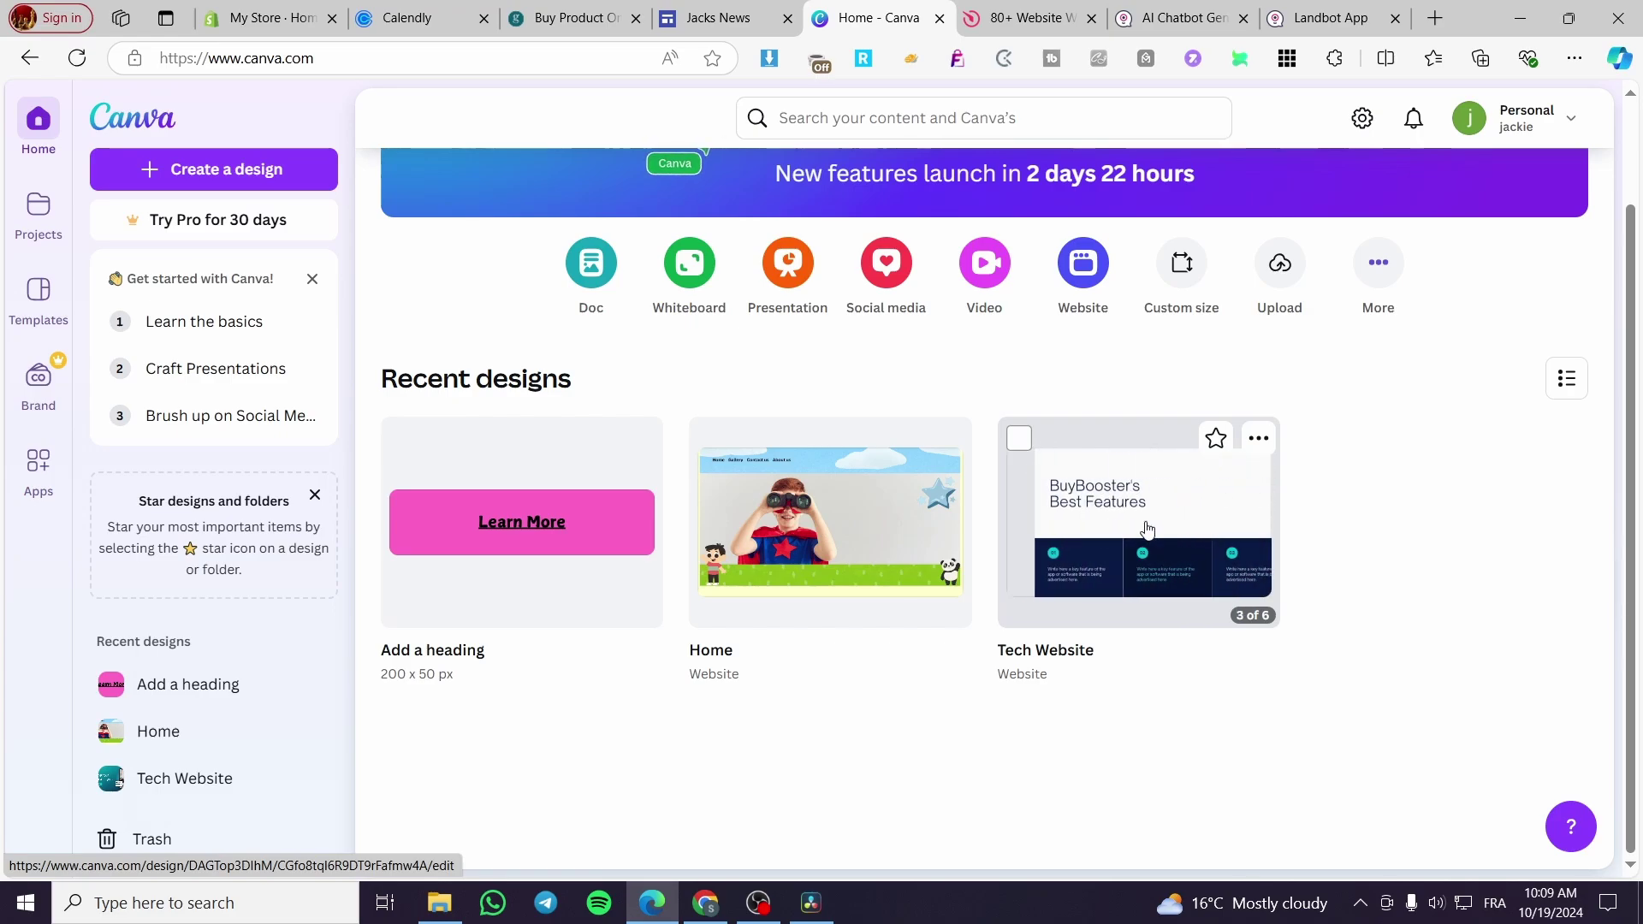
left_click(1146, 533)
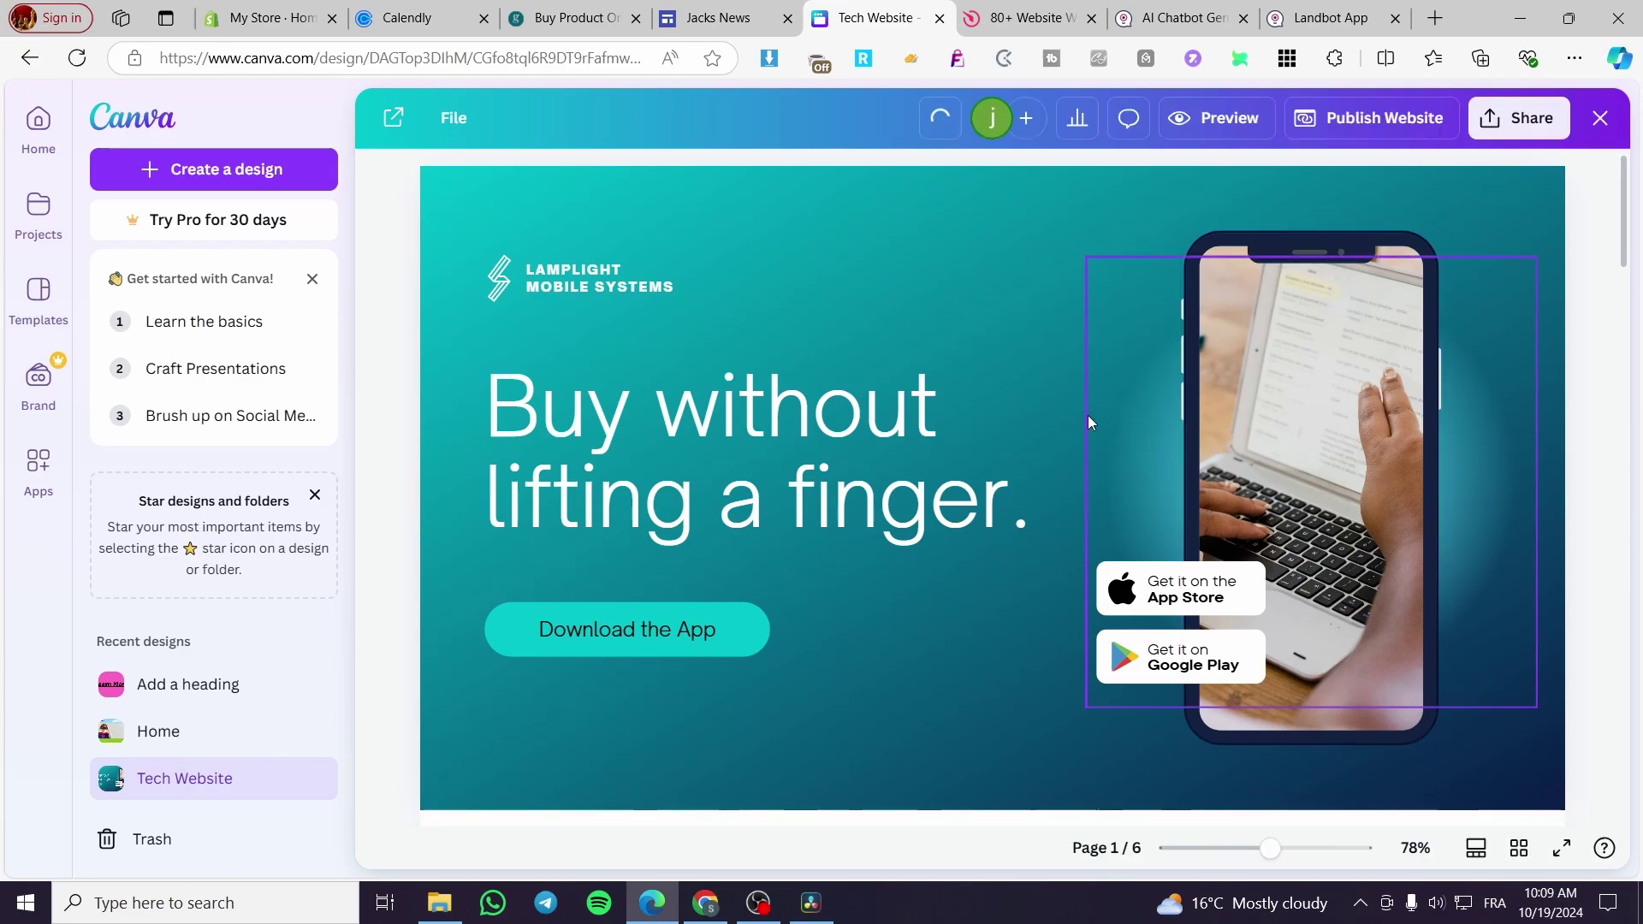
Scroll through the Tech Website design's six pages, ending back on the first hero page
scroll(730, 465, "down", 10)
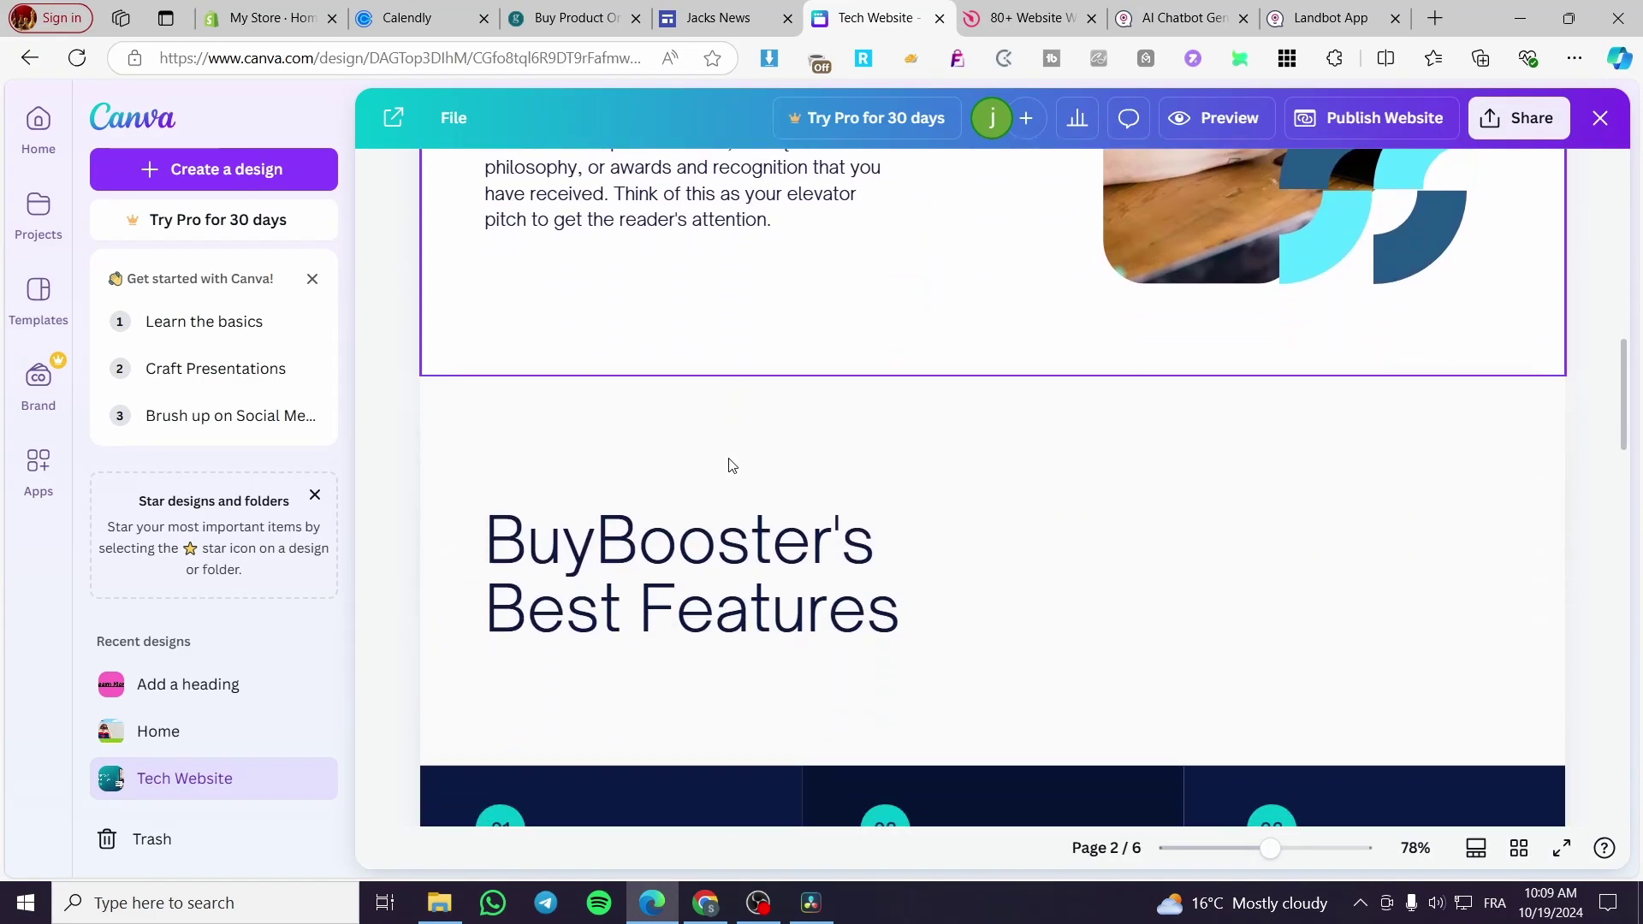
scroll(730, 465, "down", 5)
scroll(732, 459, "down", 6)
scroll(732, 459, "down", 4)
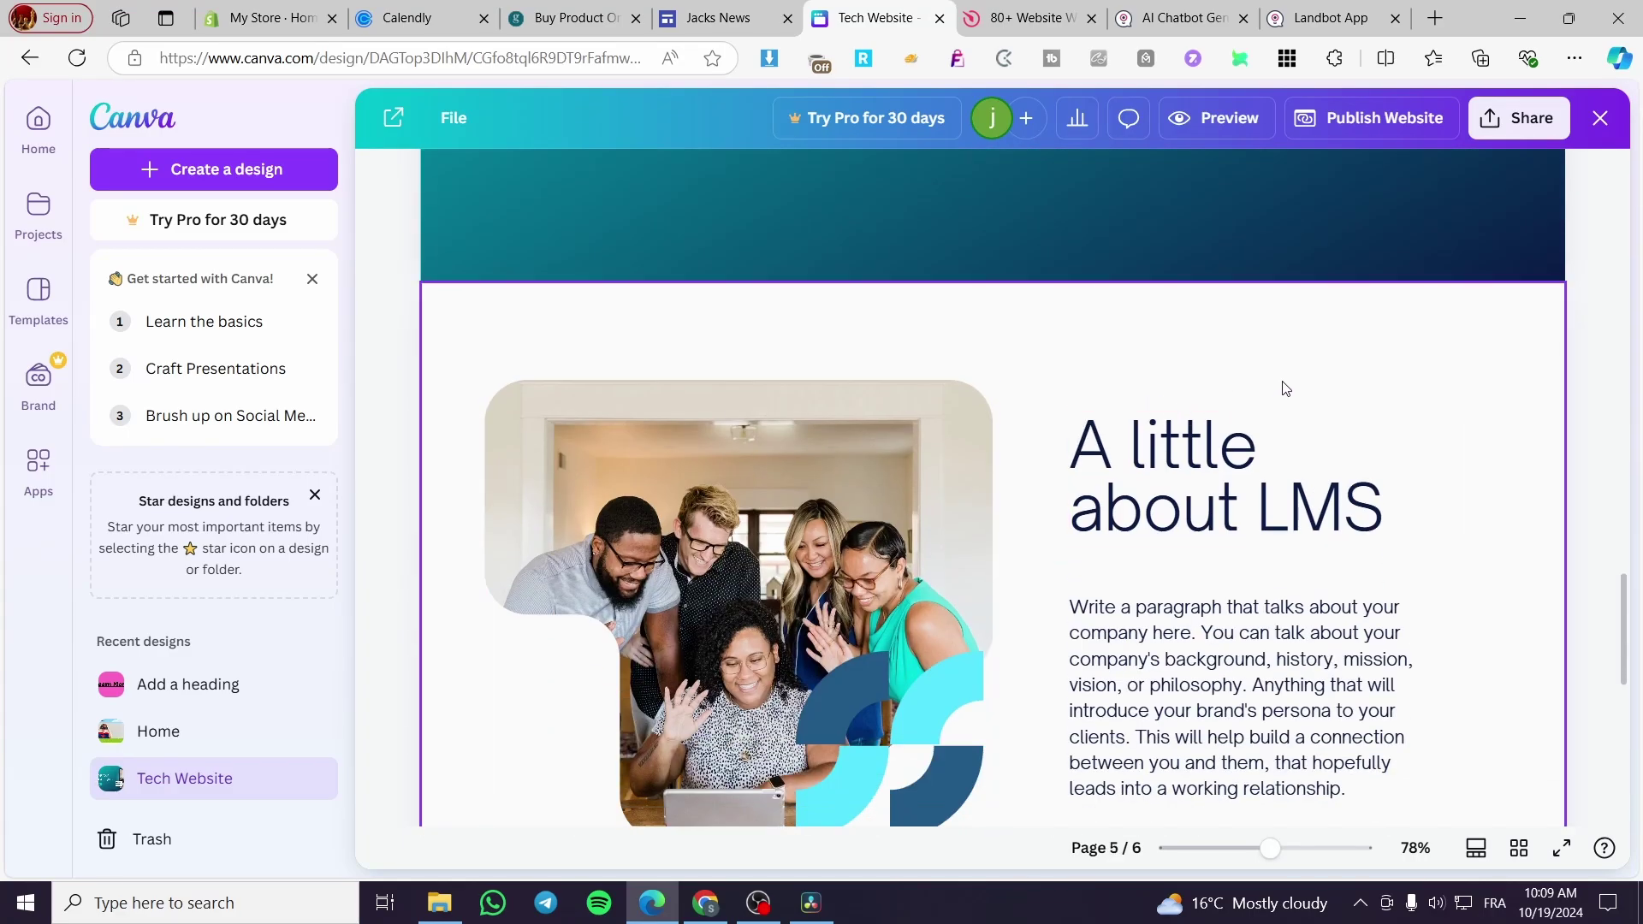
scroll(1284, 390, "up", 12)
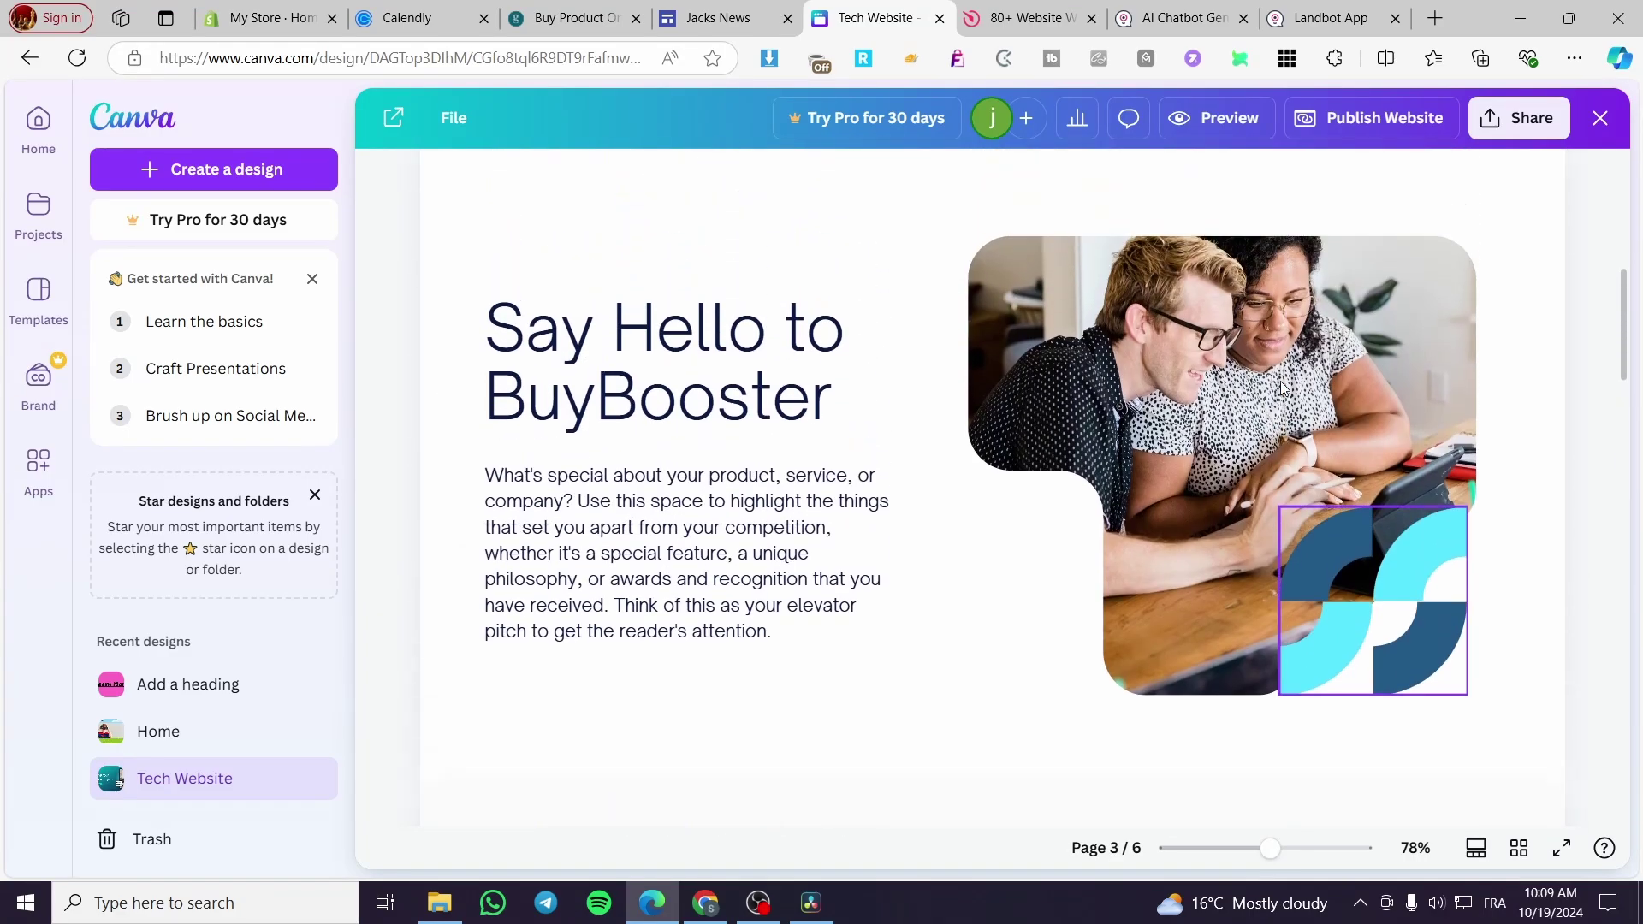
scroll(1281, 389, "up", 10)
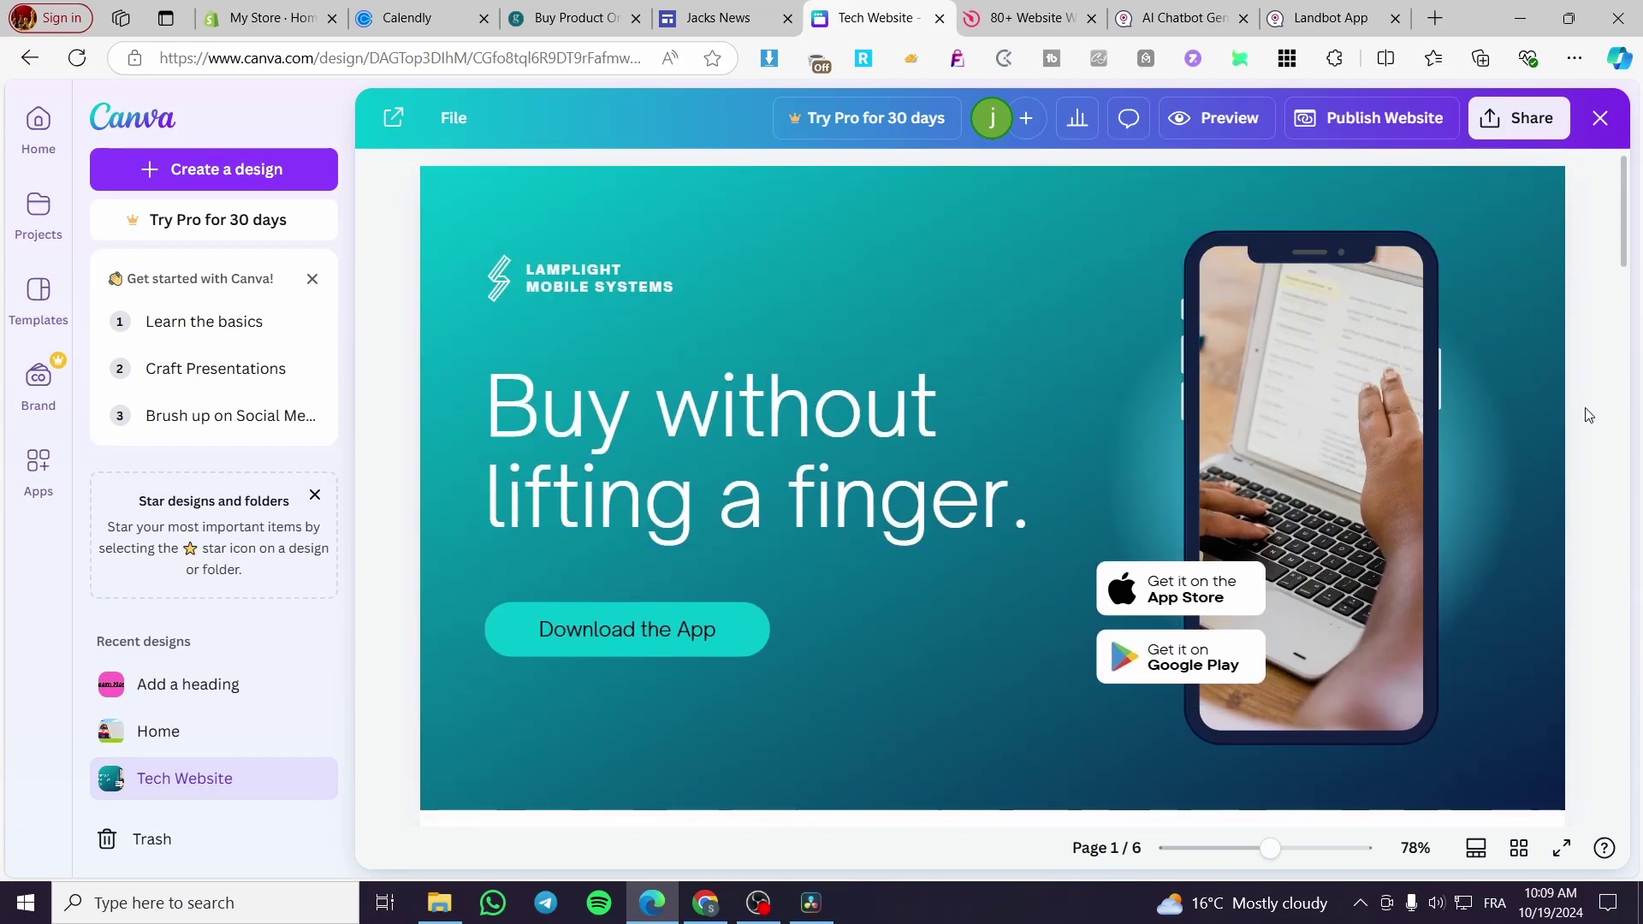
scroll(1558, 408, "down", 2)
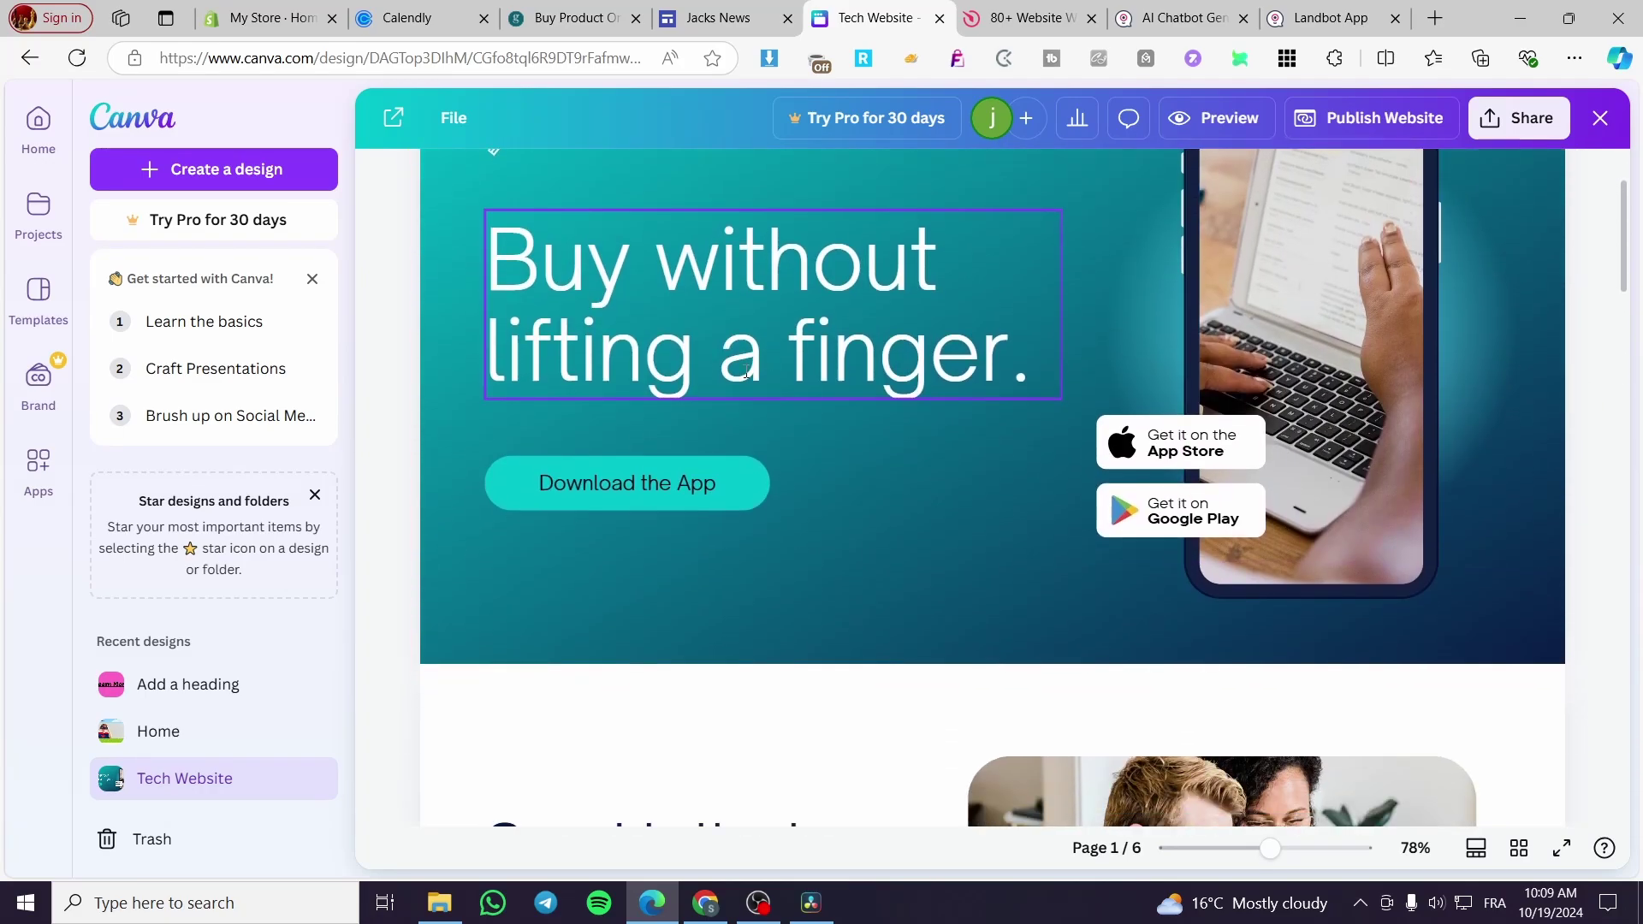
left_click(681, 12)
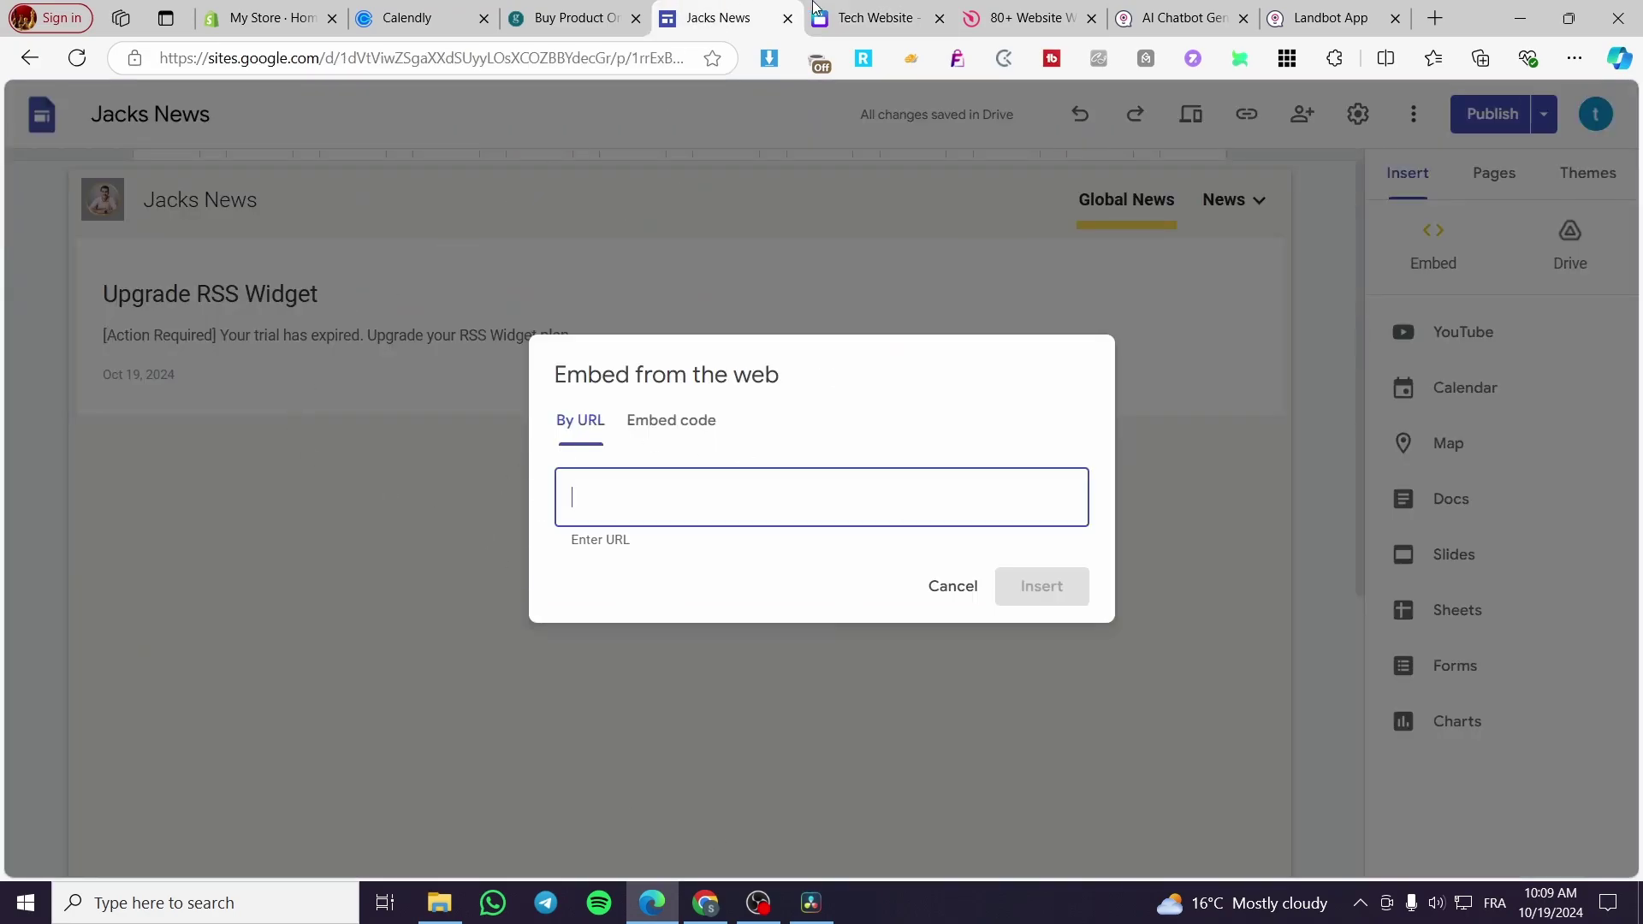
left_click(875, 7)
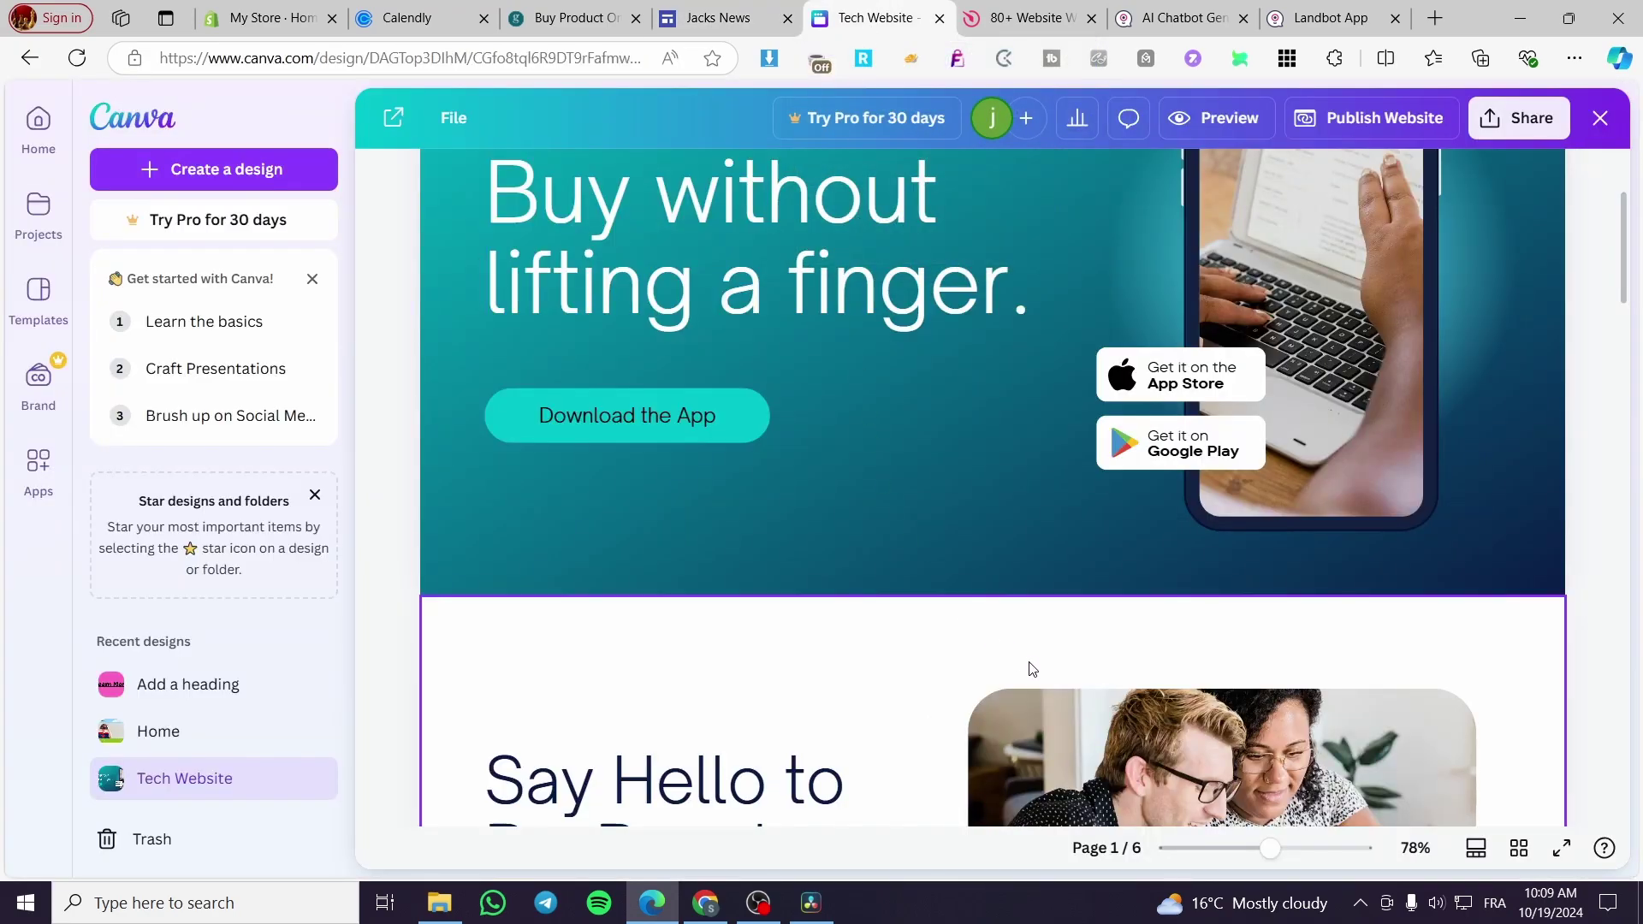
scroll(715, 477, "up", 3)
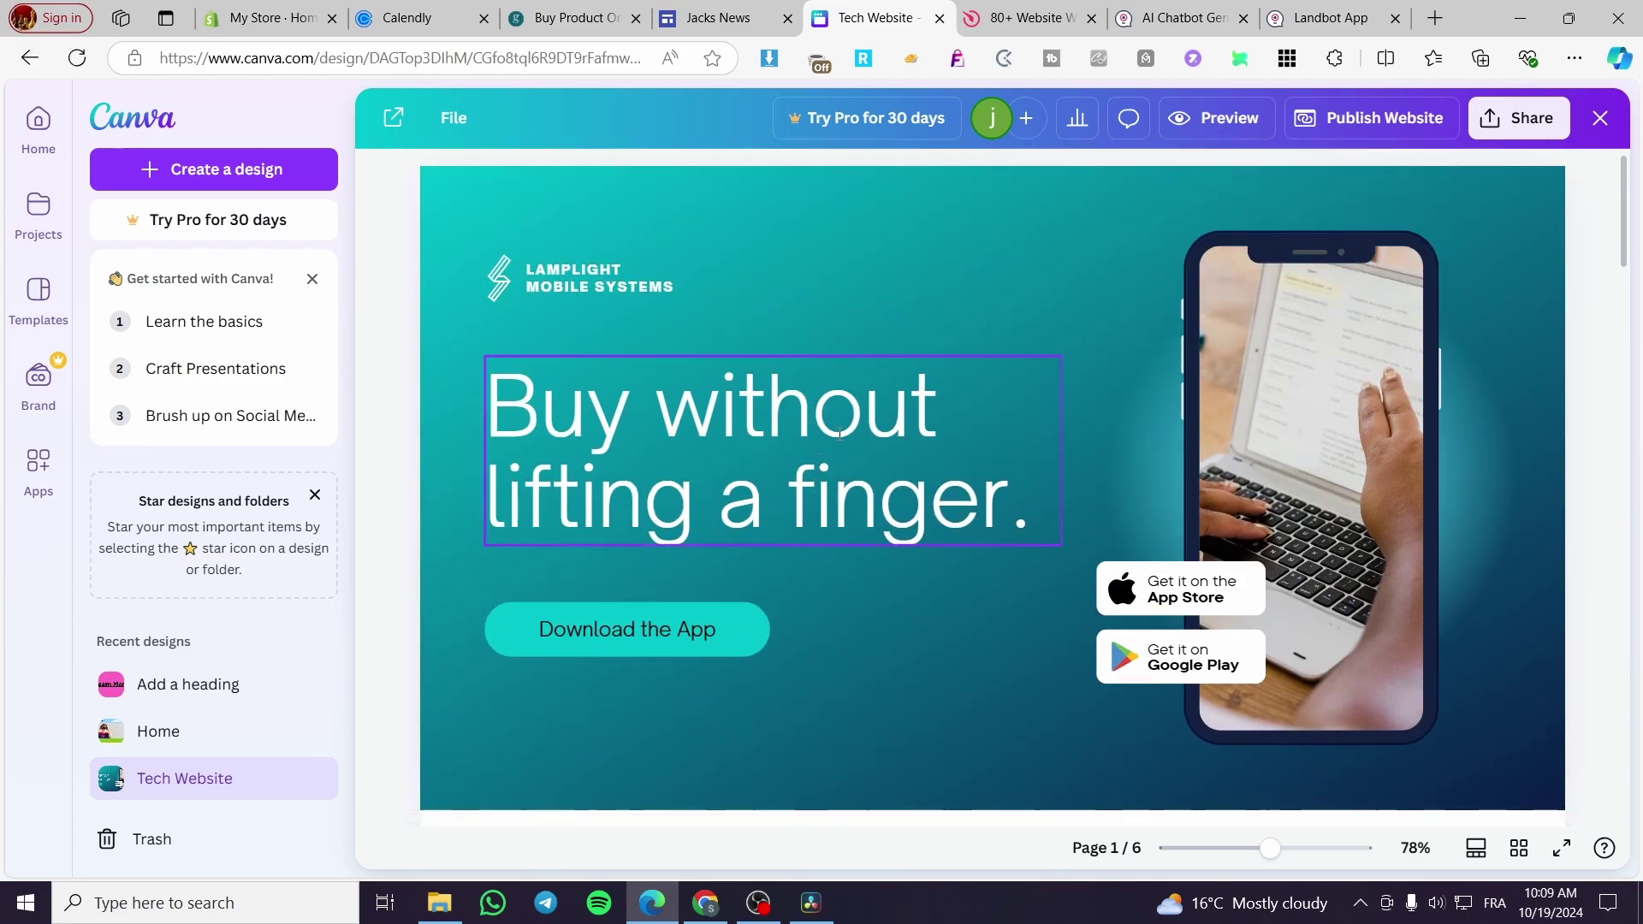
Enable a live embed for the Tech Website design and copy its smart embed link
left_click(1528, 126)
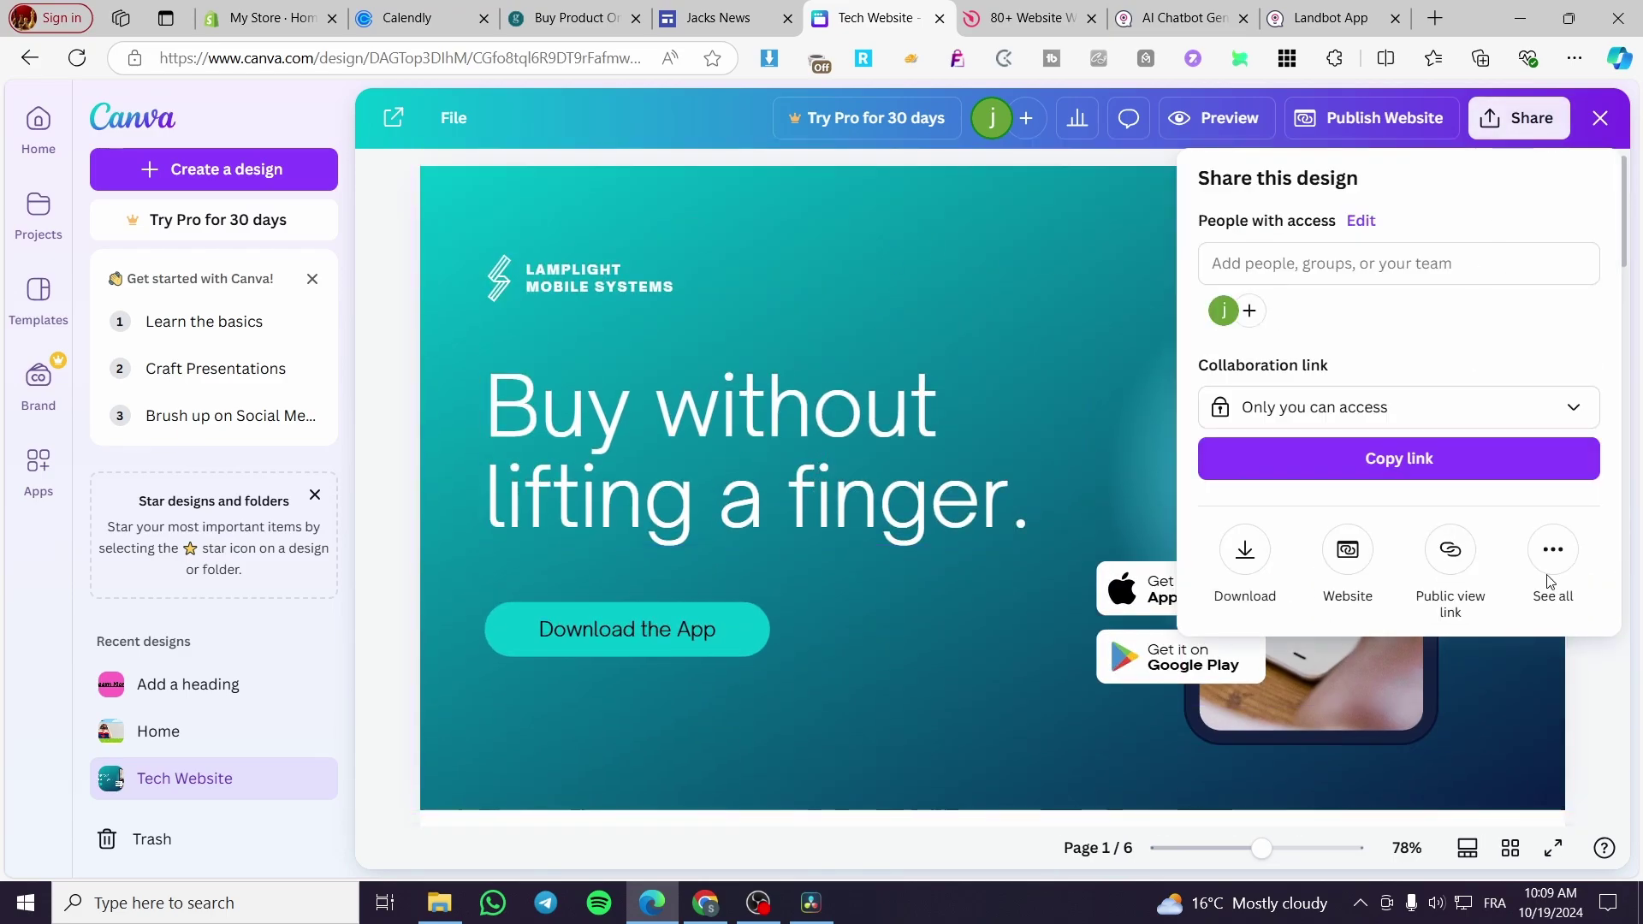
left_click(1553, 565)
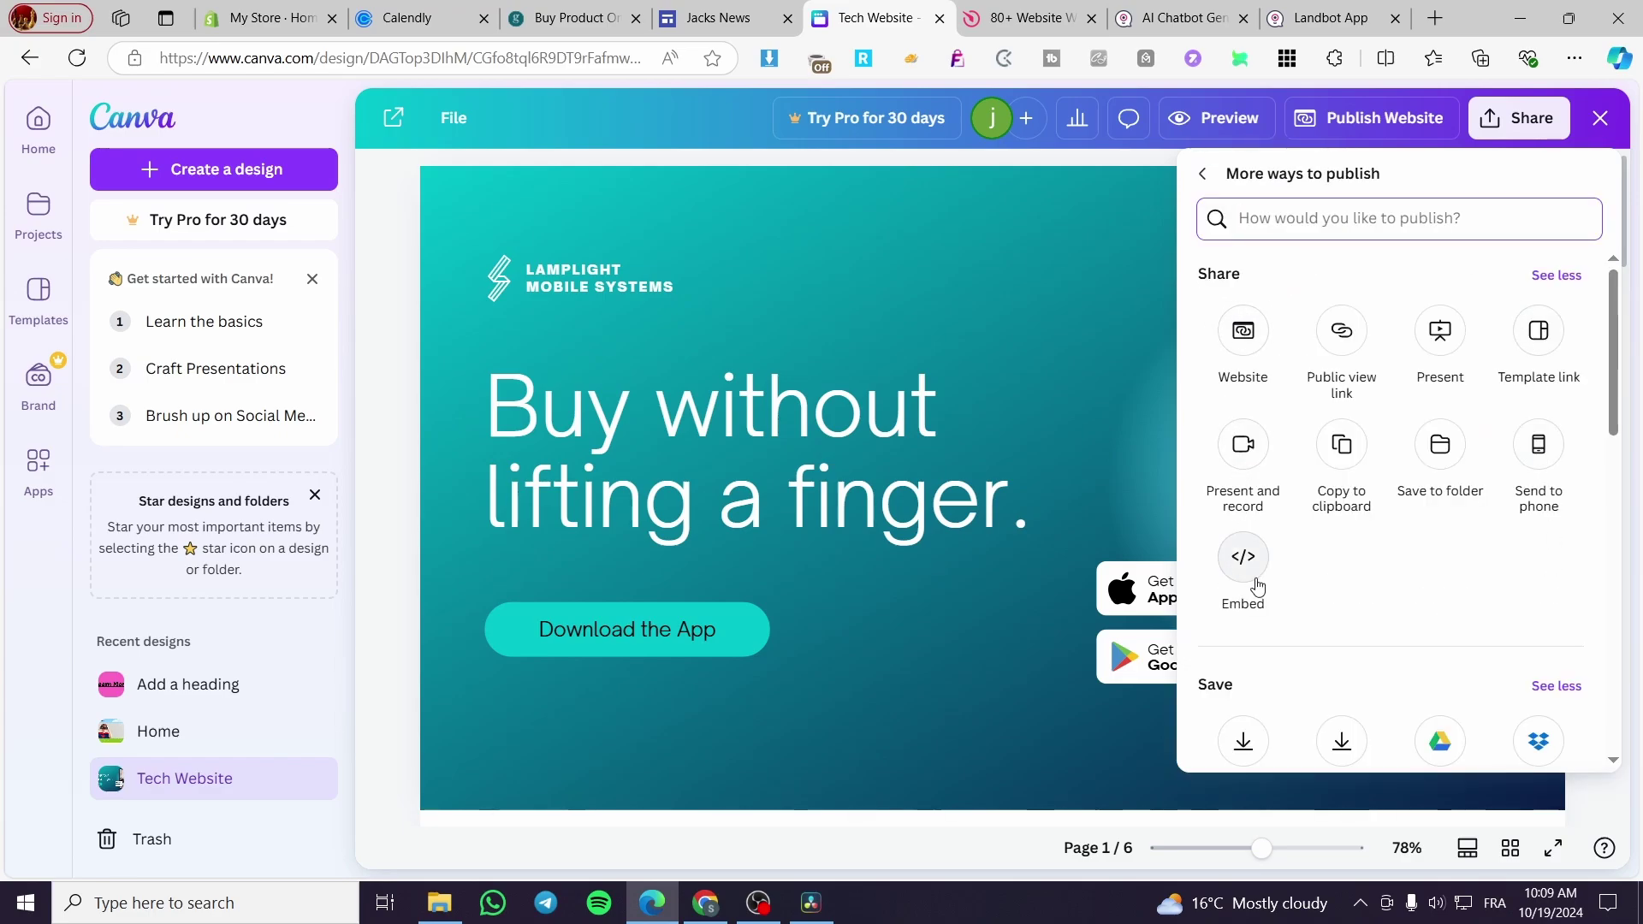
left_click(1243, 557)
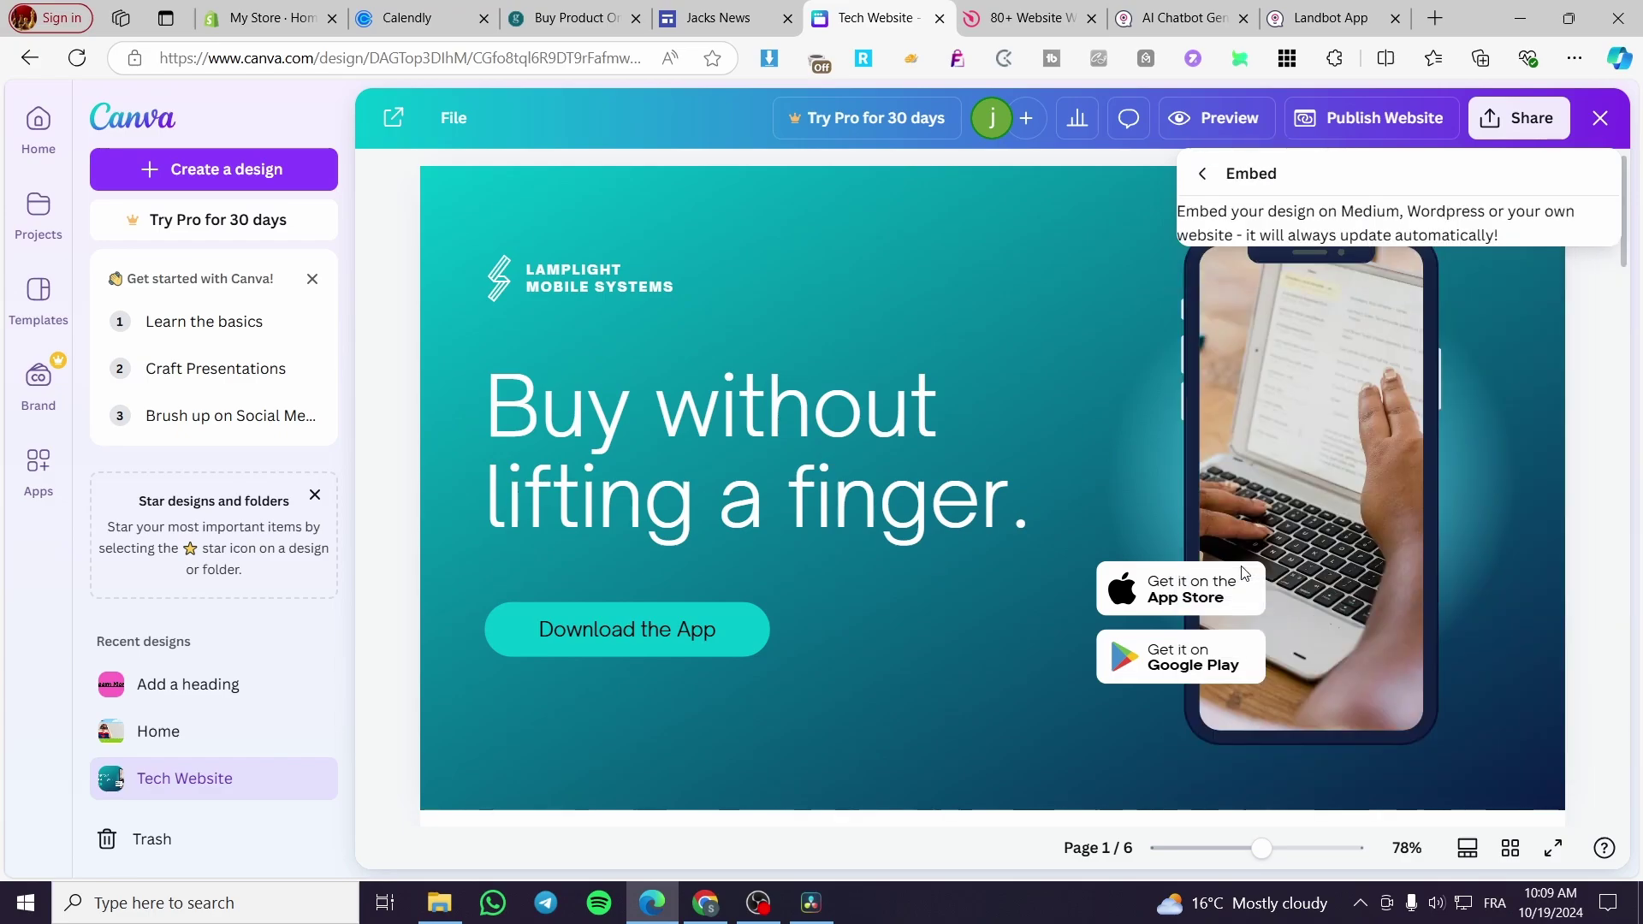
left_click(1458, 310)
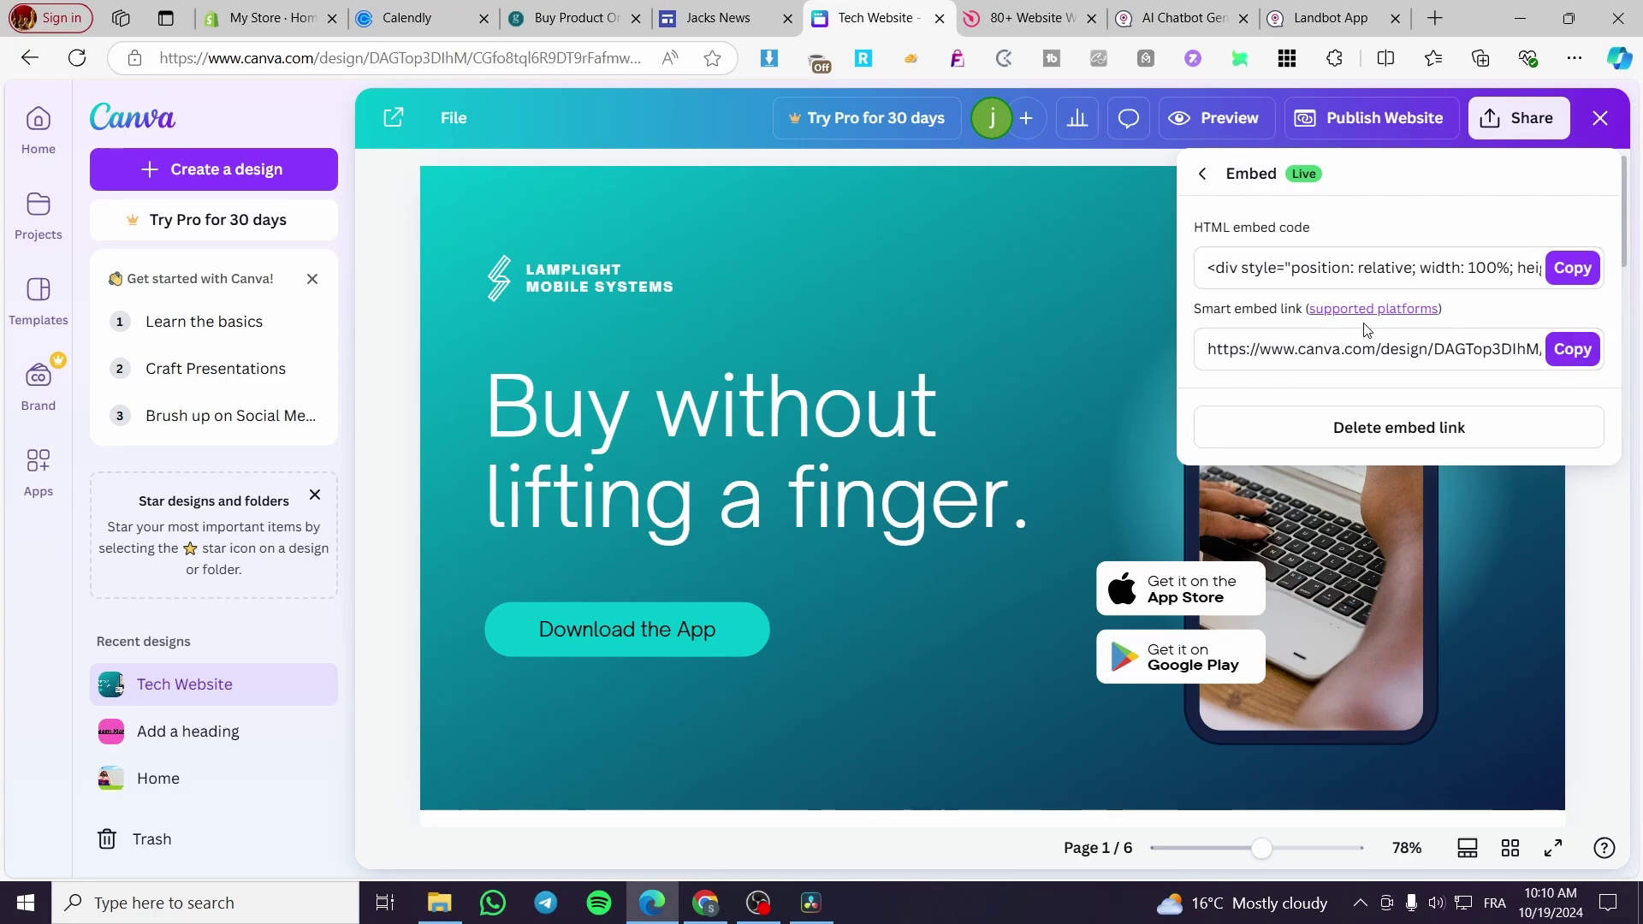
left_click(1570, 356)
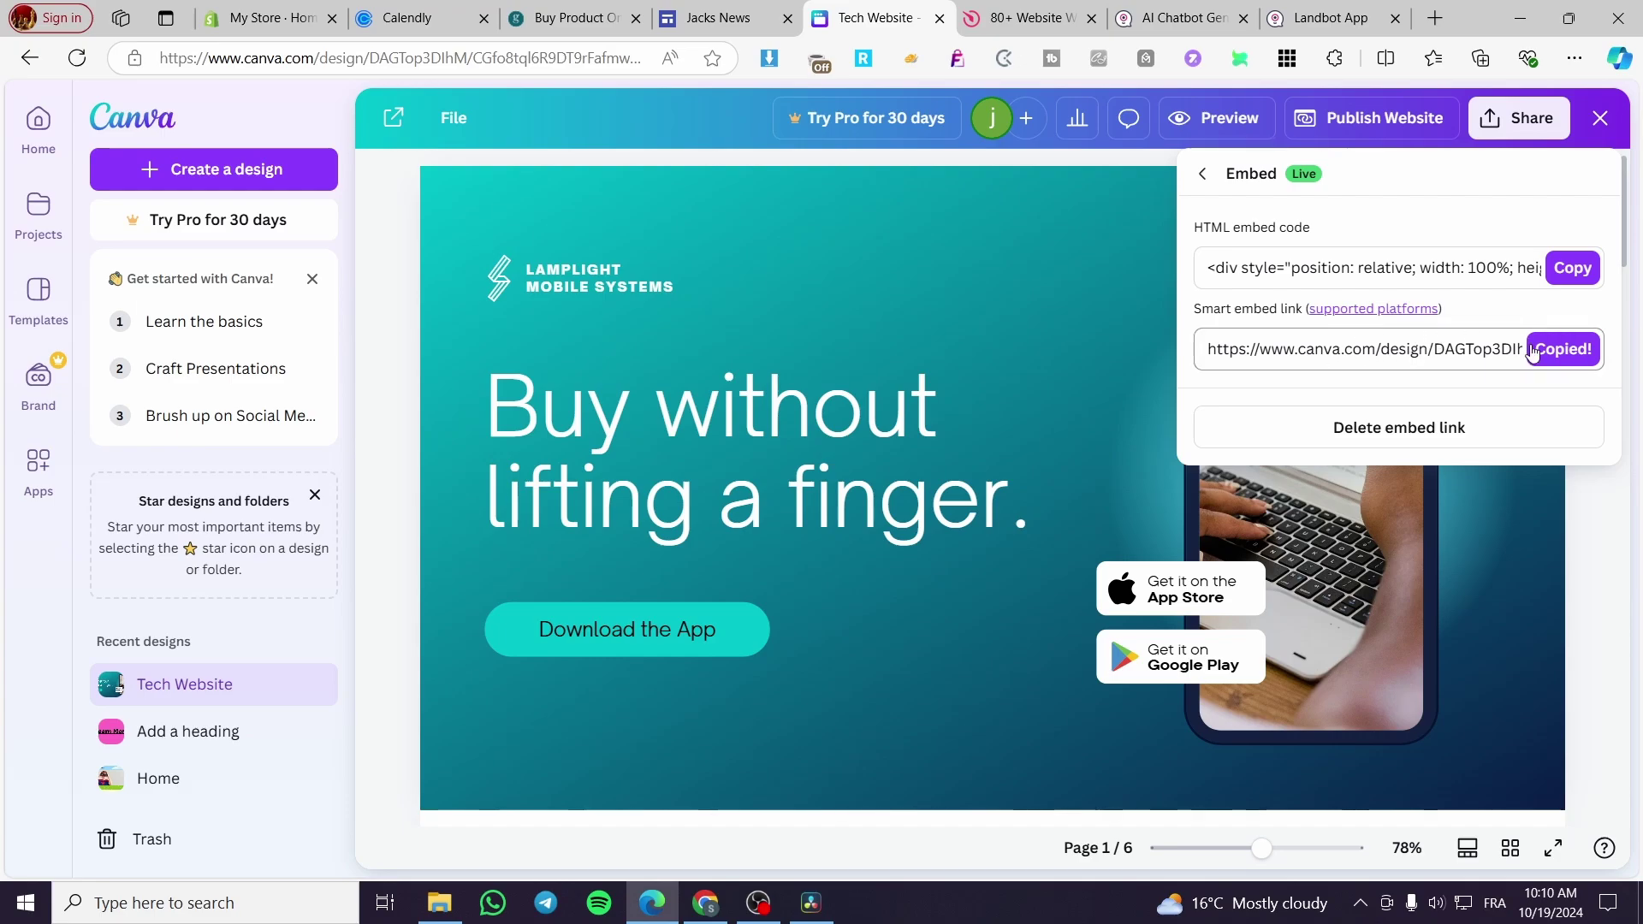
Paste the Canva smart embed link as the URL and insert it on the Global News page
left_click(709, 8)
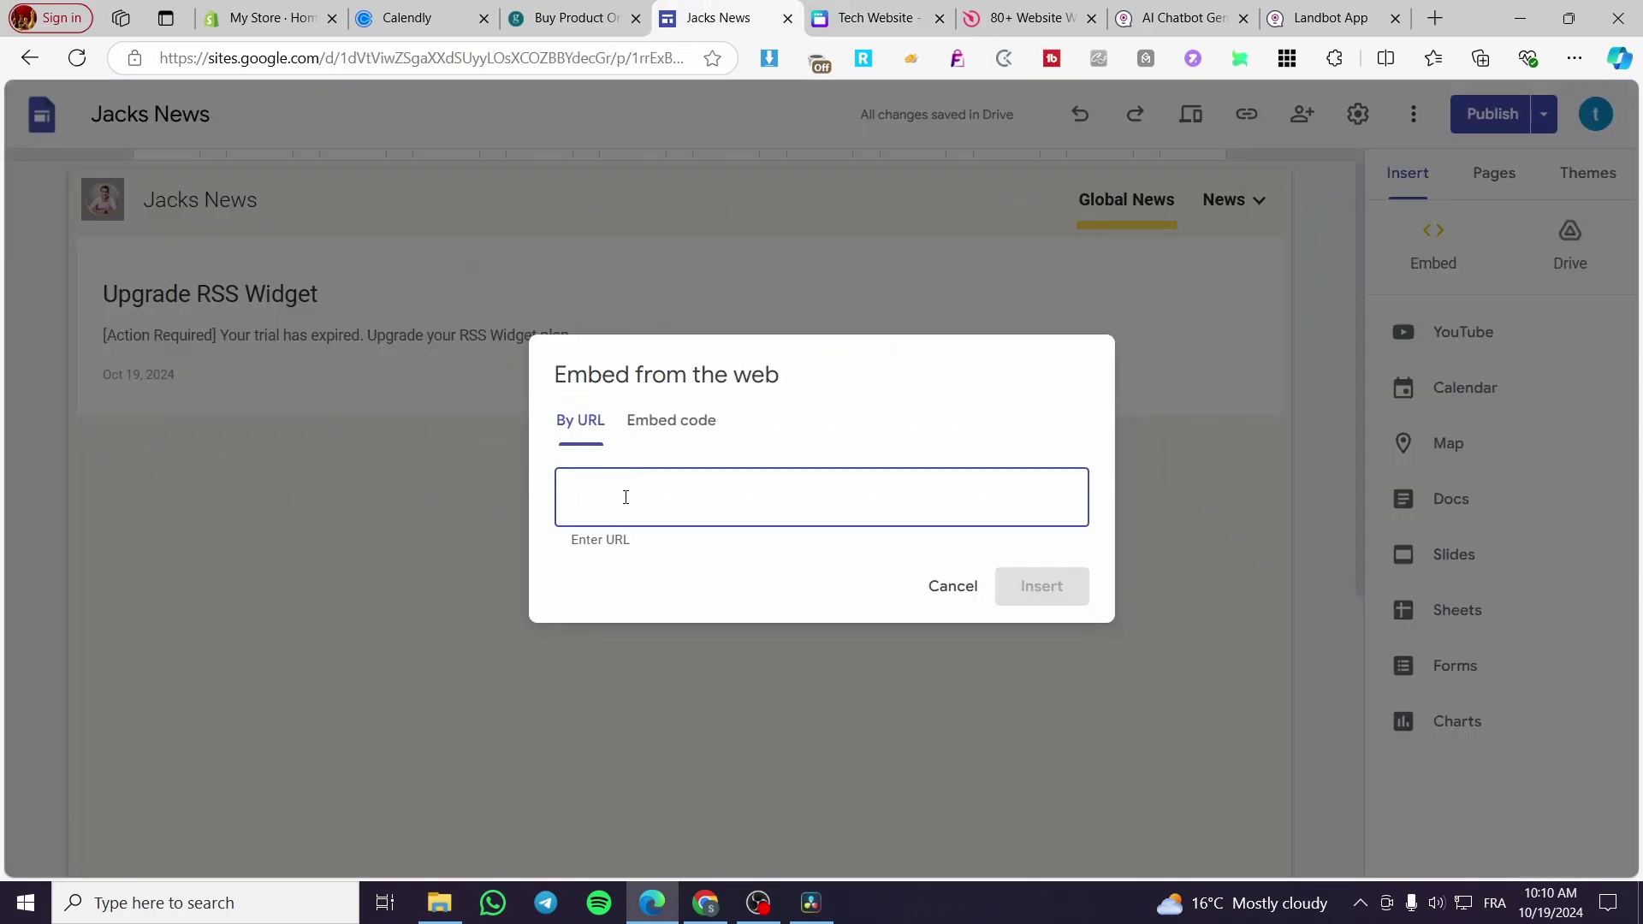
key("ctrl+v")
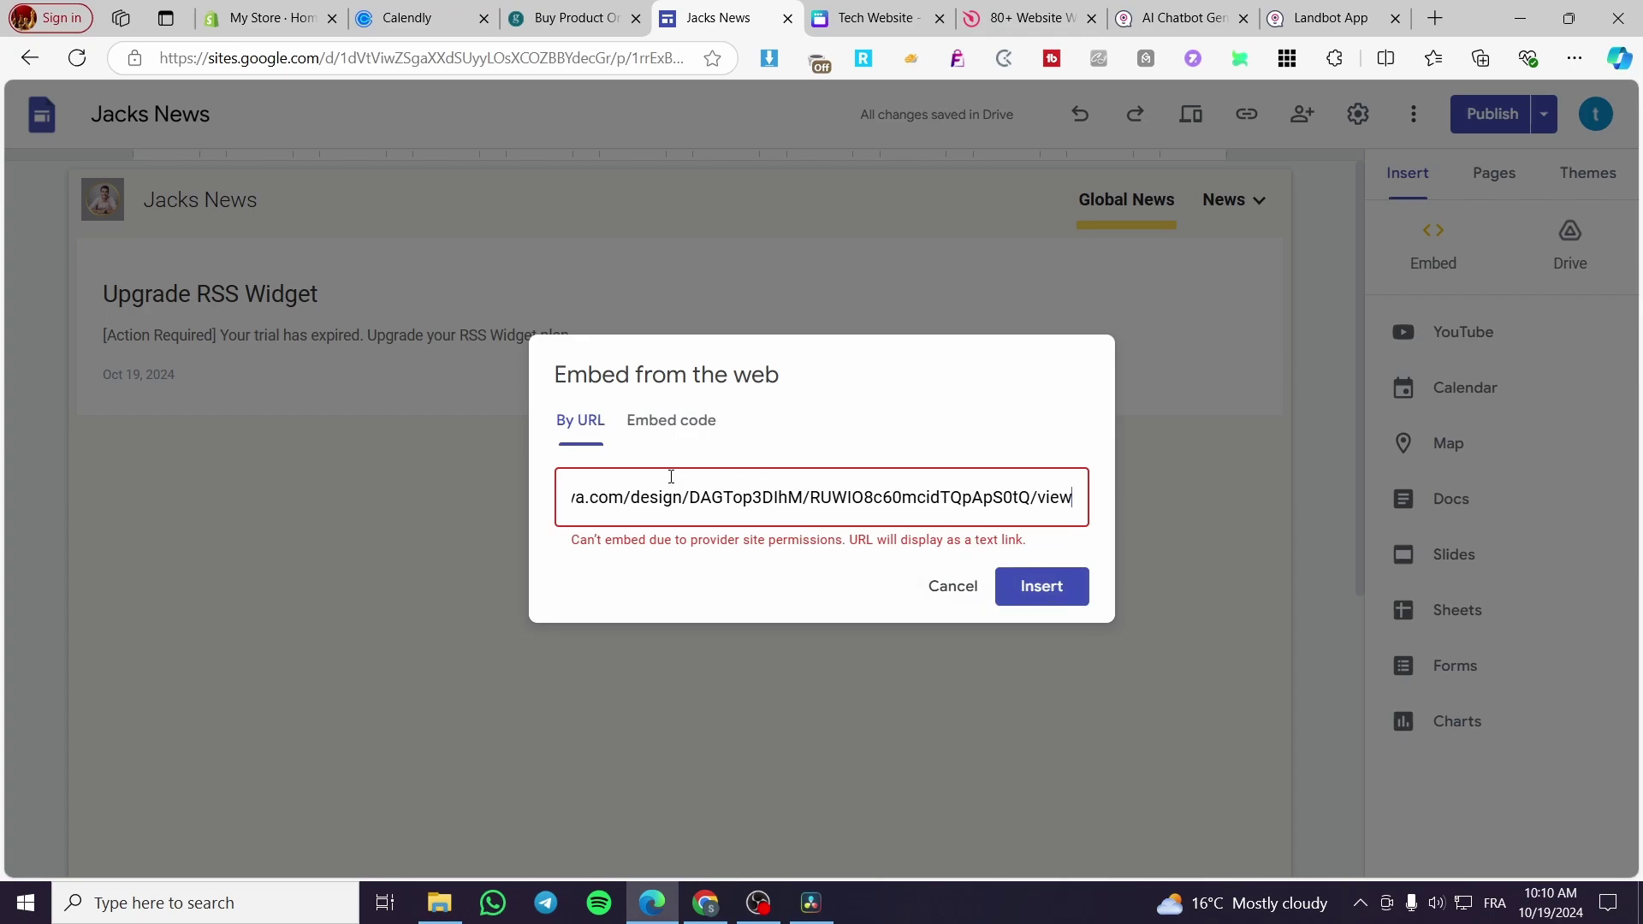
key("Left")
key("Left")
key("Left")
key("Left")
key("Left")
key("Left")
key("Left")
key("Left")
key("Left")
key("Left")
key("Left")
key("Left")
key("Left")
key("Left")
key("Left")
key("Left")
key("Left")
key("Left")
key("Left")
key("Left")
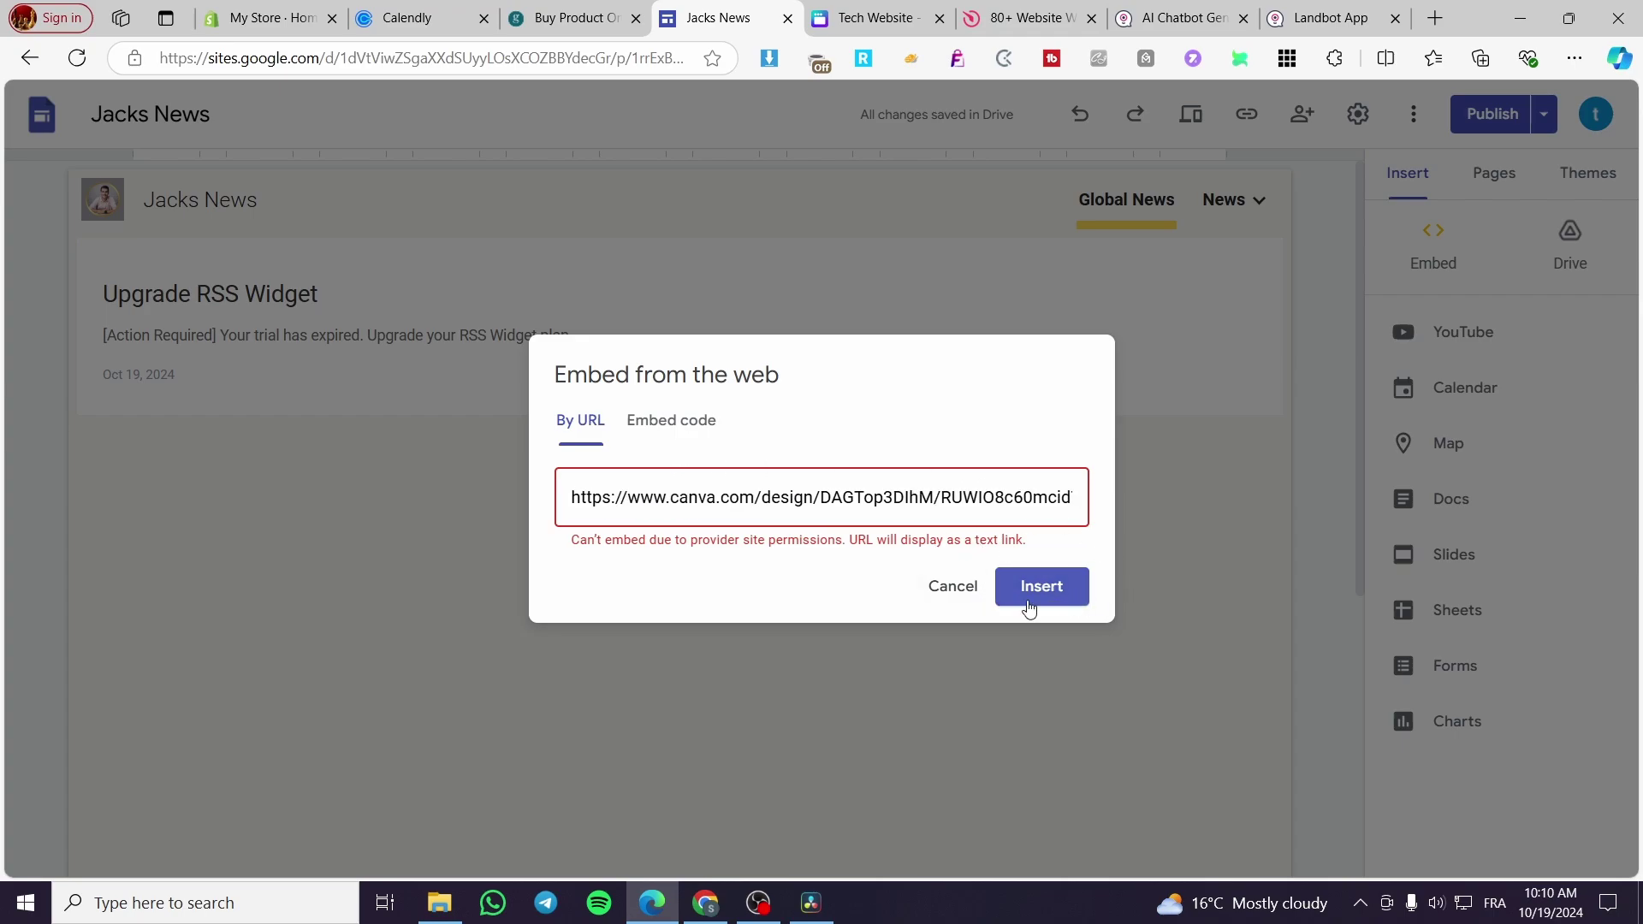
left_click(1024, 600)
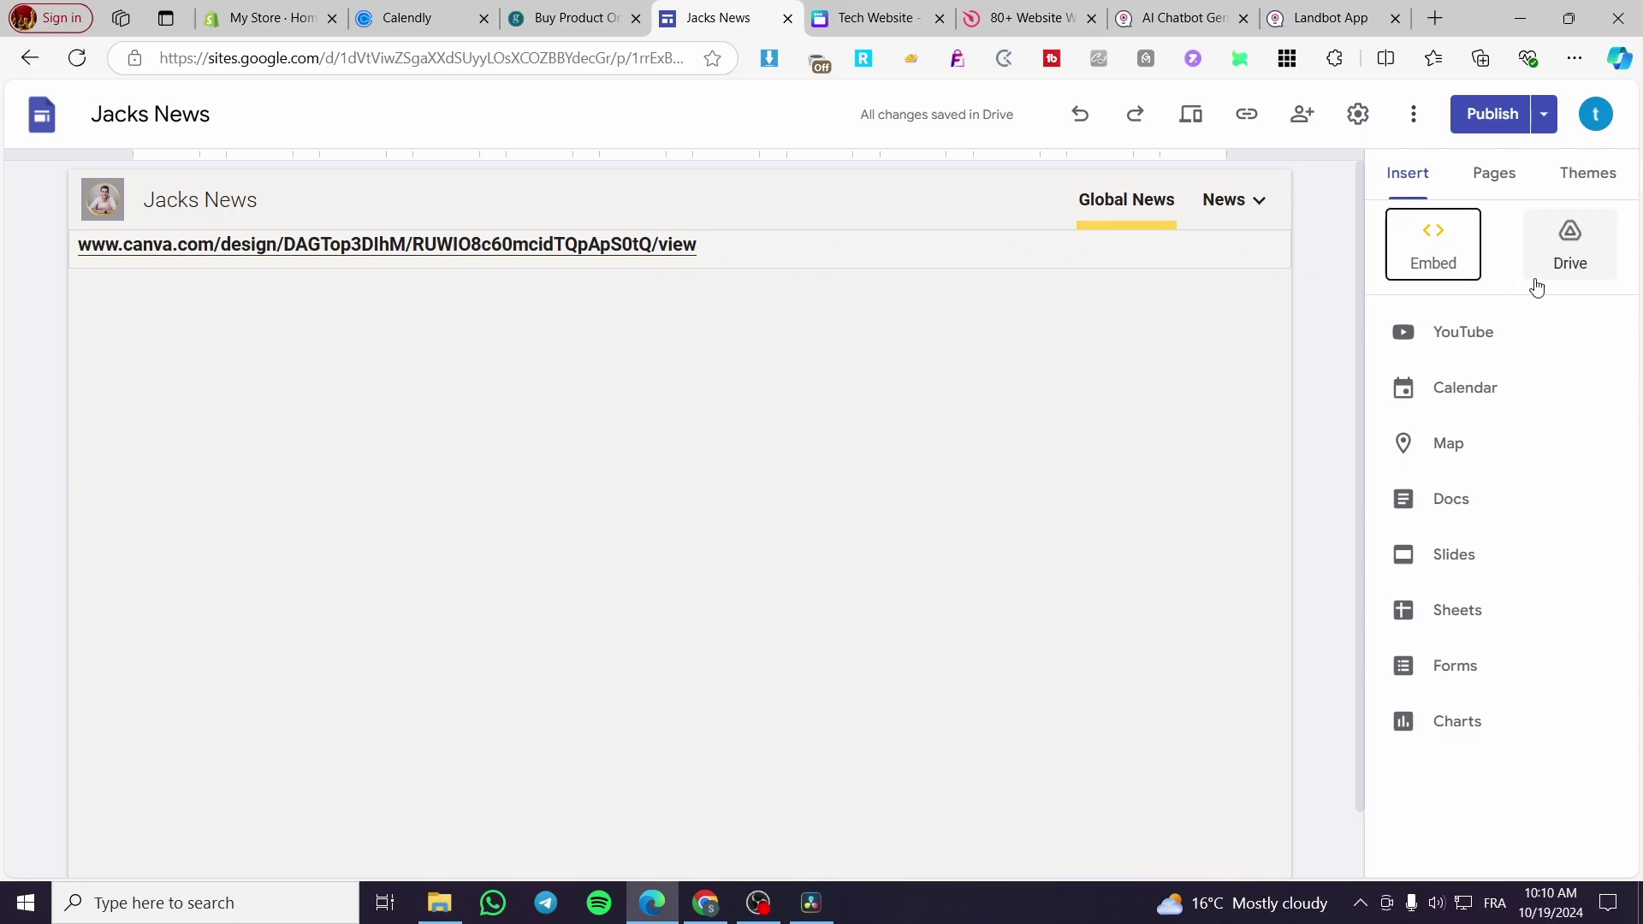
Start a new web embed, then in Calendly try enabling Hair Appointement and dismiss the upgrade offer
left_click(1440, 243)
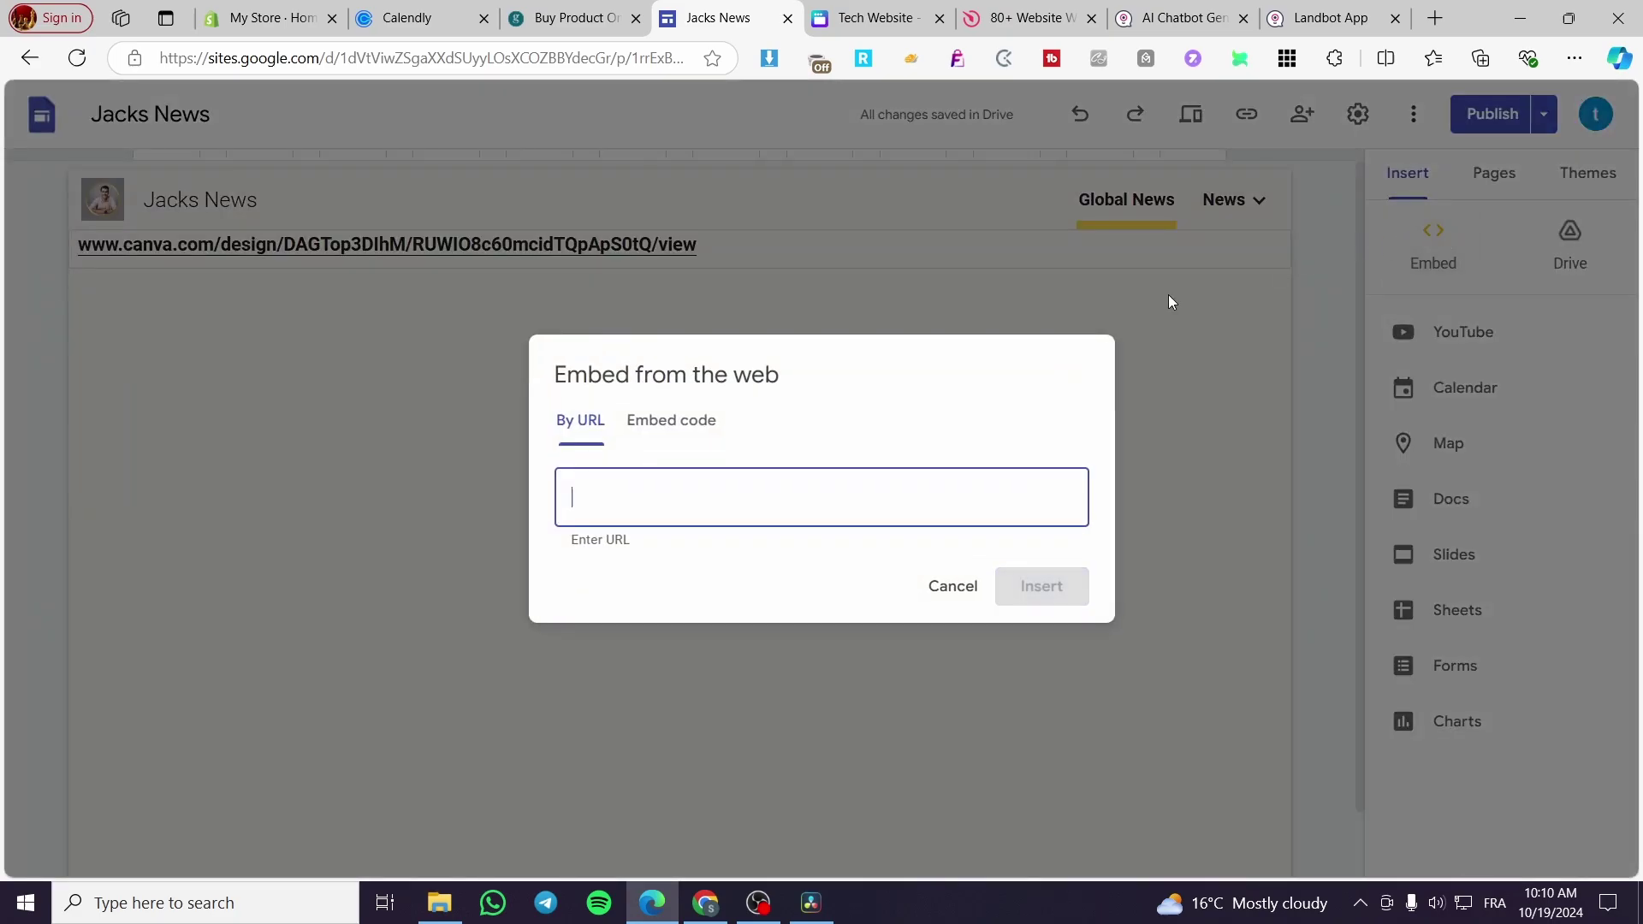
left_click(439, 12)
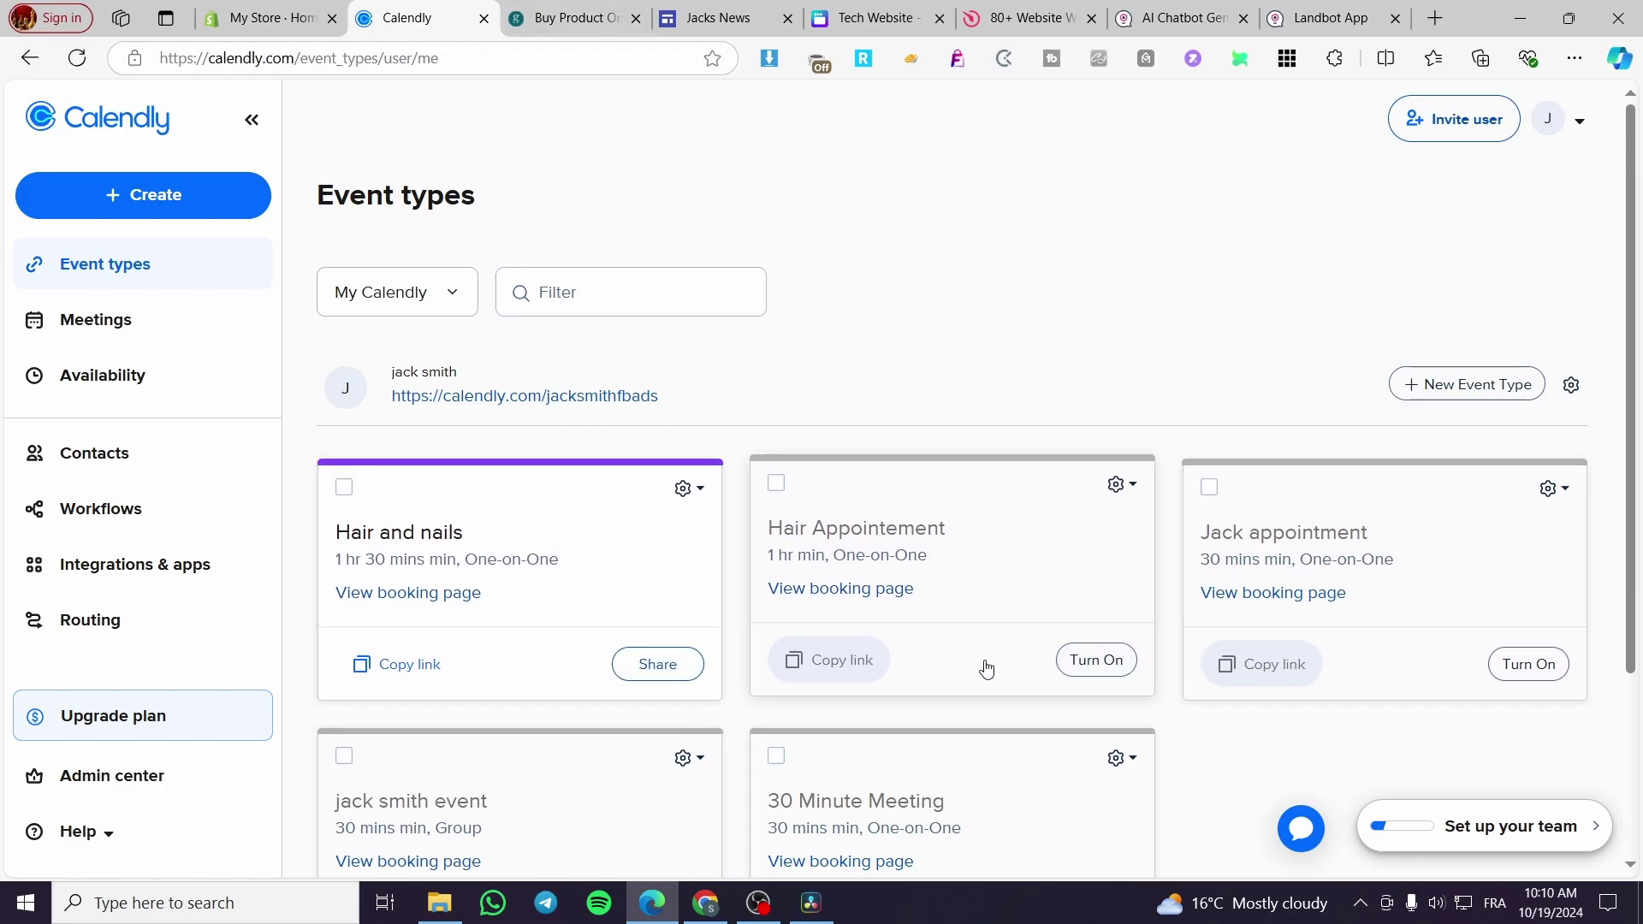
left_click(1092, 665)
left_click(1135, 666)
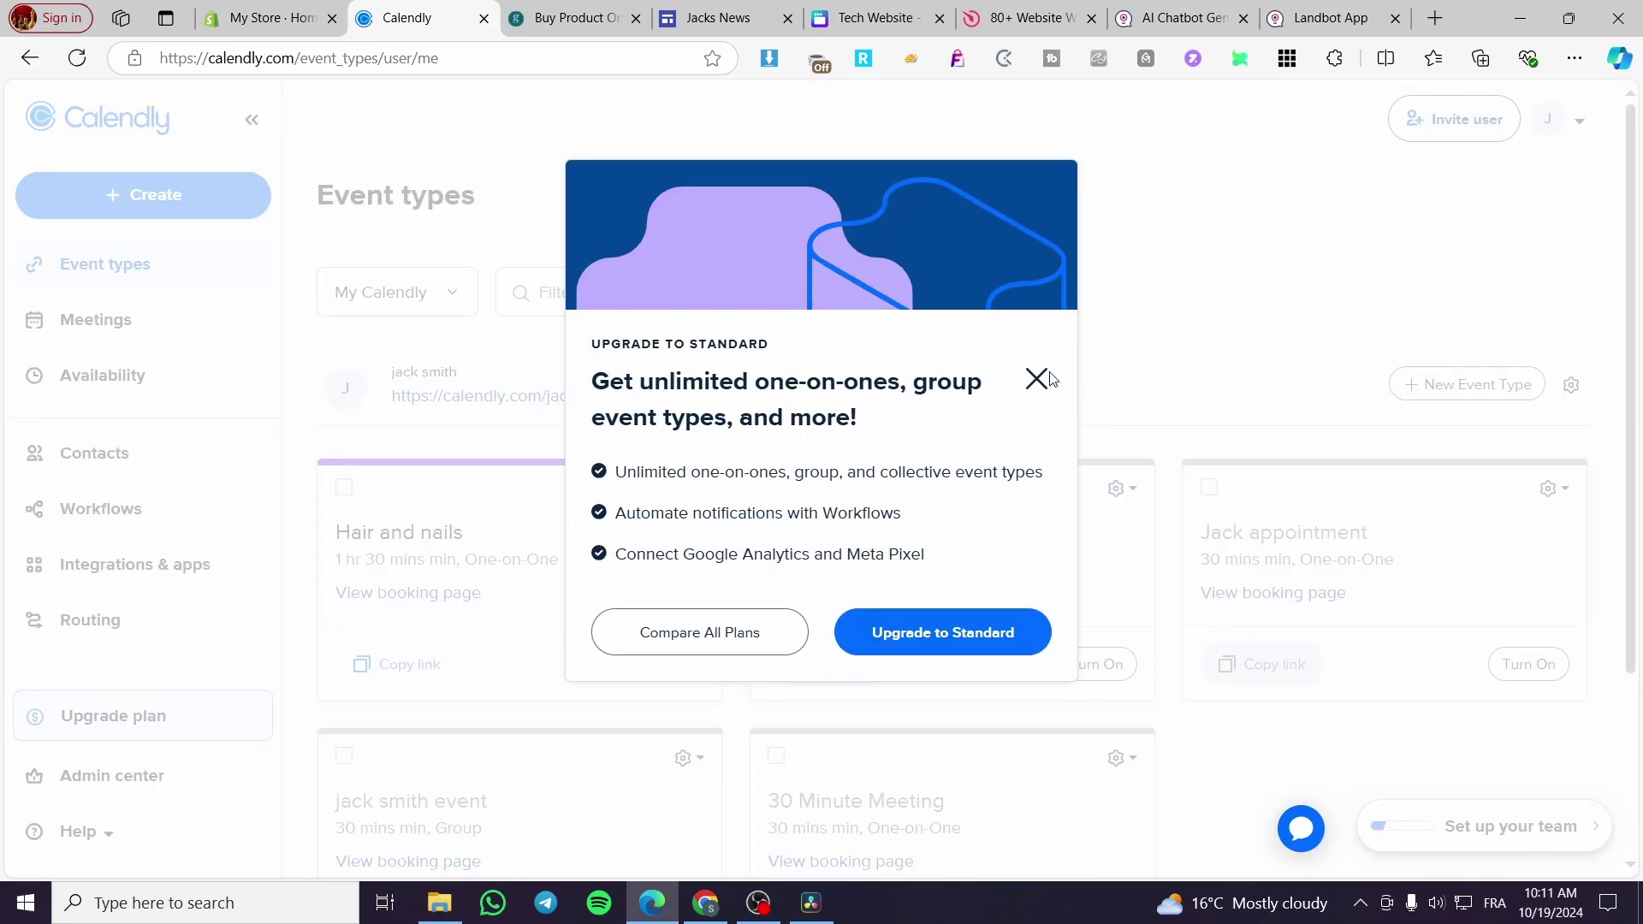
left_click(1047, 379)
Copy the Hair and nails scheduling link and paste it into the Sites embed URL field
left_click(647, 670)
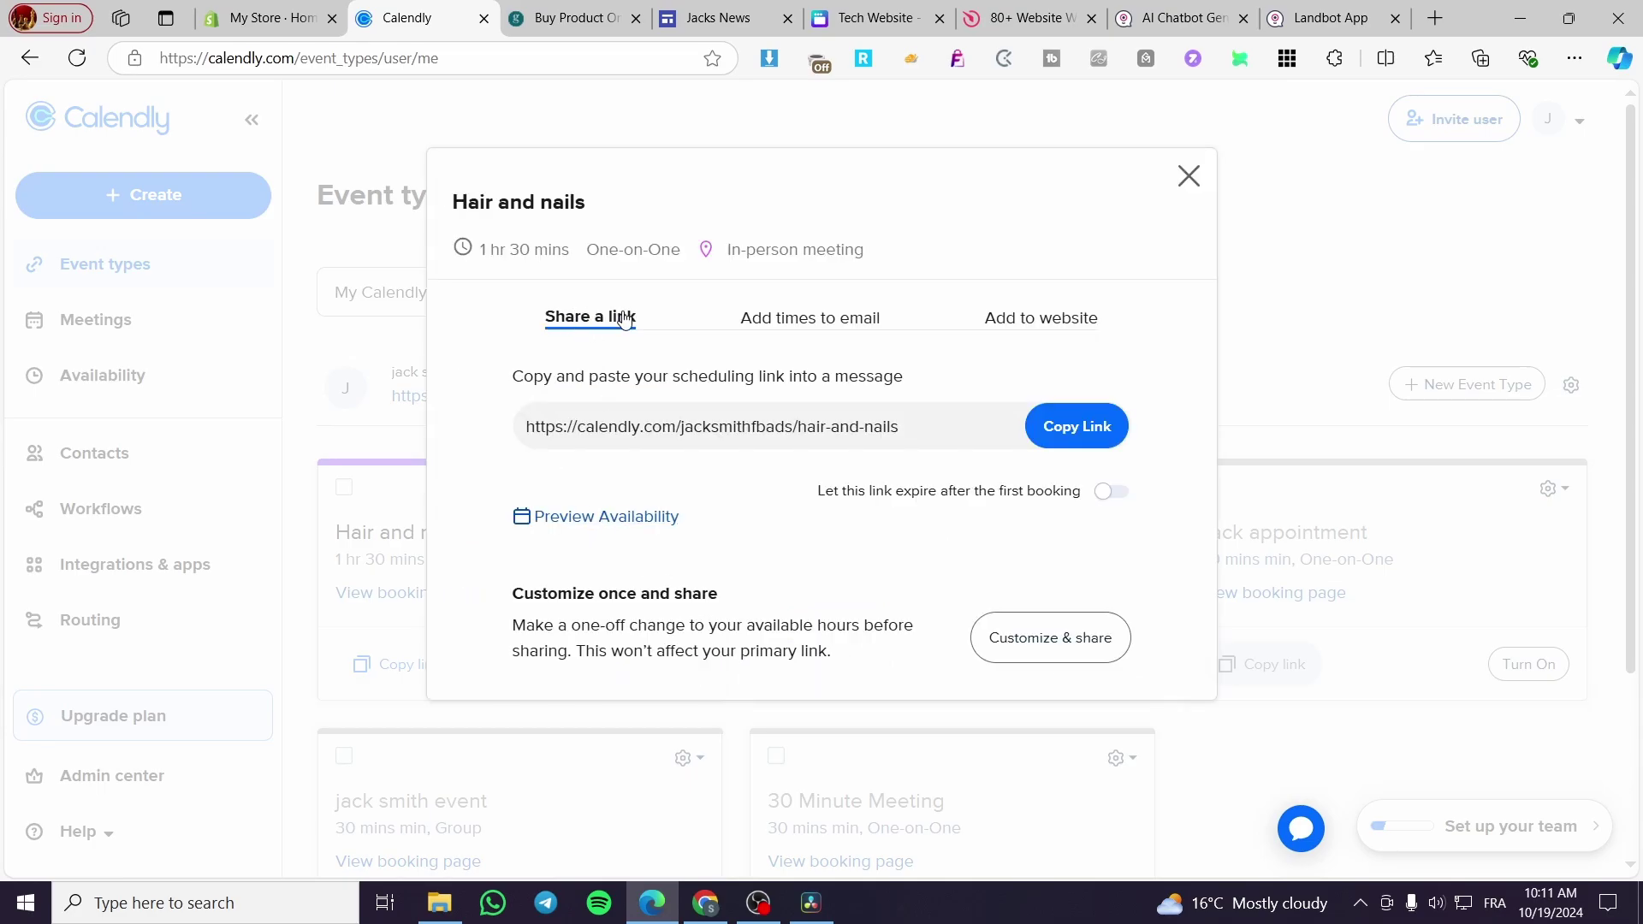
left_click(1080, 333)
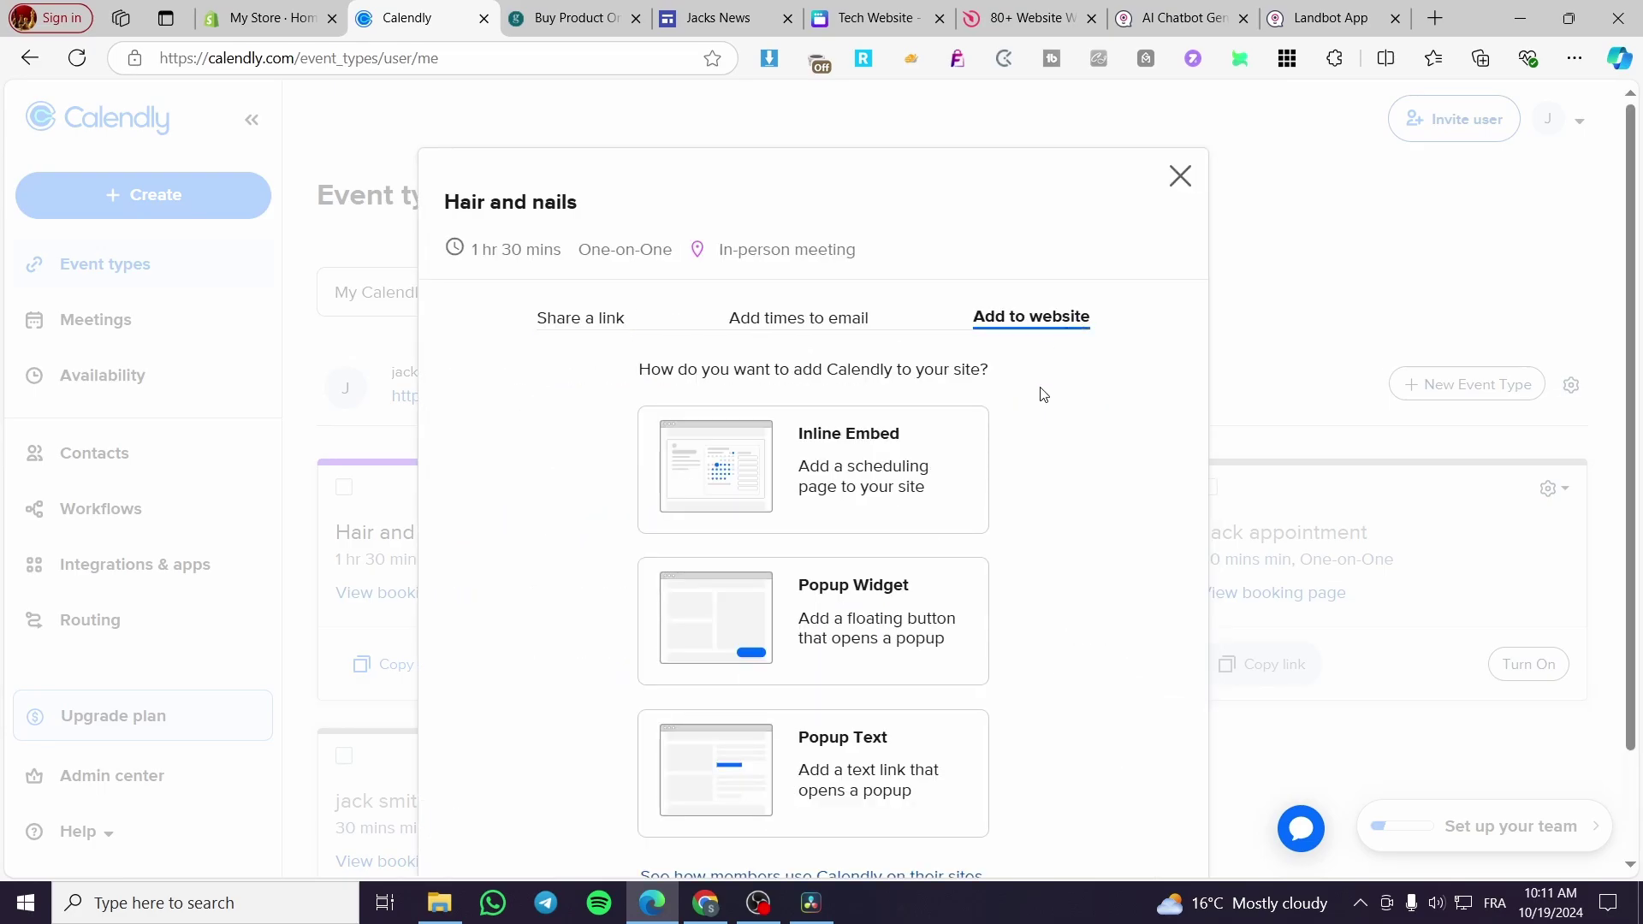
scroll(1042, 398, "down", 2)
scroll(964, 559, "up", 2)
left_click(601, 331)
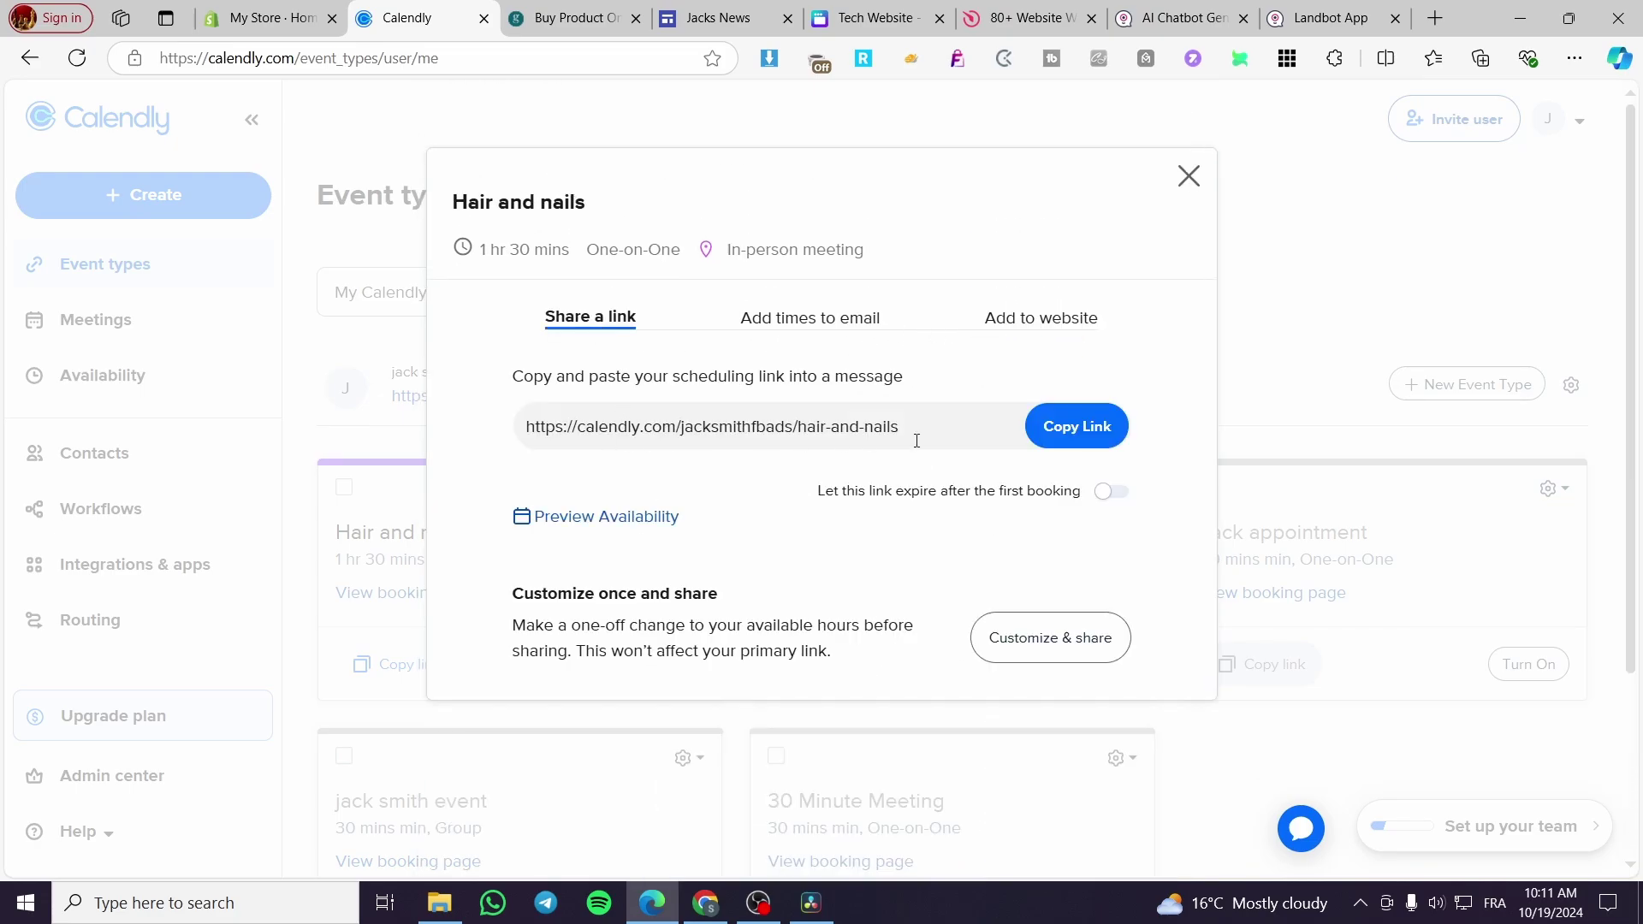
left_click(1073, 419)
left_click(700, 21)
type("https://calendly.com/jacksmithfbads/hair-and-nails")
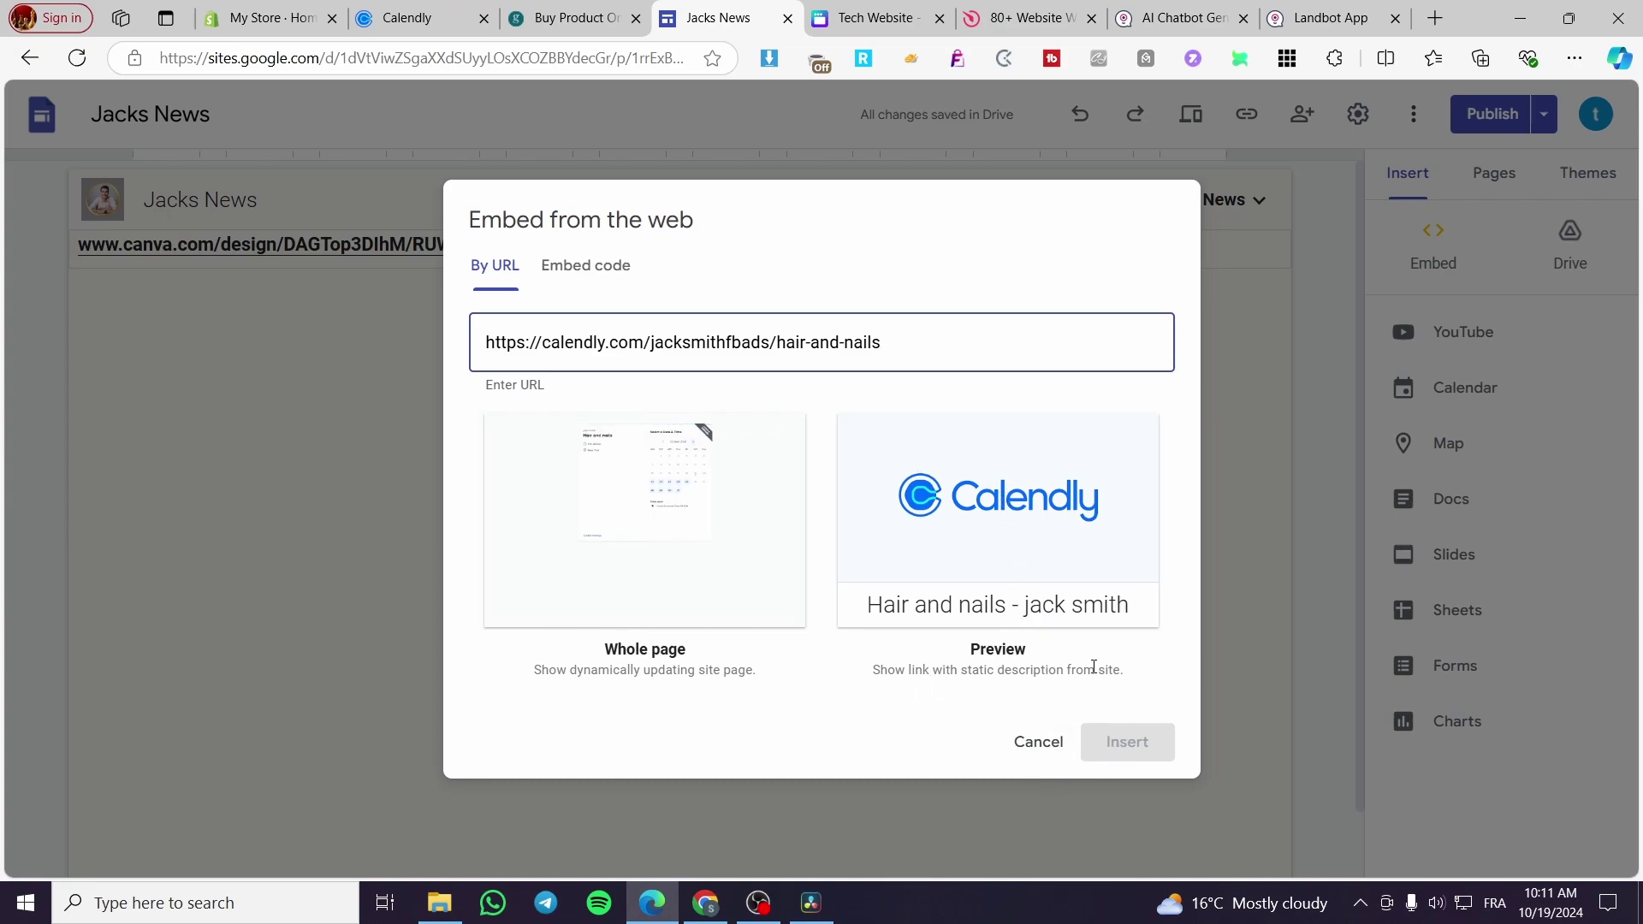
Choose Whole page and insert the Calendly Hair and nails booking page
left_click(778, 477)
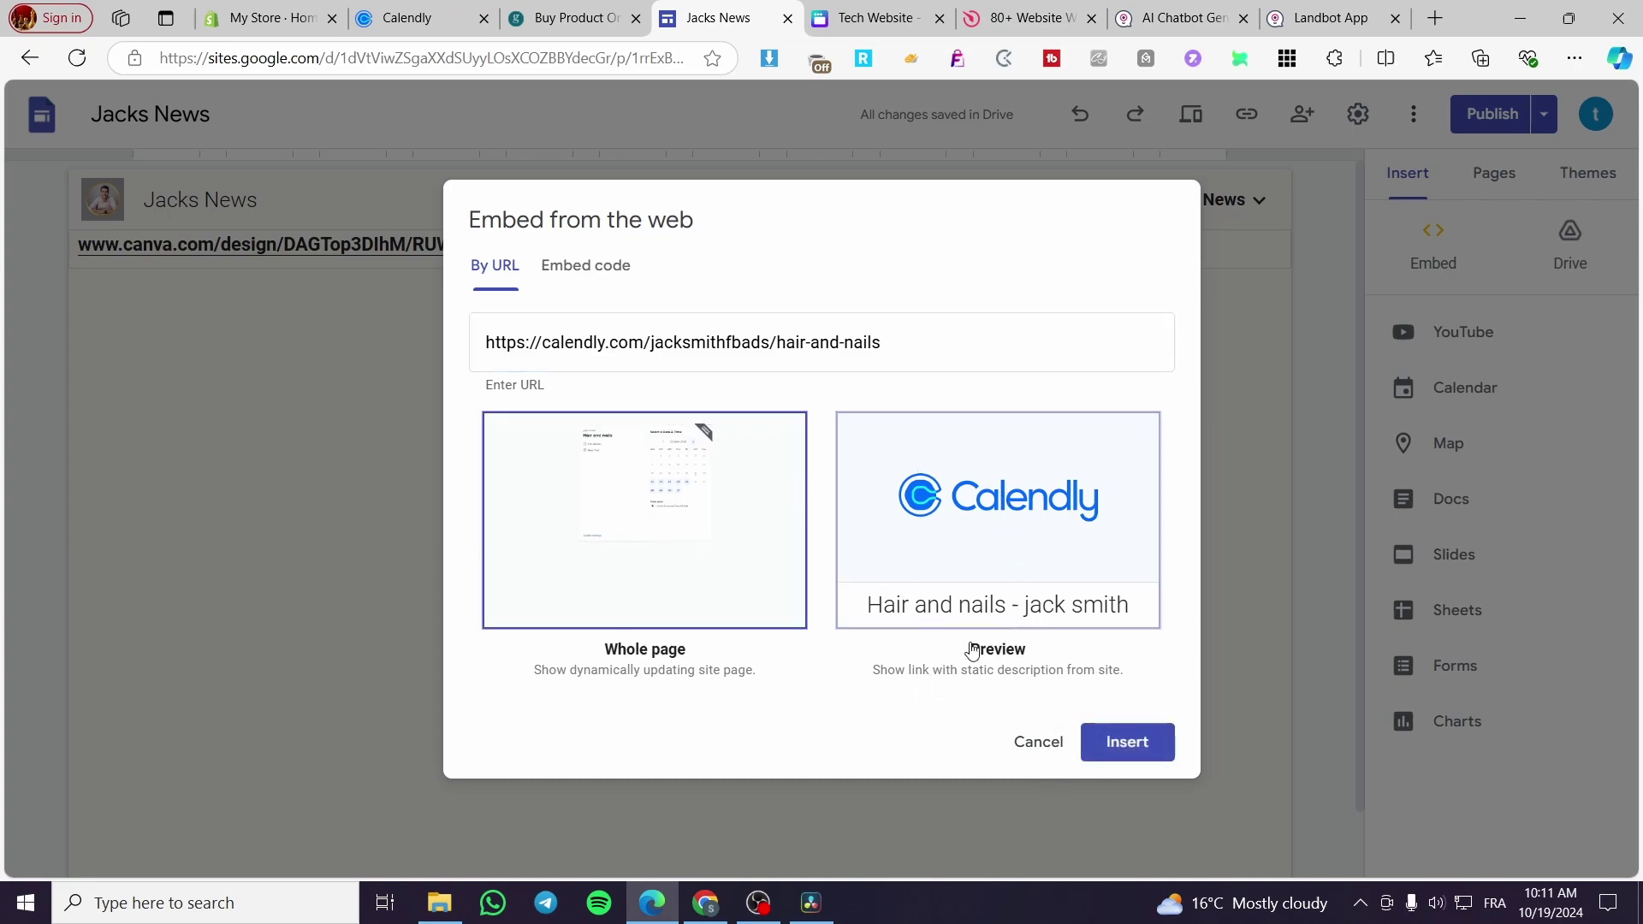
left_click(1142, 743)
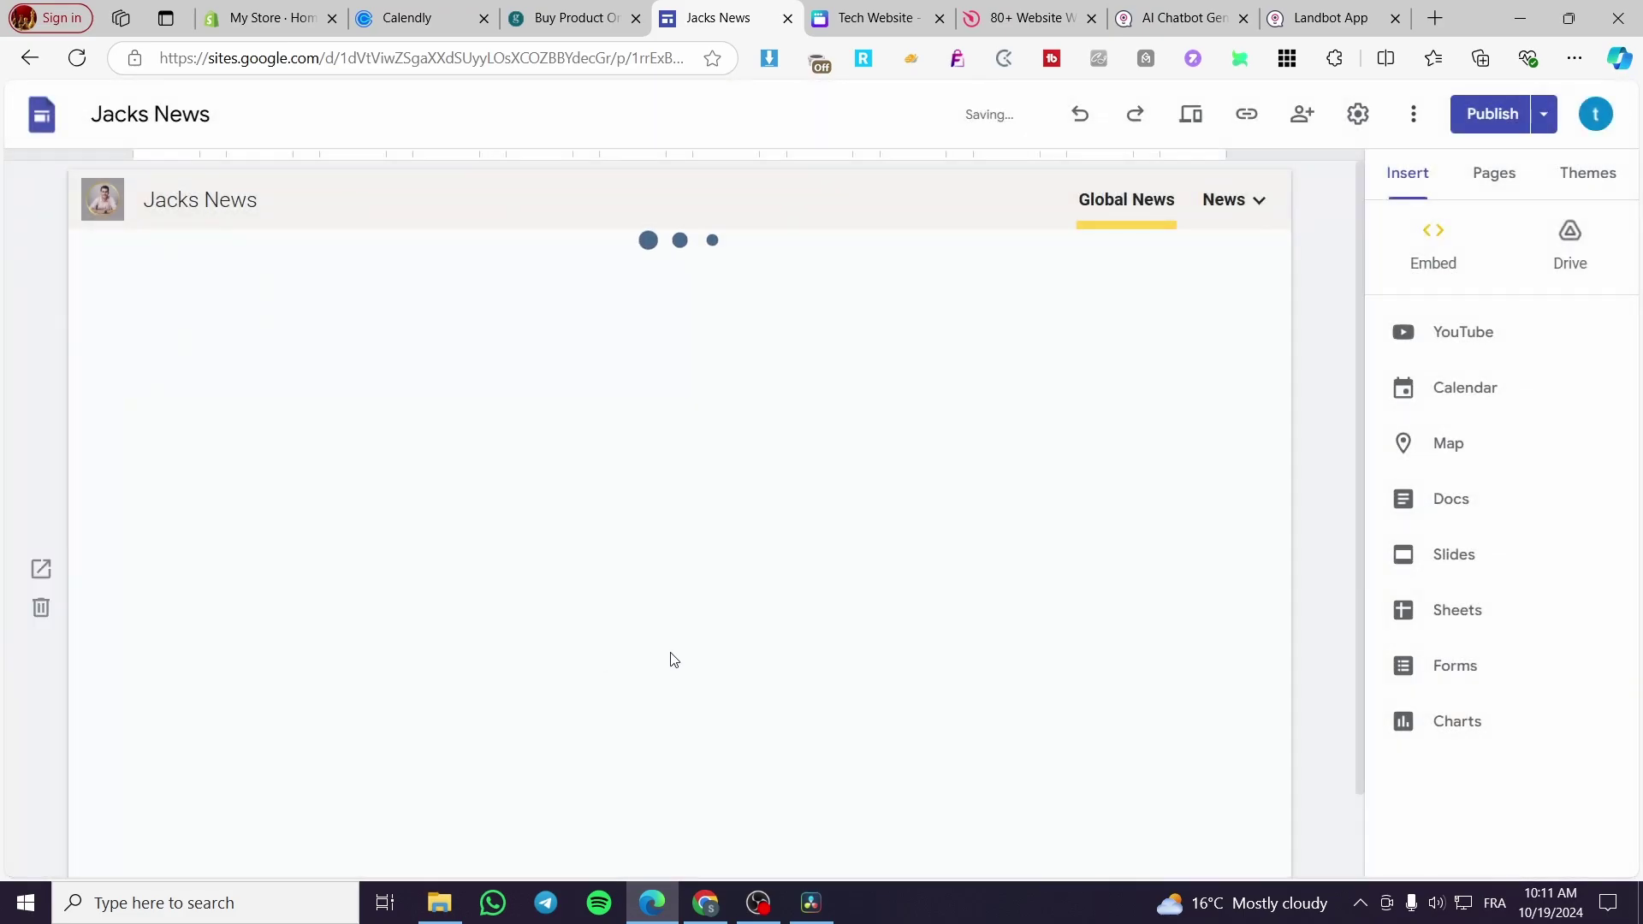
Scroll the Jacks News page to review the embedded October 2024 Hair and nails booking calendar
scroll(1129, 438, "down", 1)
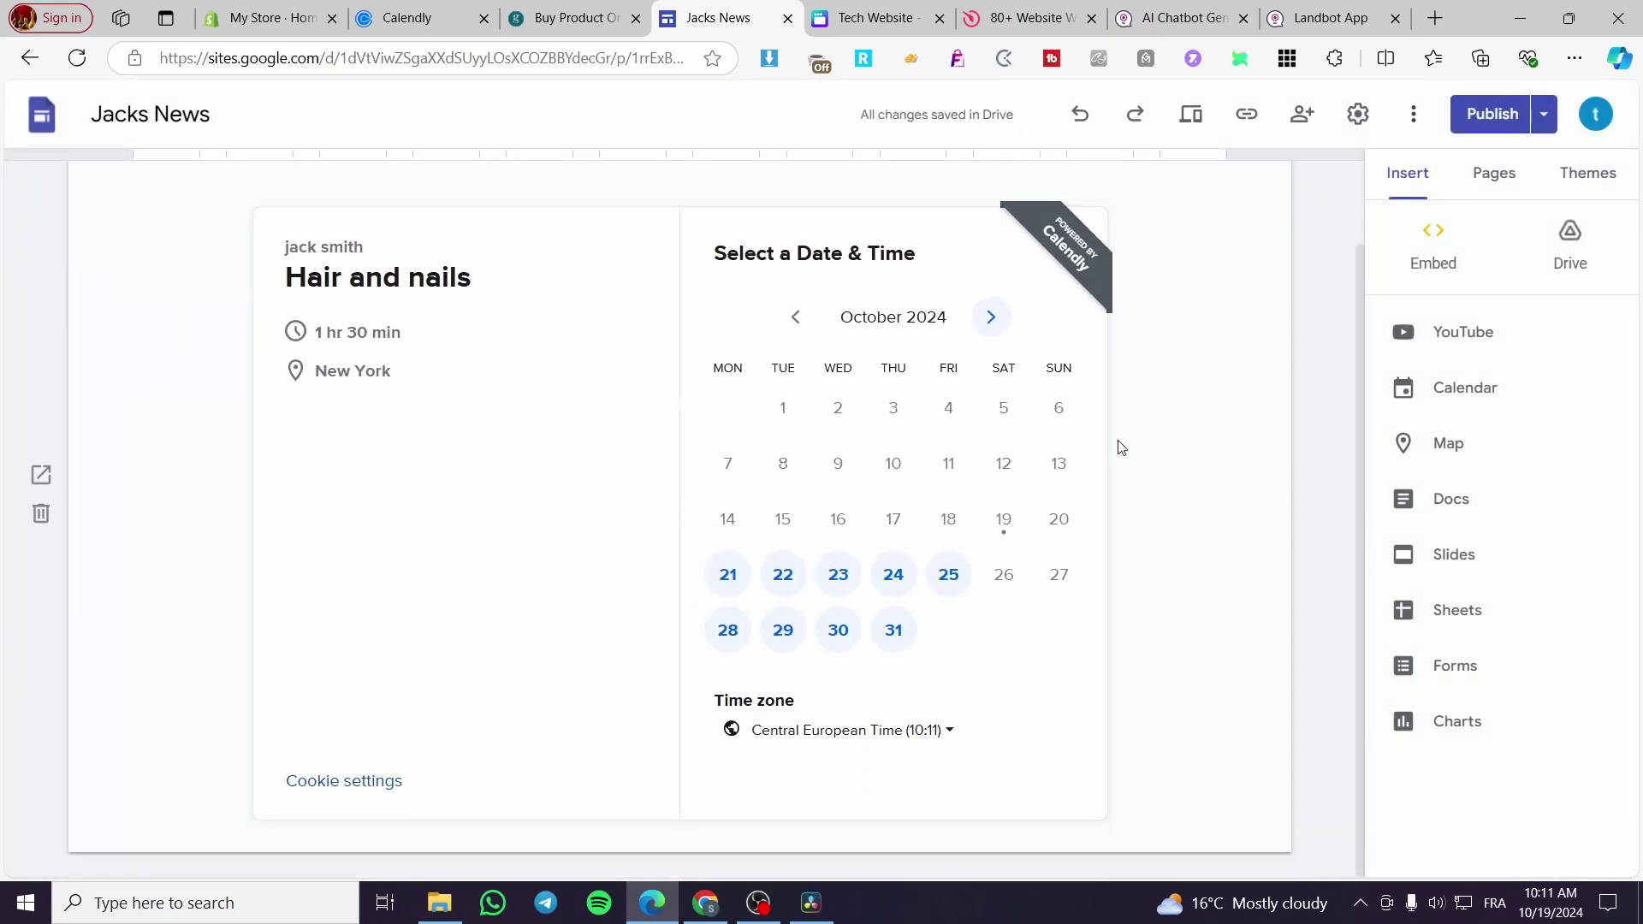
scroll(1102, 446, "up", 1)
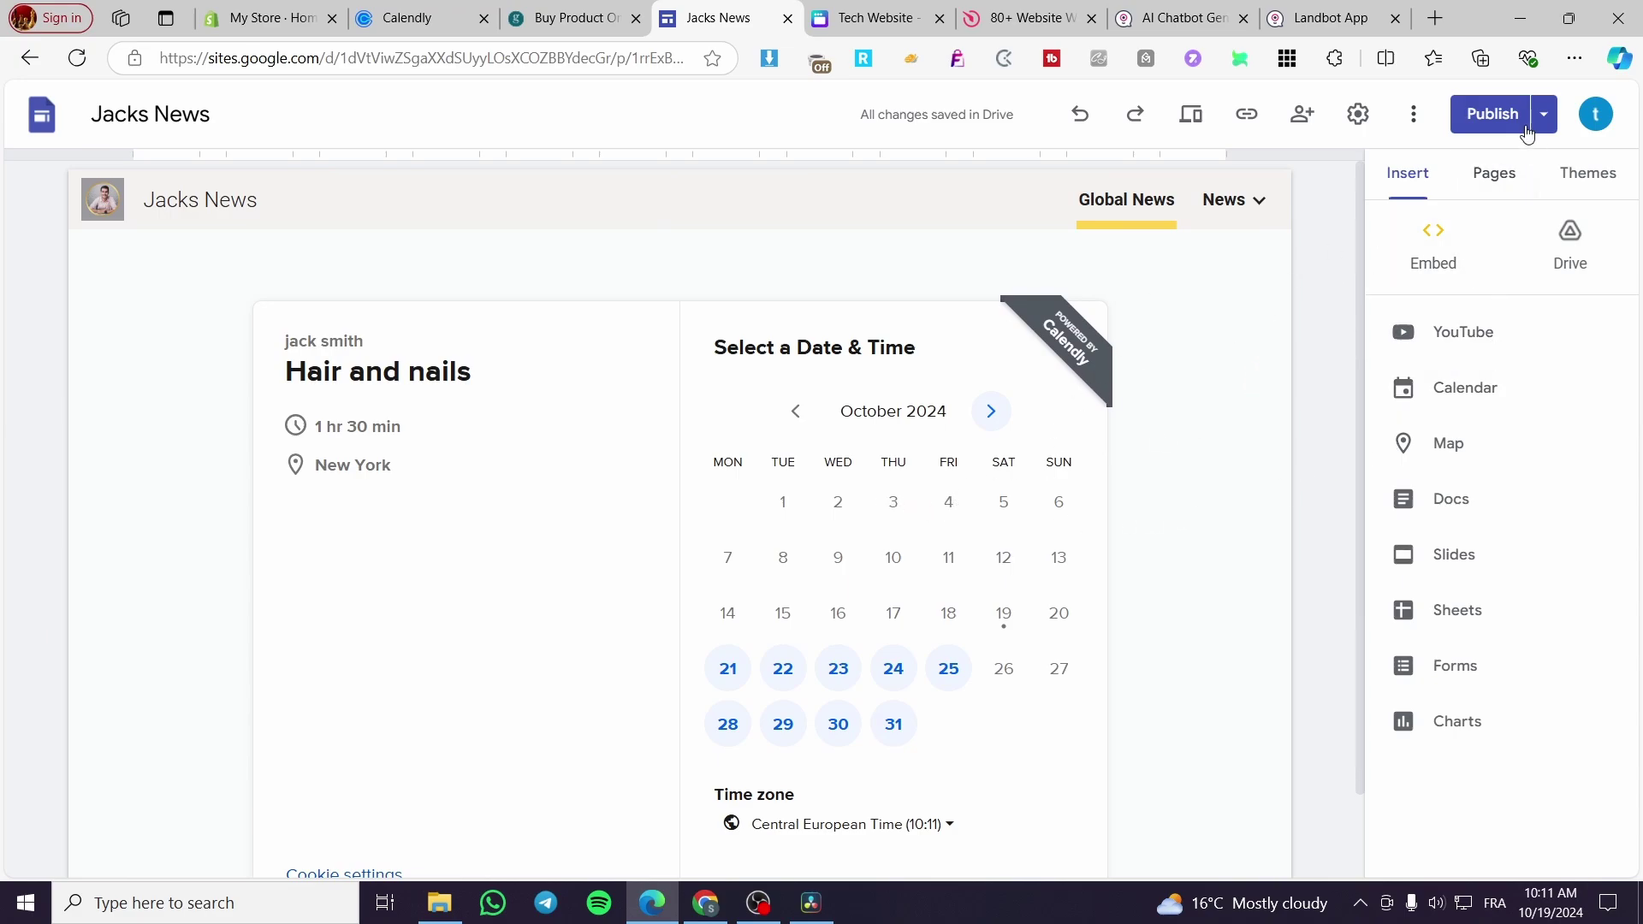
mouse_move(1232, 199)
scroll(291, 557, "down", 1)
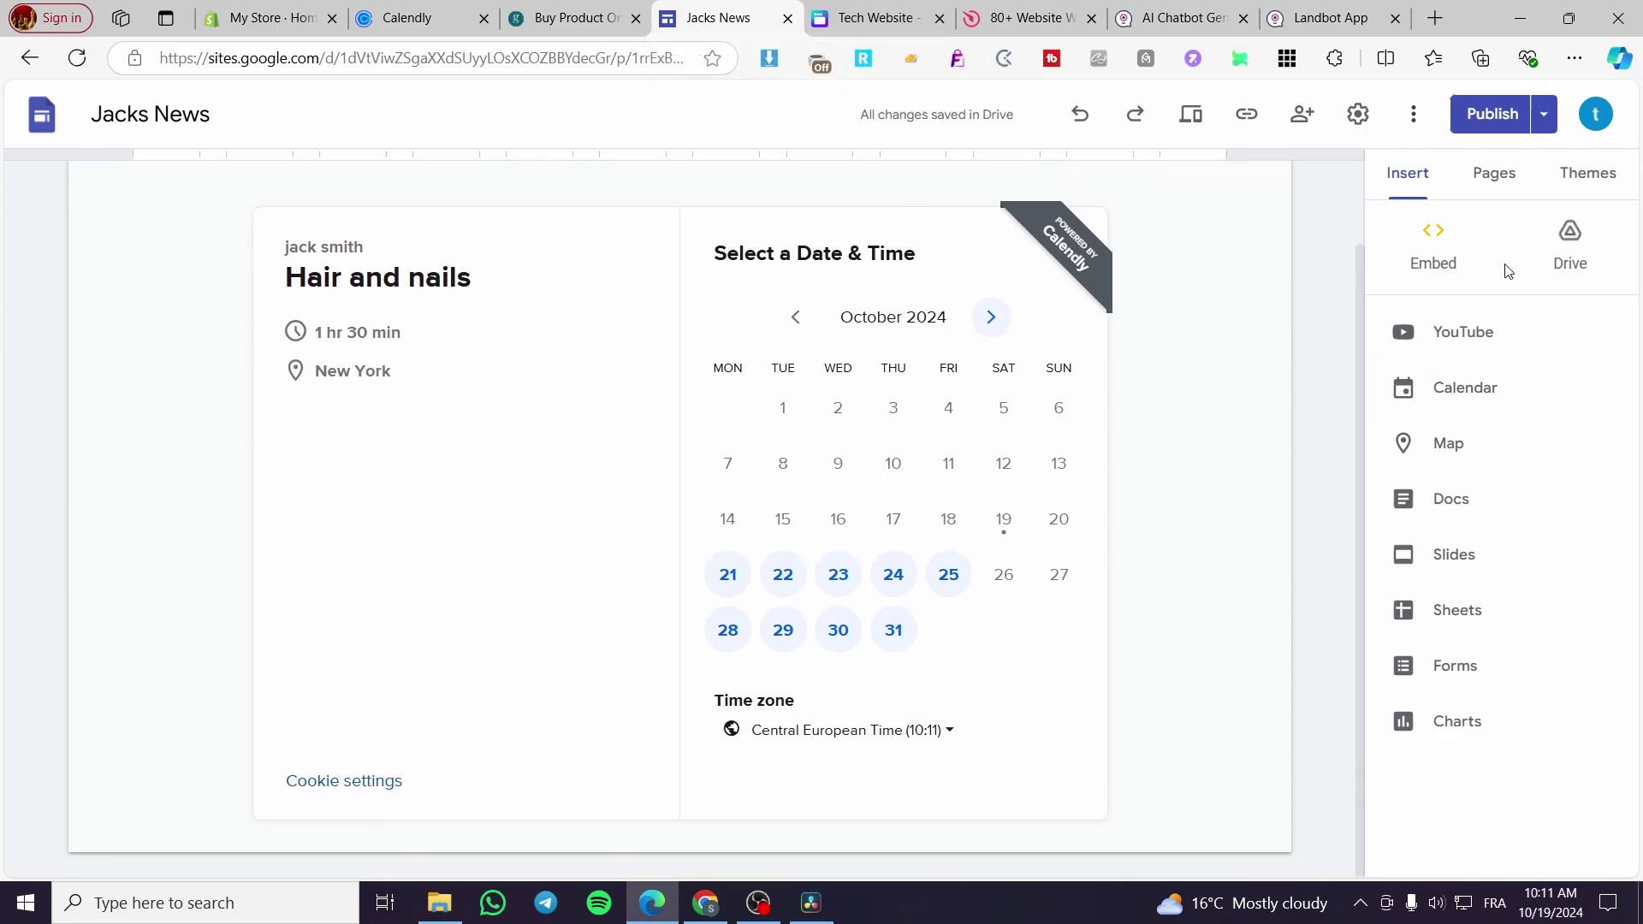
Start another web embed on the Embed code tab, then go to the Elfsight homepage
left_click(1438, 234)
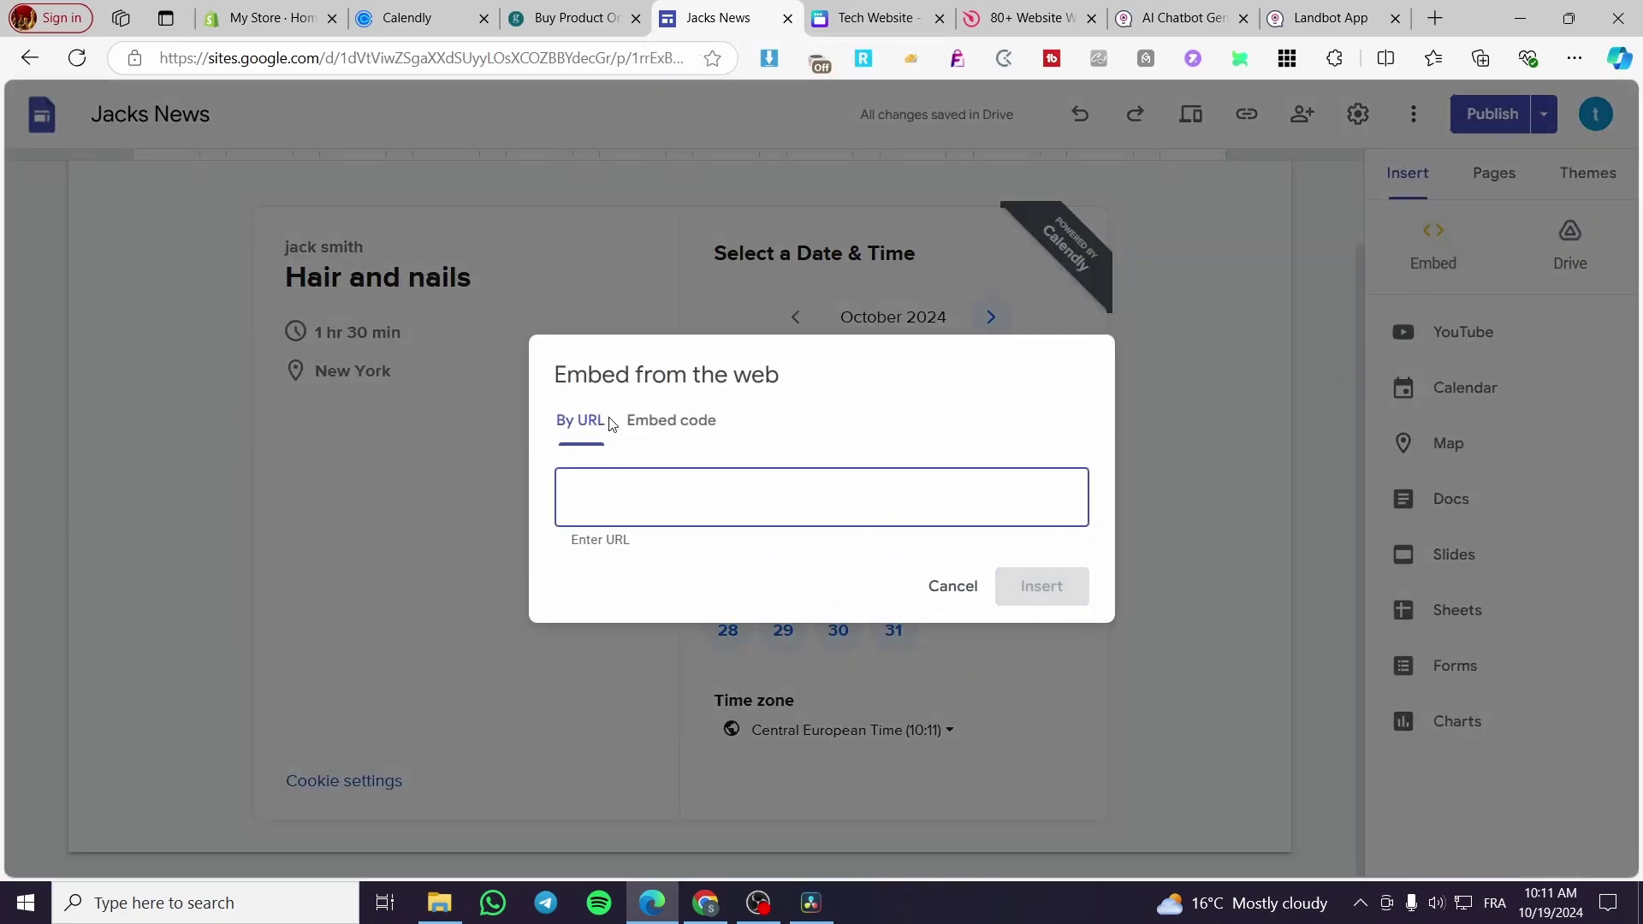
left_click(647, 421)
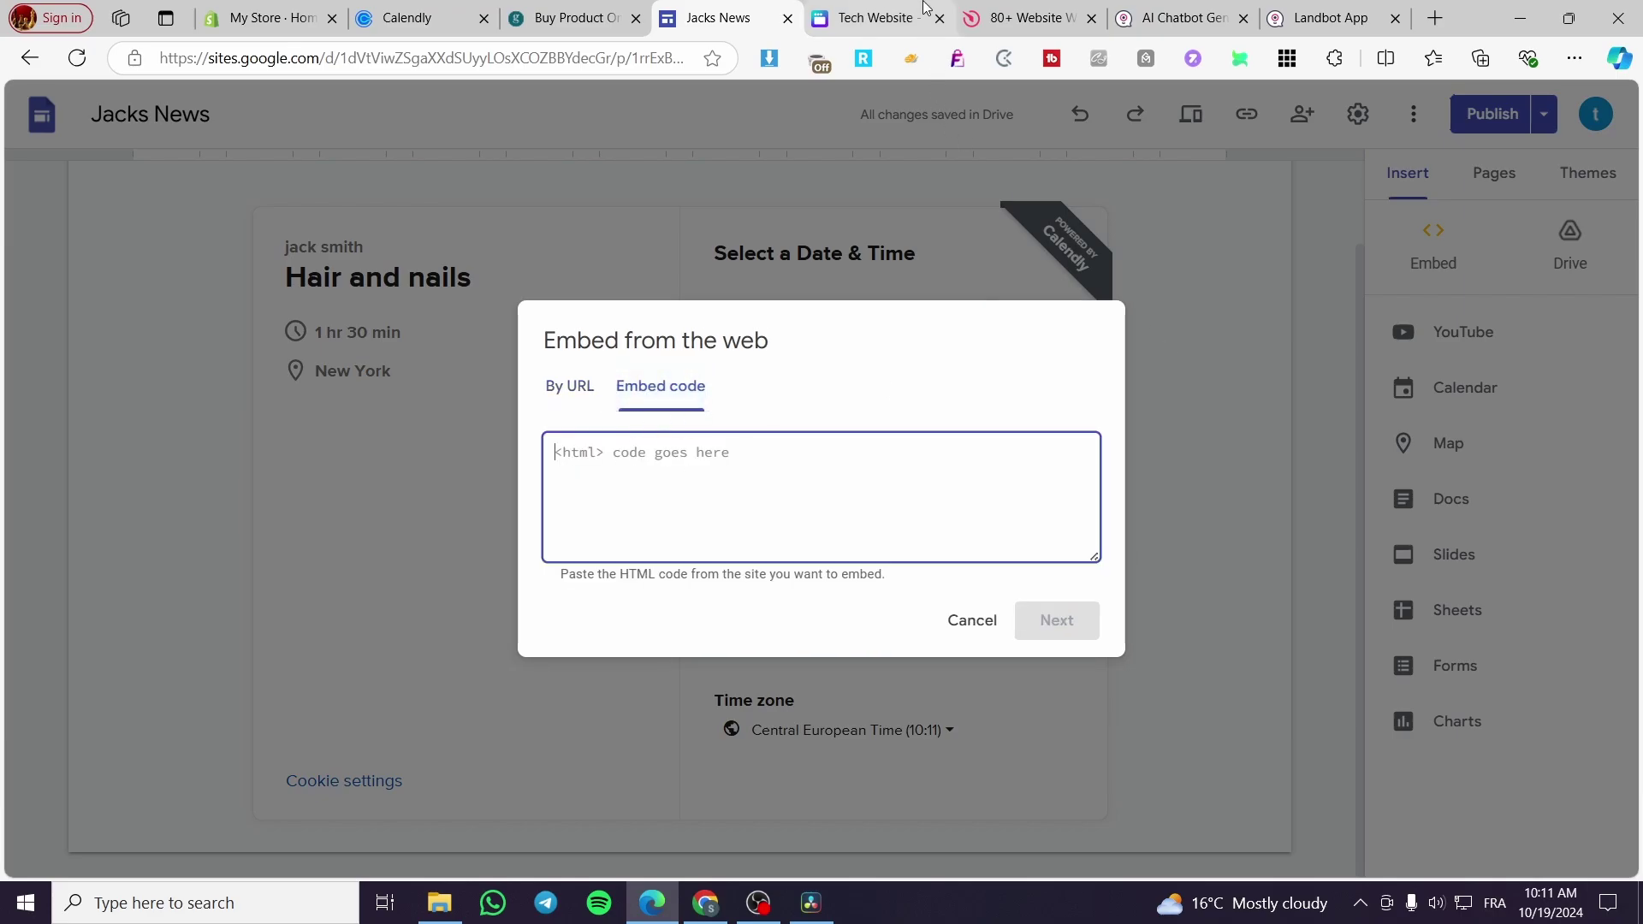
left_click(881, 19)
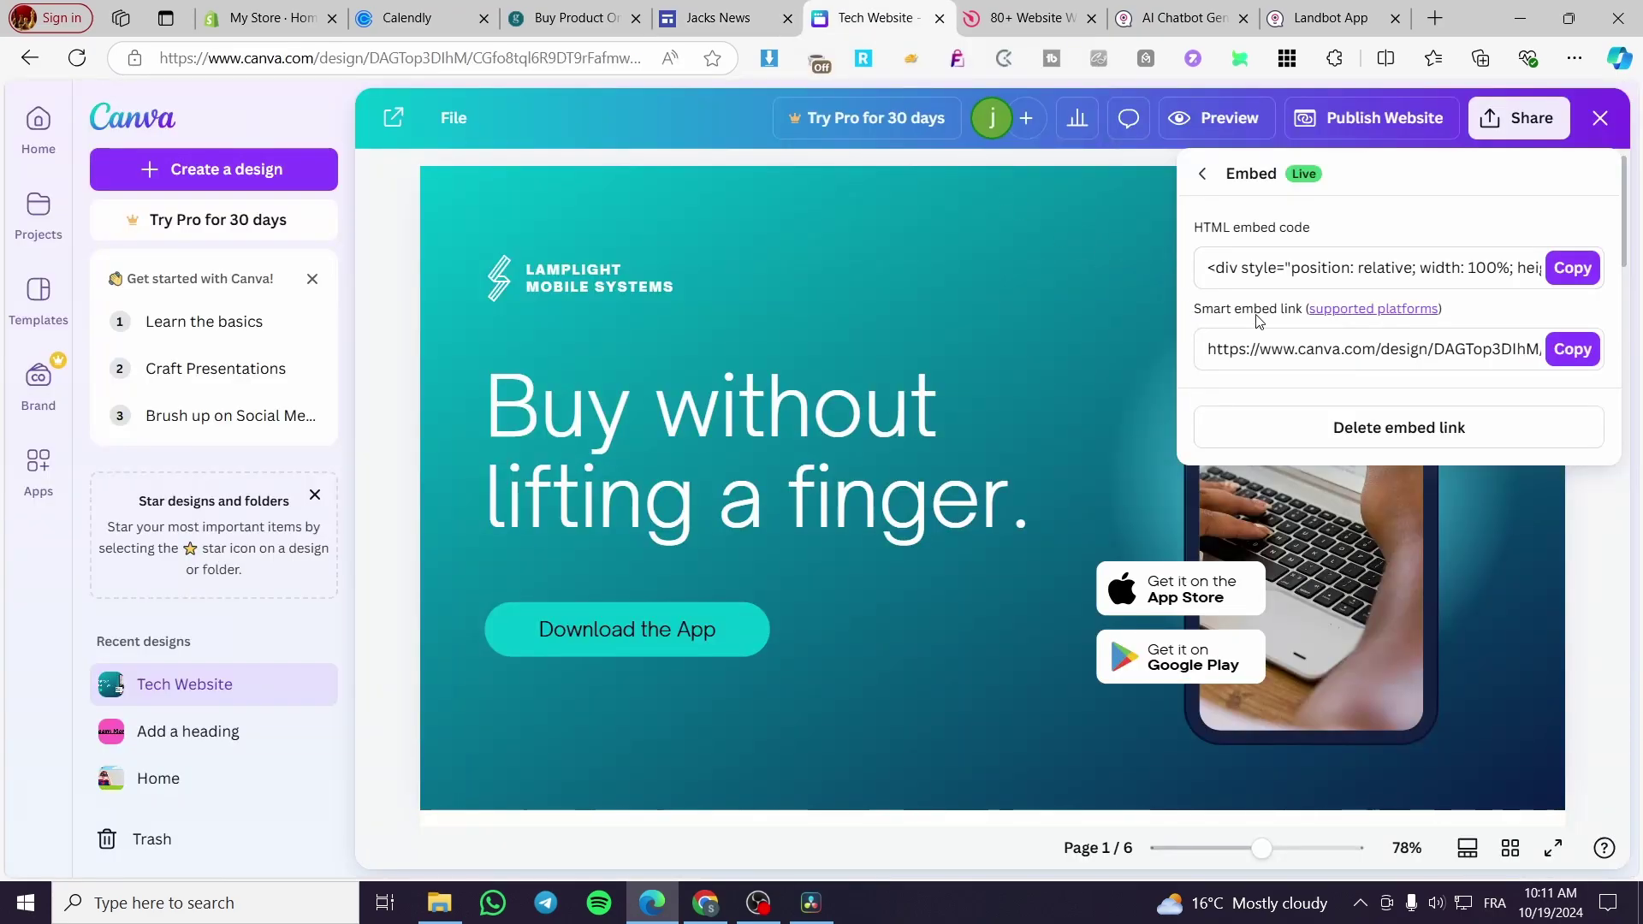
left_click(1010, 18)
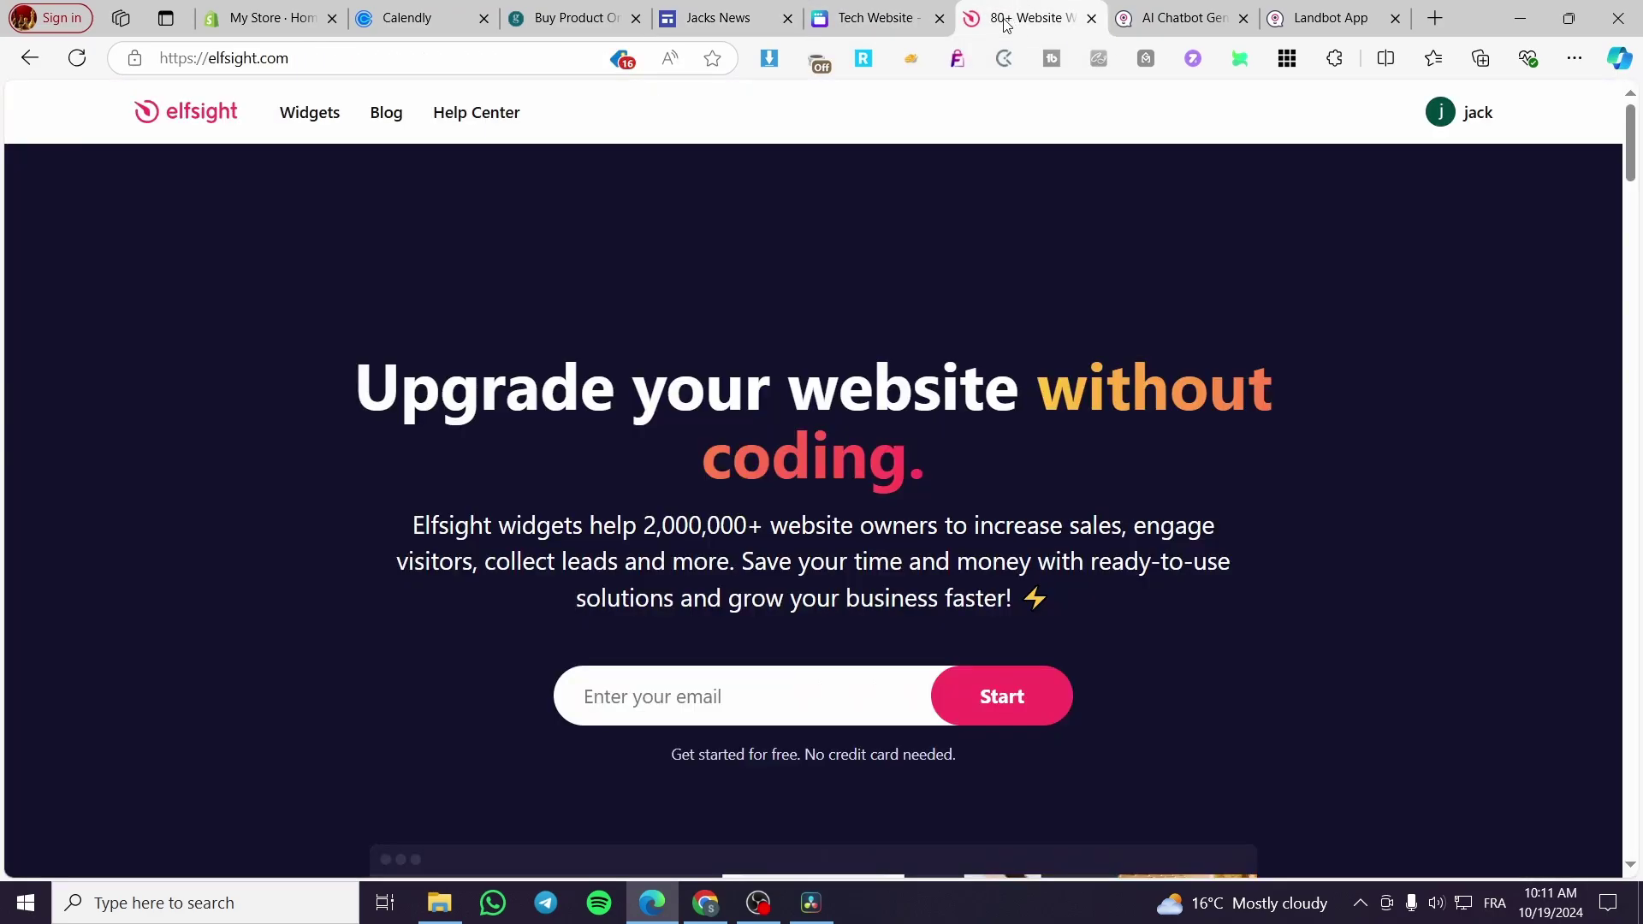
left_click(882, 18)
left_click(476, 10)
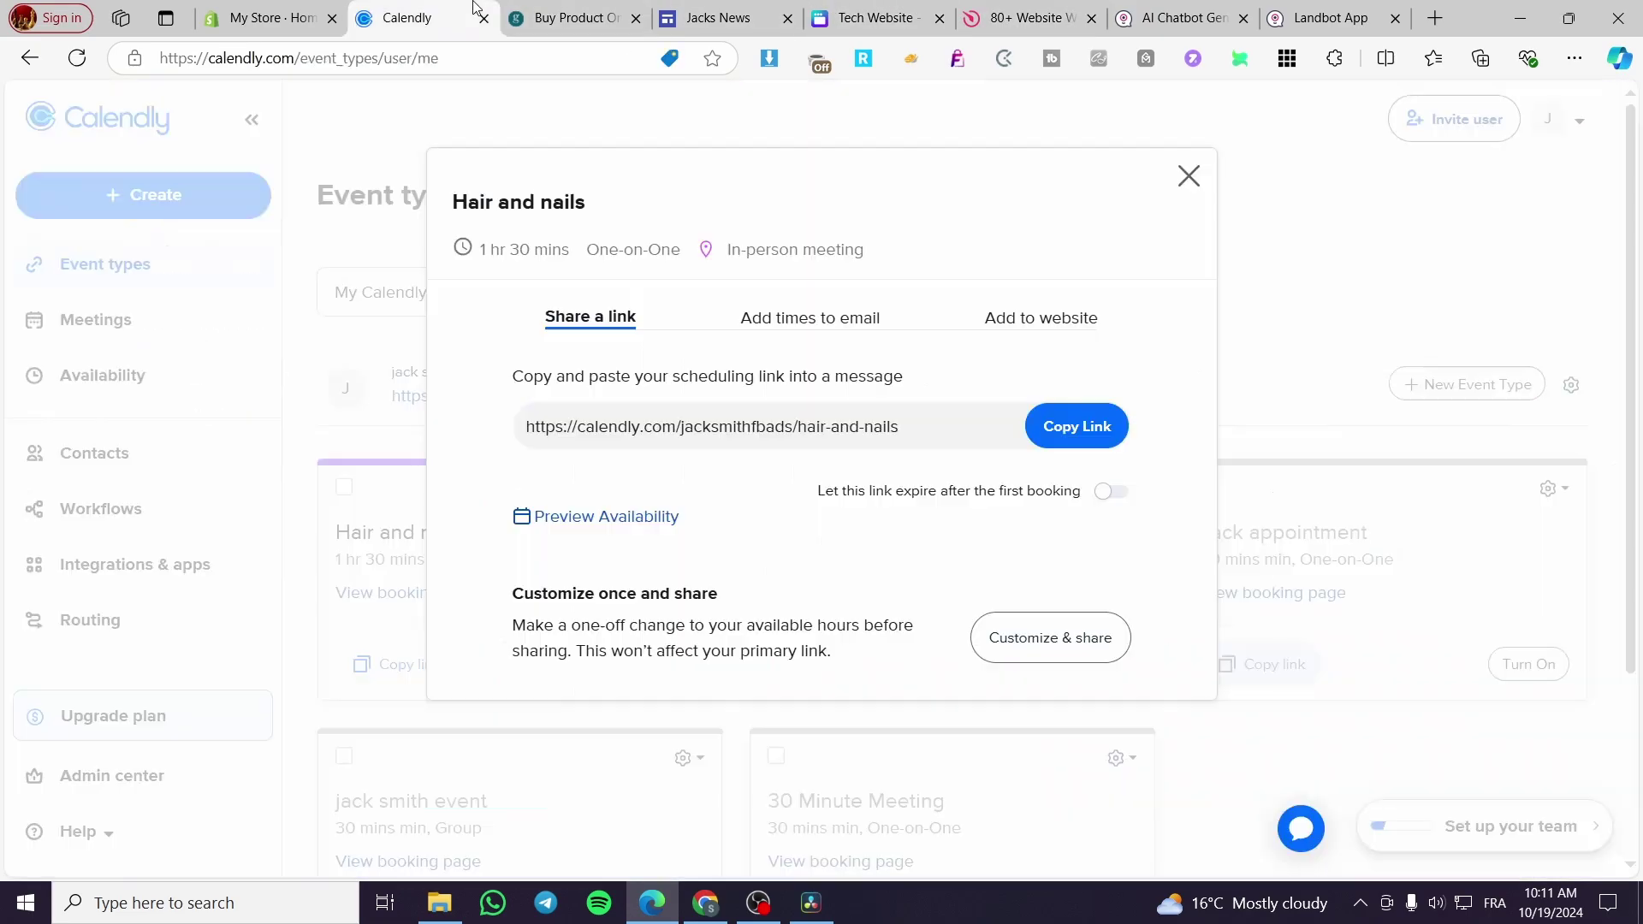
left_click(1003, 9)
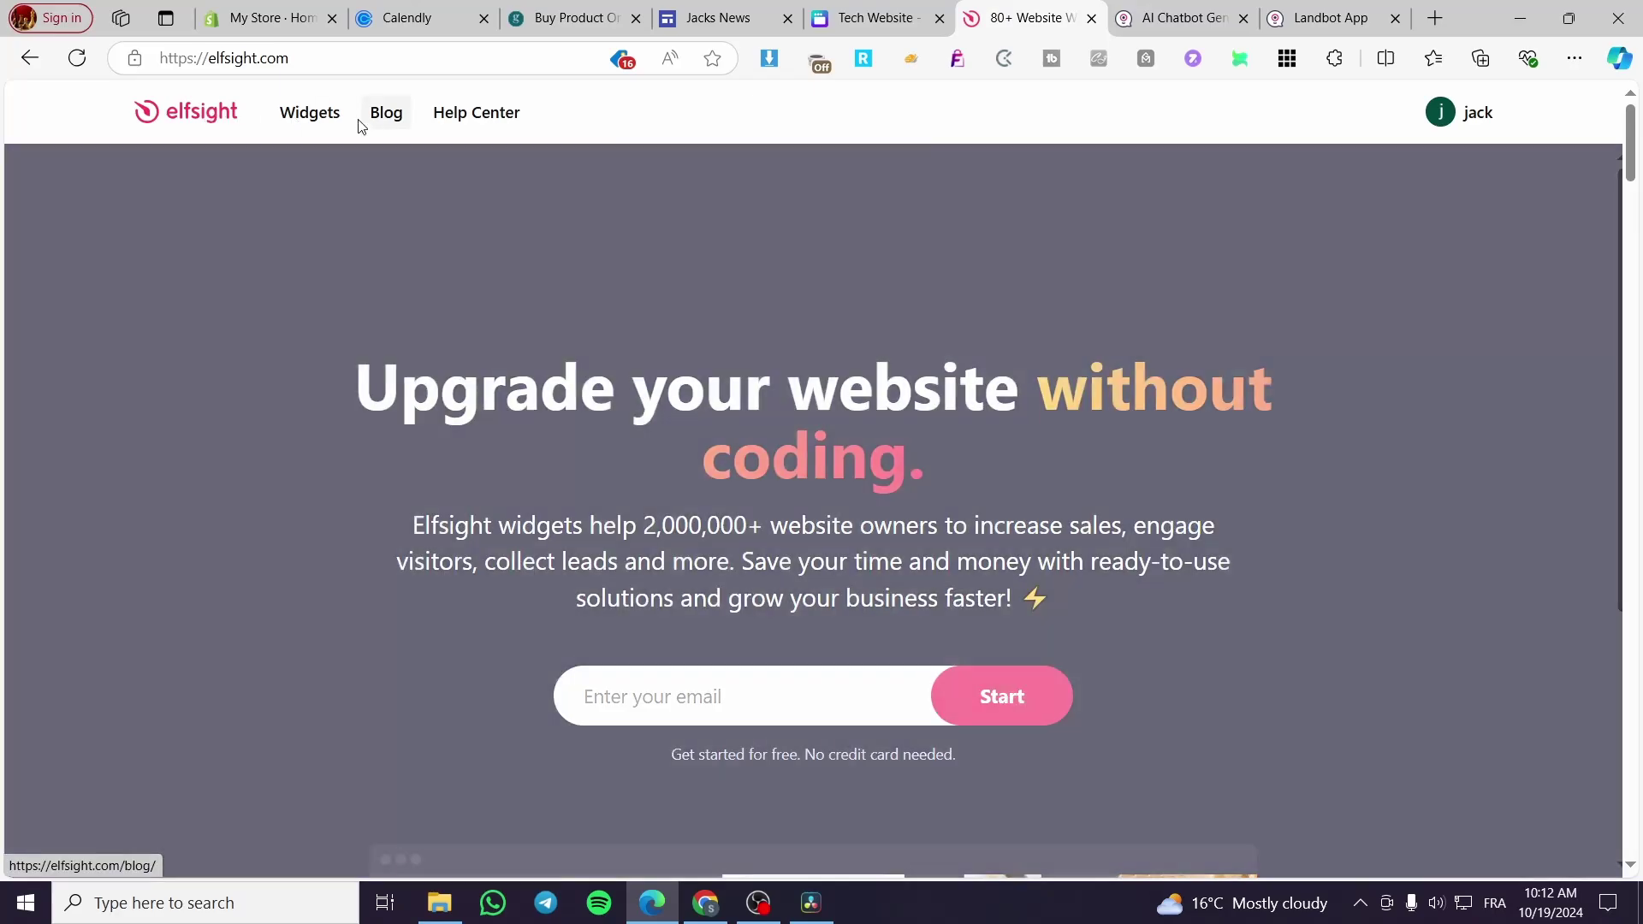
Open Elfsight's Instagram Feed page and create a free widget, reaching the Untitled Instagram Feed dashboard
mouse_move(322, 126)
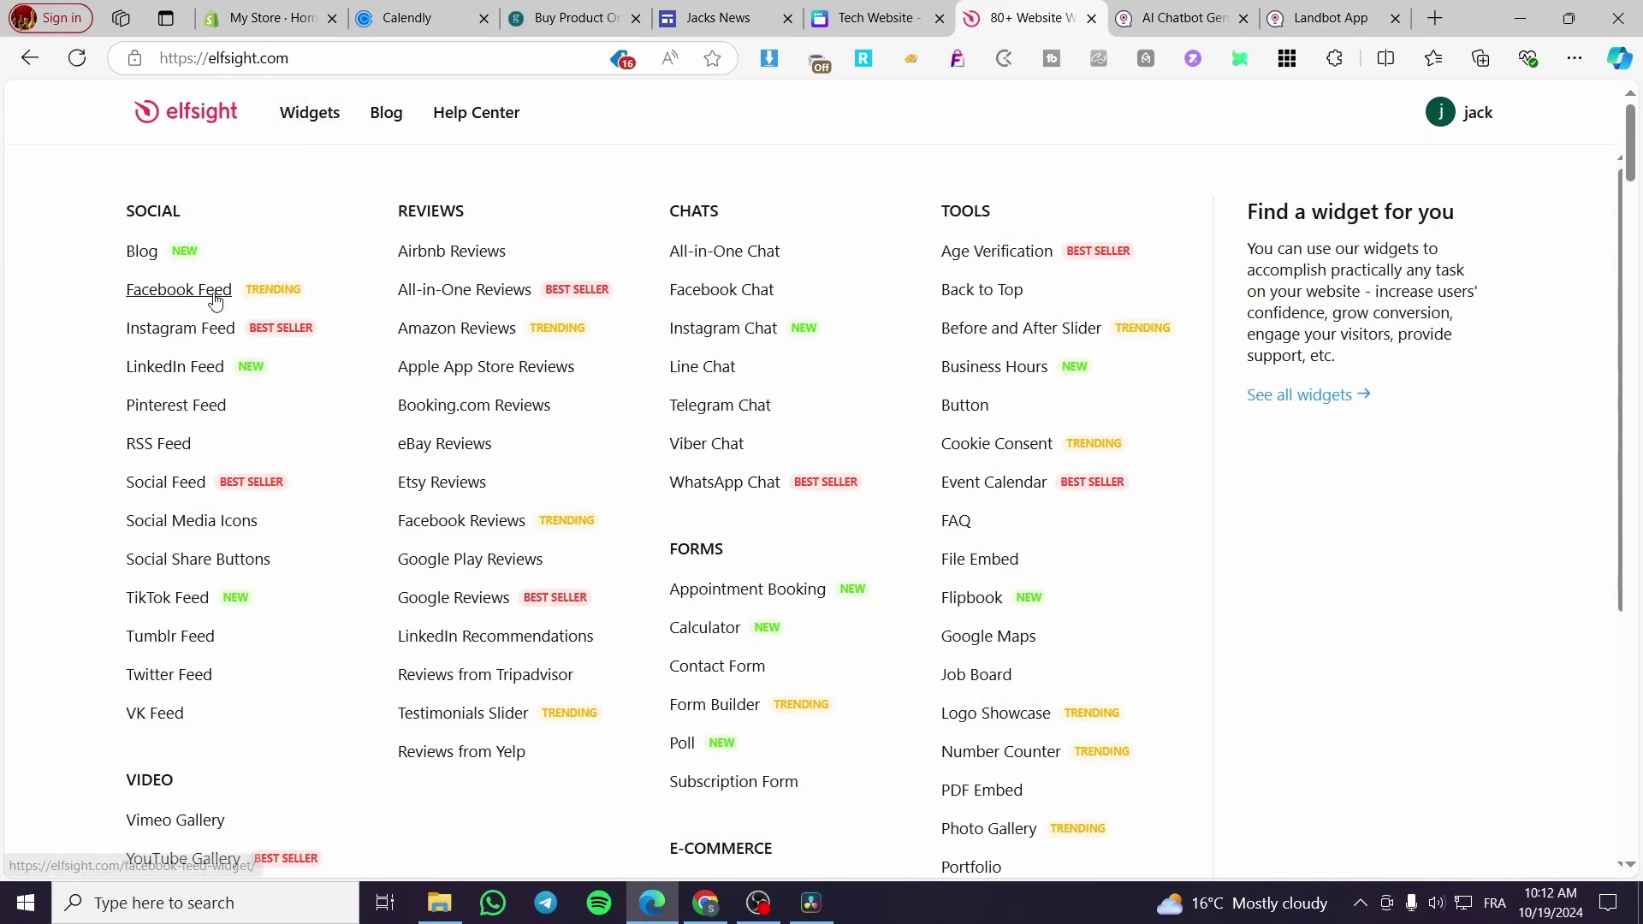
left_click(167, 342)
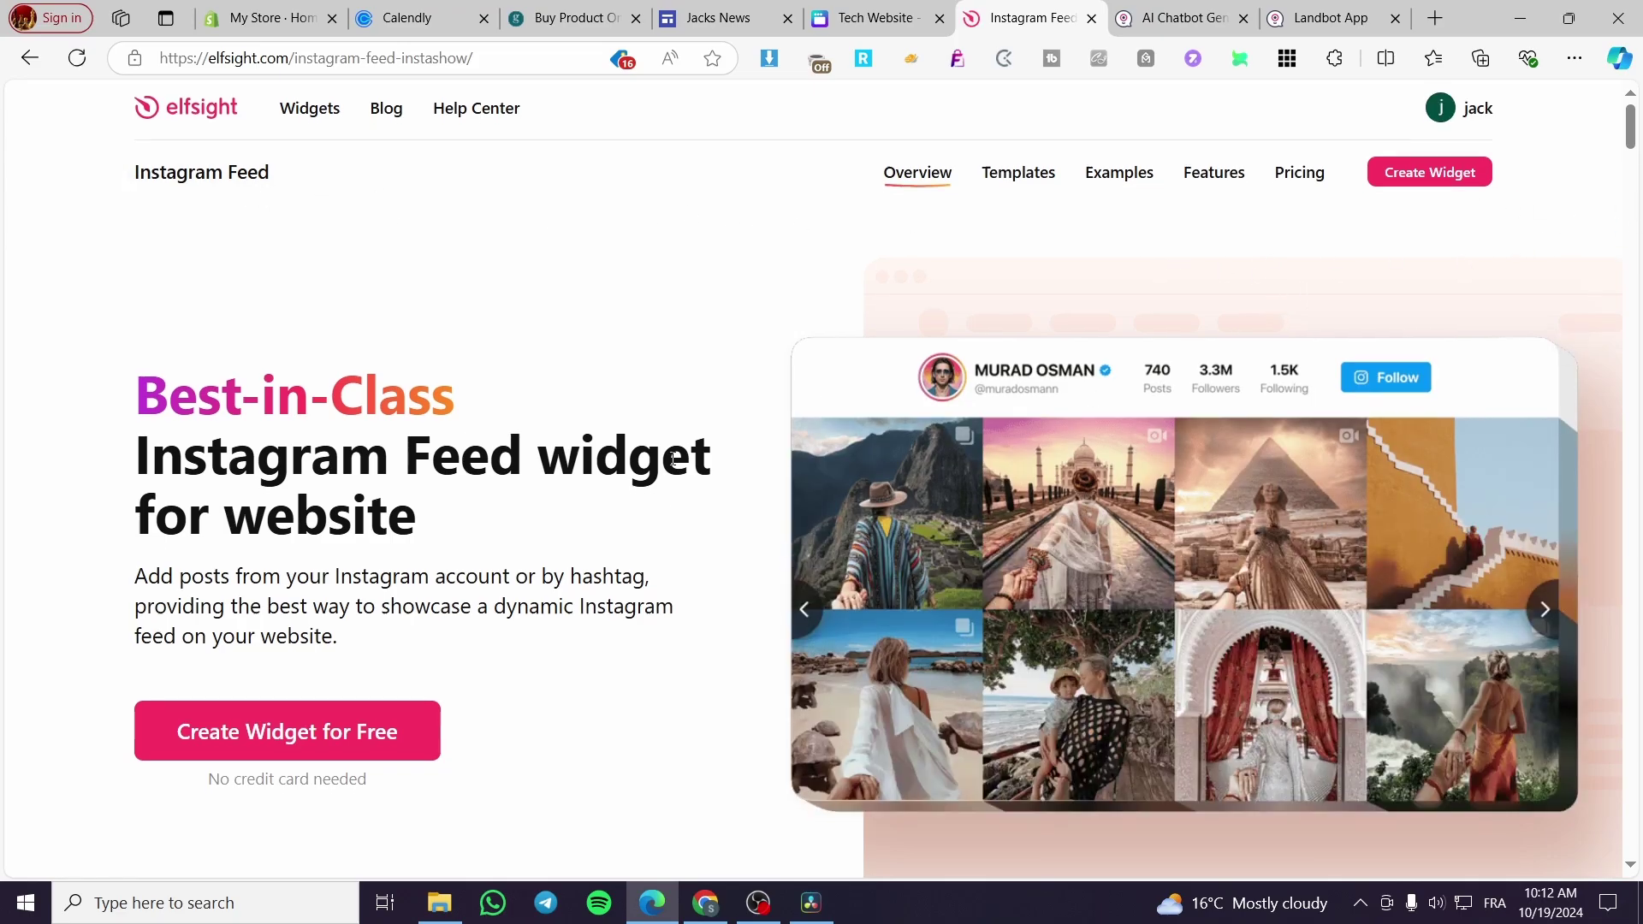
scroll(263, 364, "down", 5)
scroll(248, 342, "up", 1)
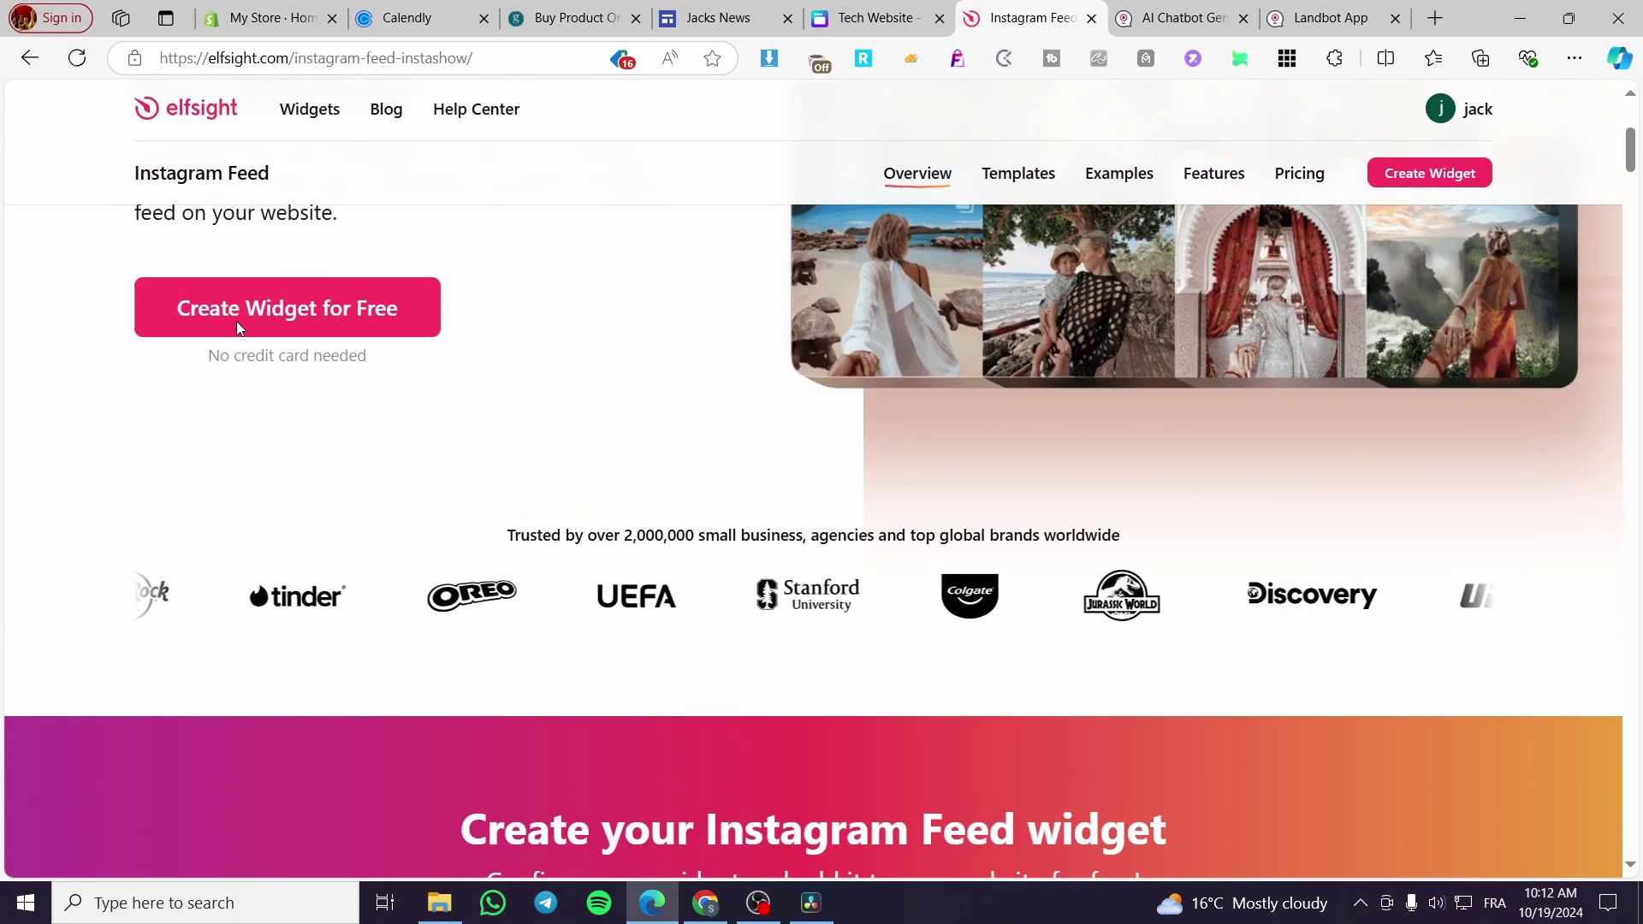
left_click(282, 323)
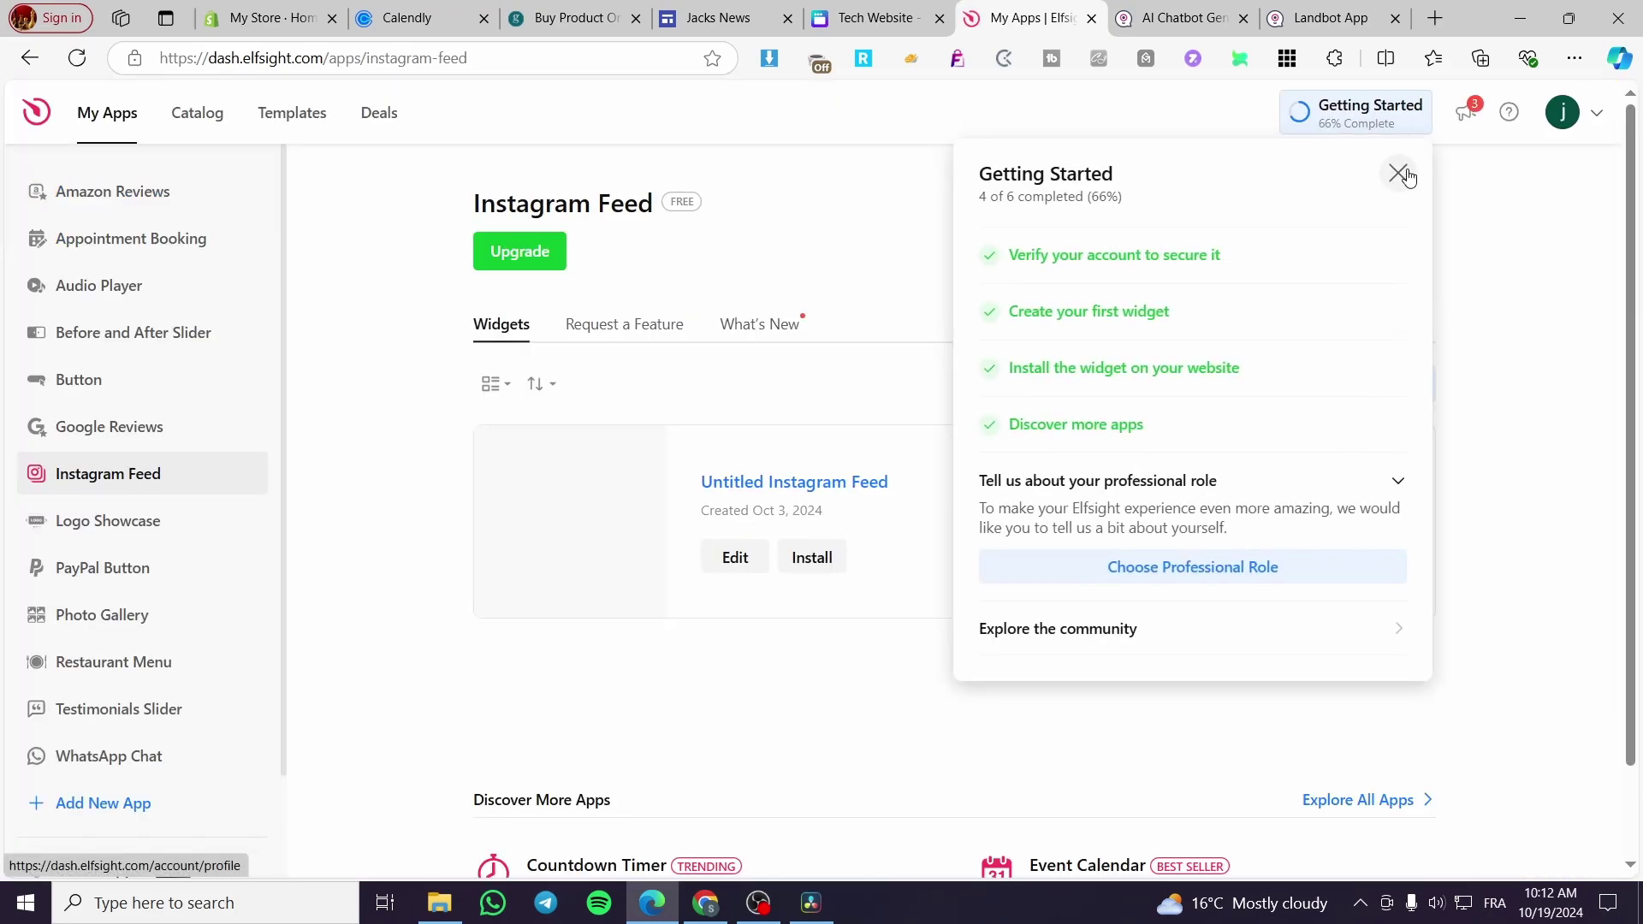
Open the Untitled Instagram Feed for editing and add a Hashtag source for #iphone16
left_click(1412, 173)
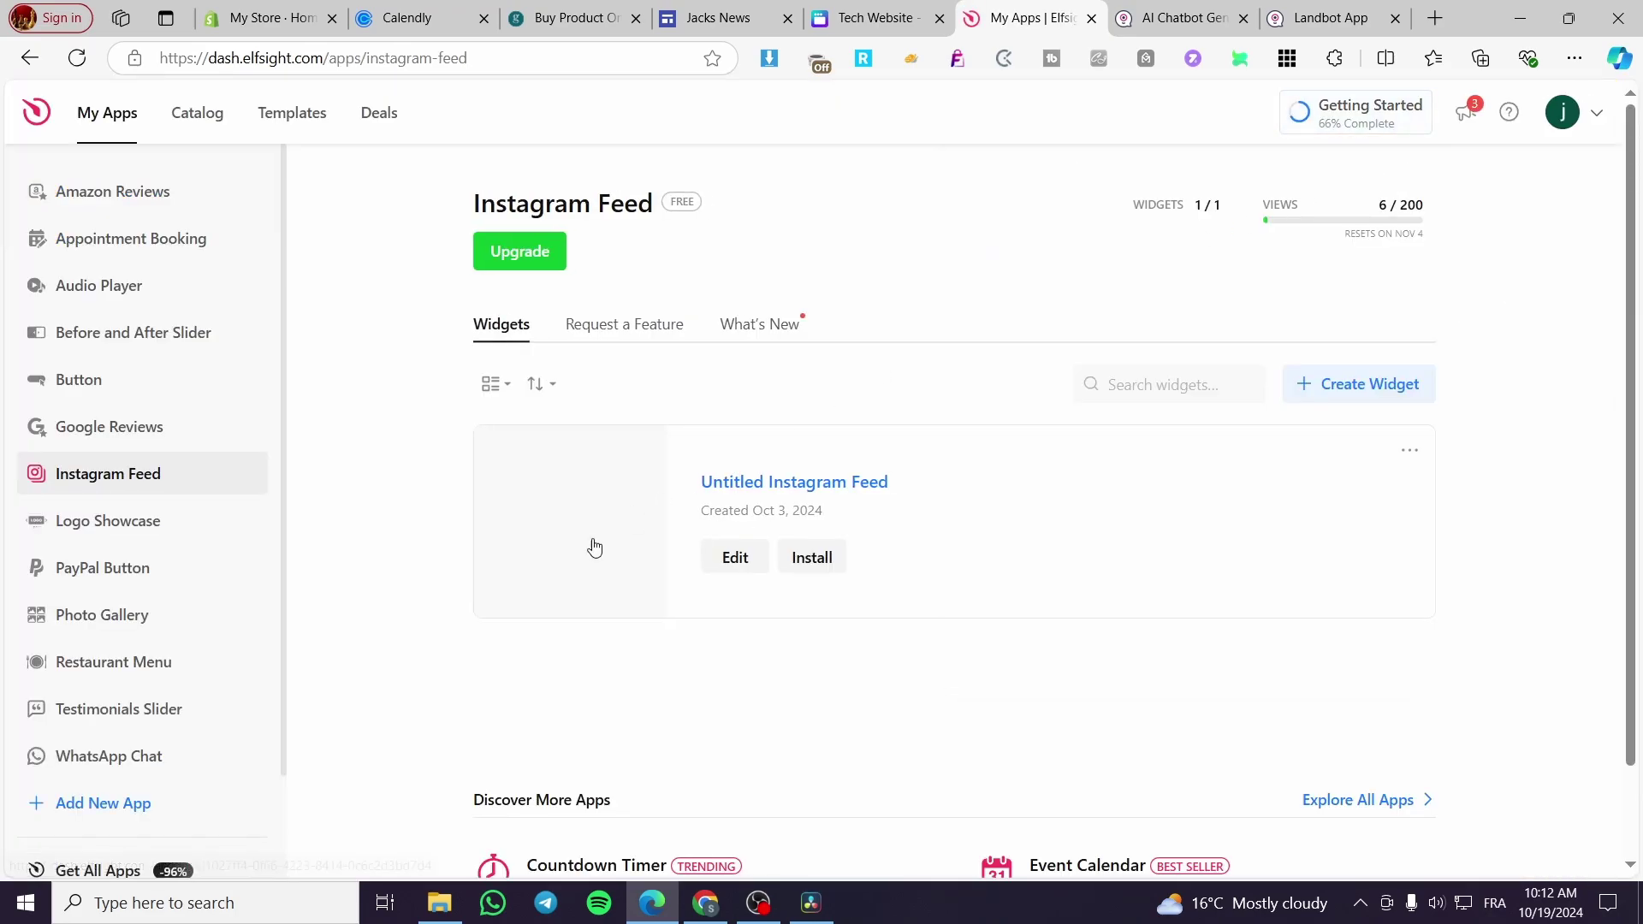
left_click(737, 562)
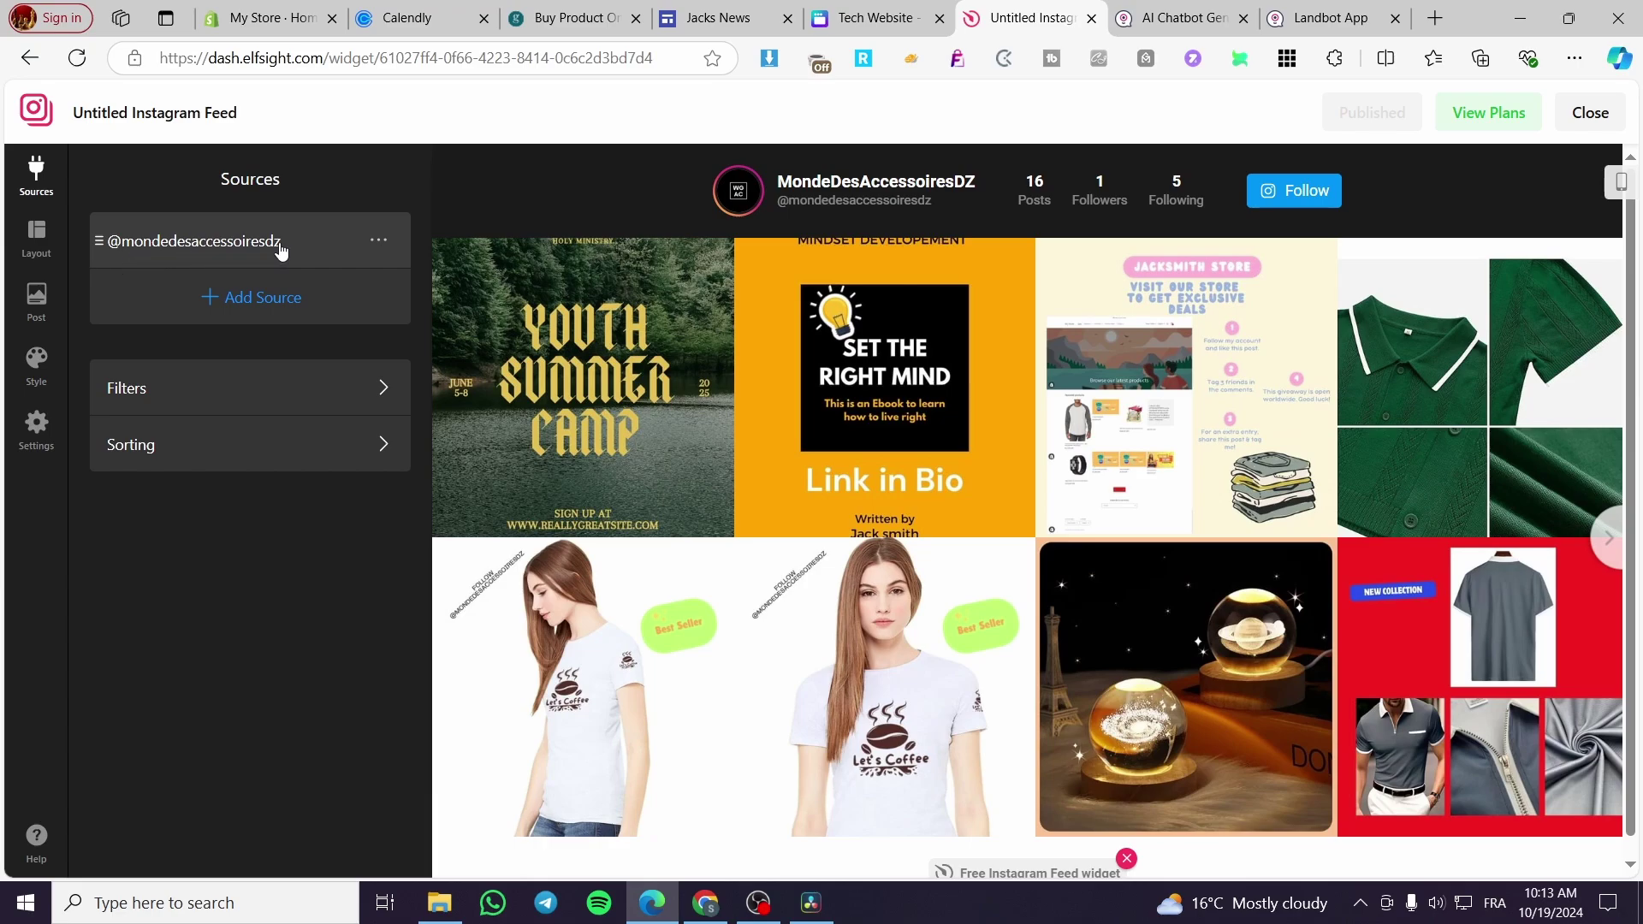
left_click(258, 297)
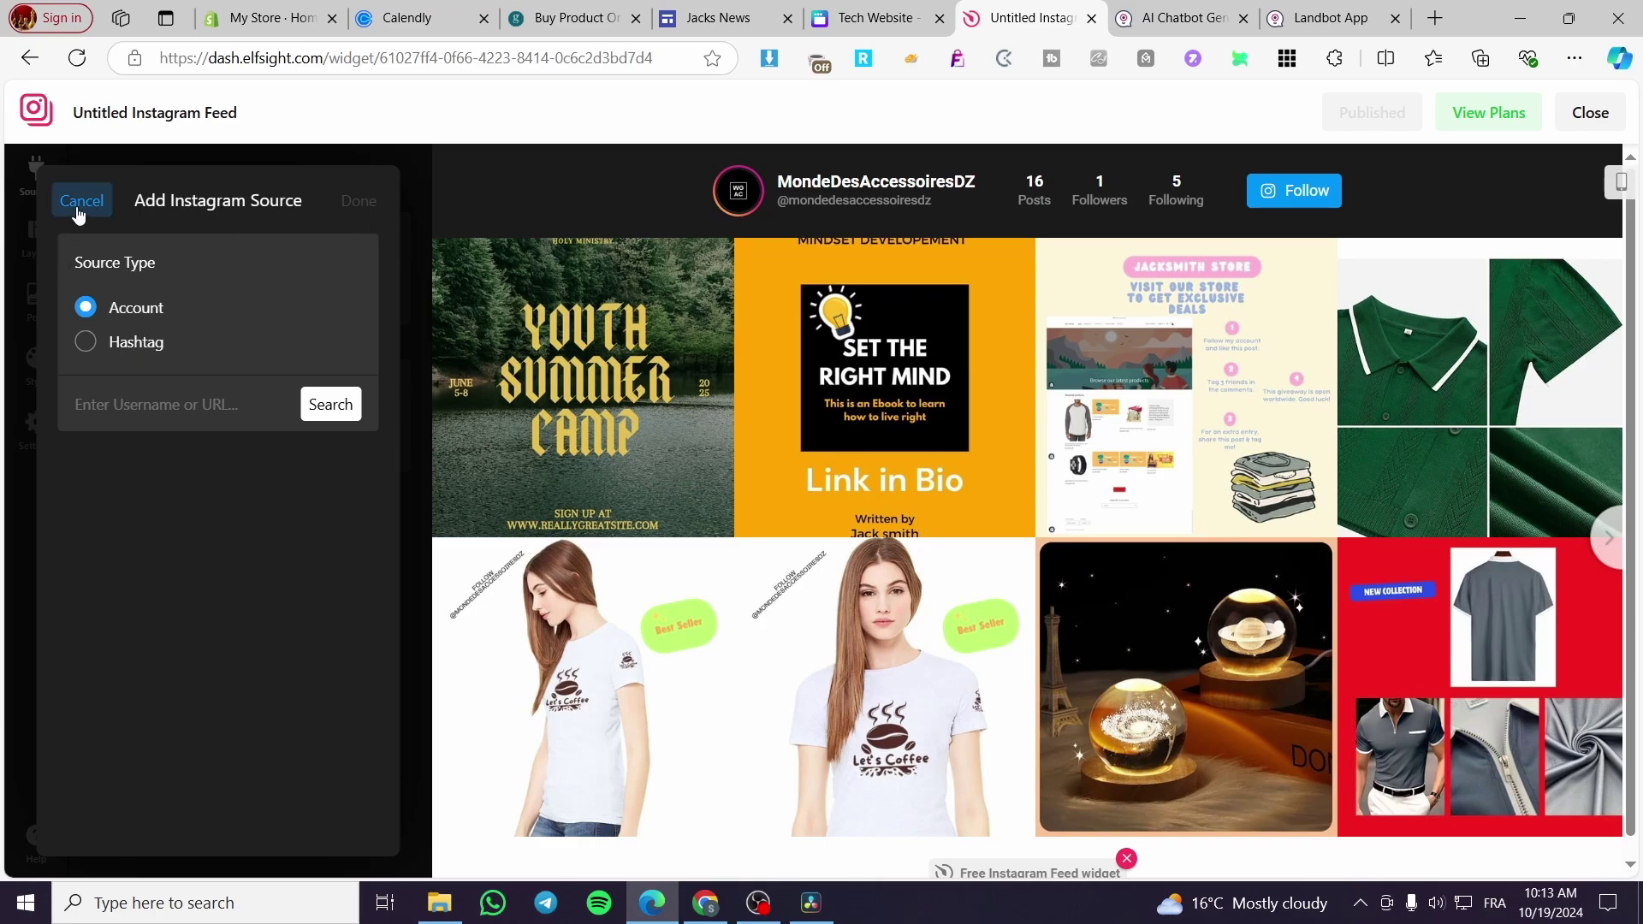
left_click(116, 358)
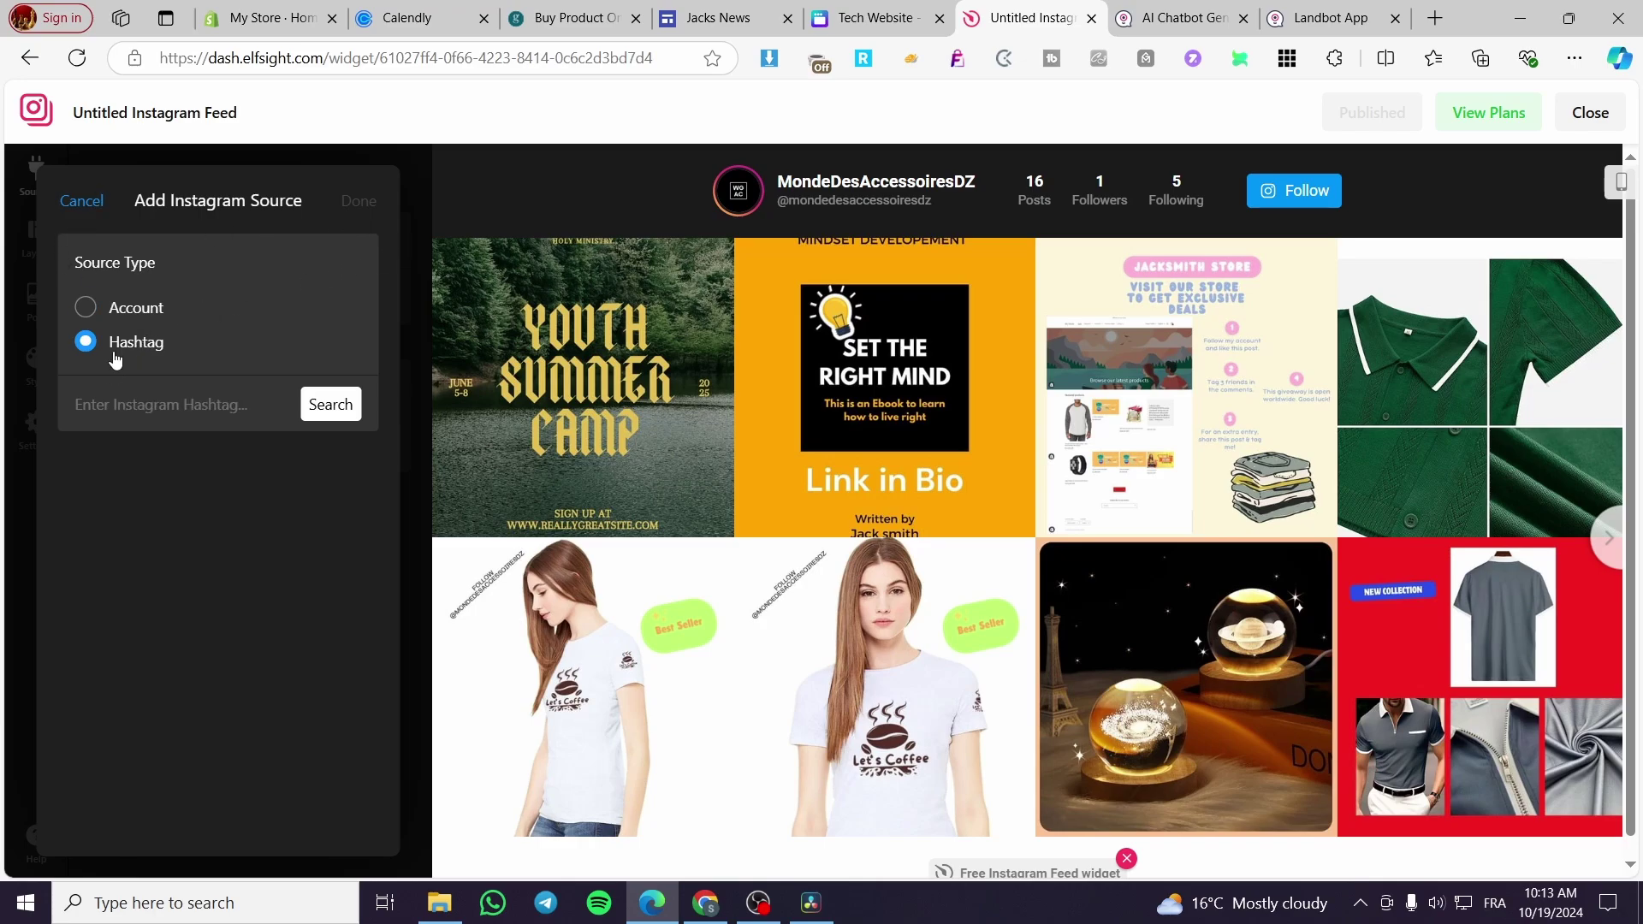
left_click(168, 412)
type("#iphone16")
left_click(336, 391)
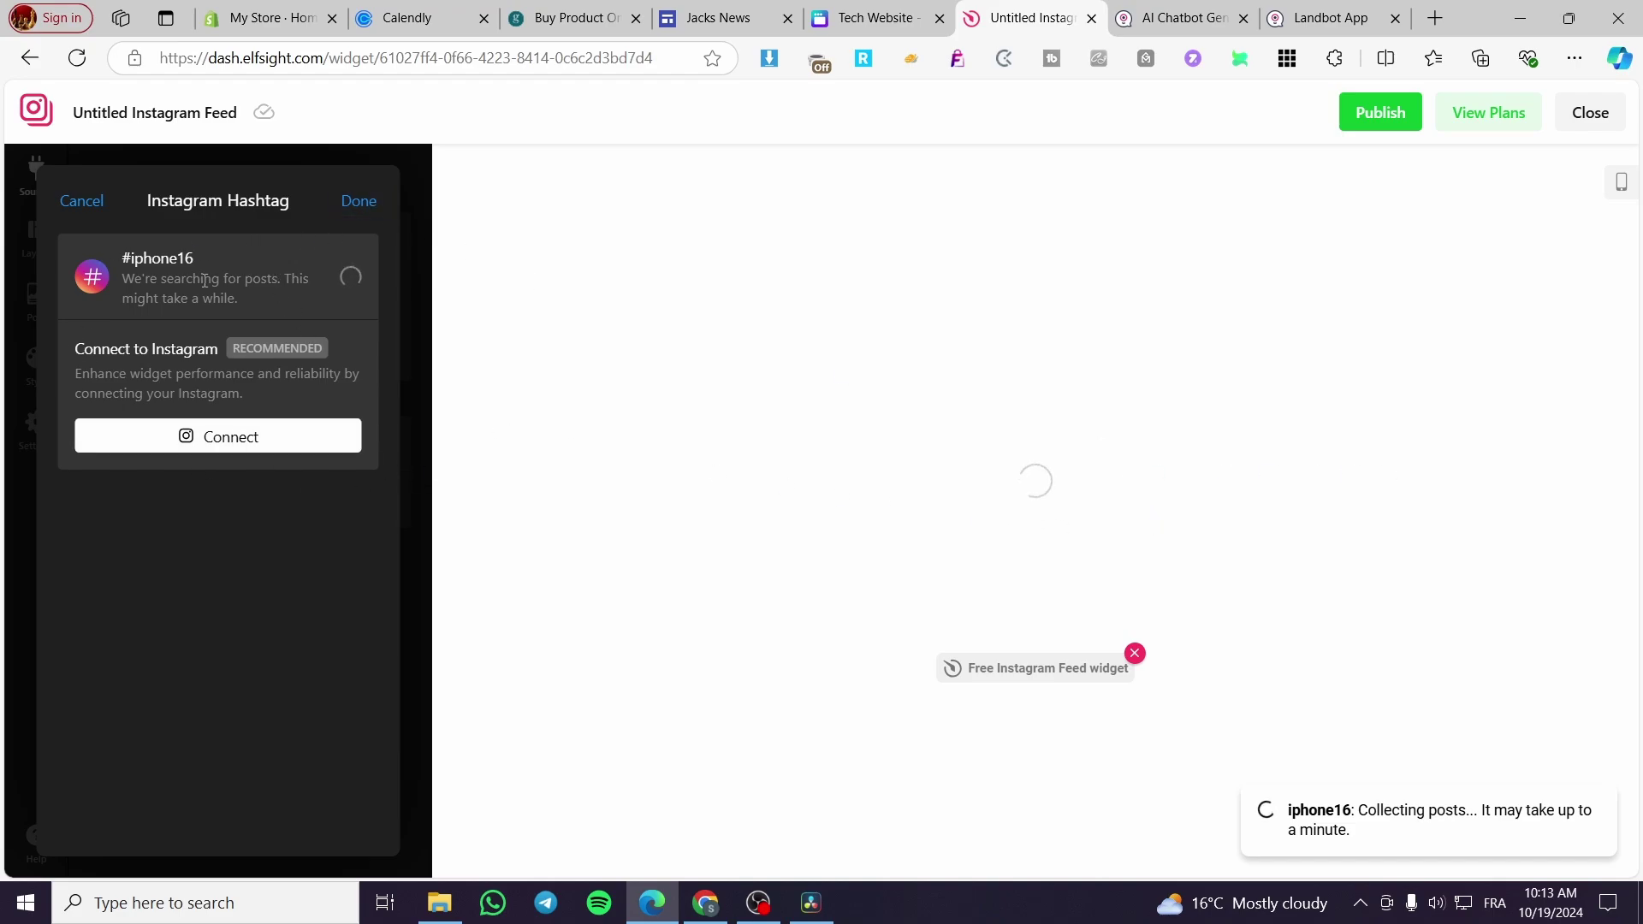
left_click(357, 201)
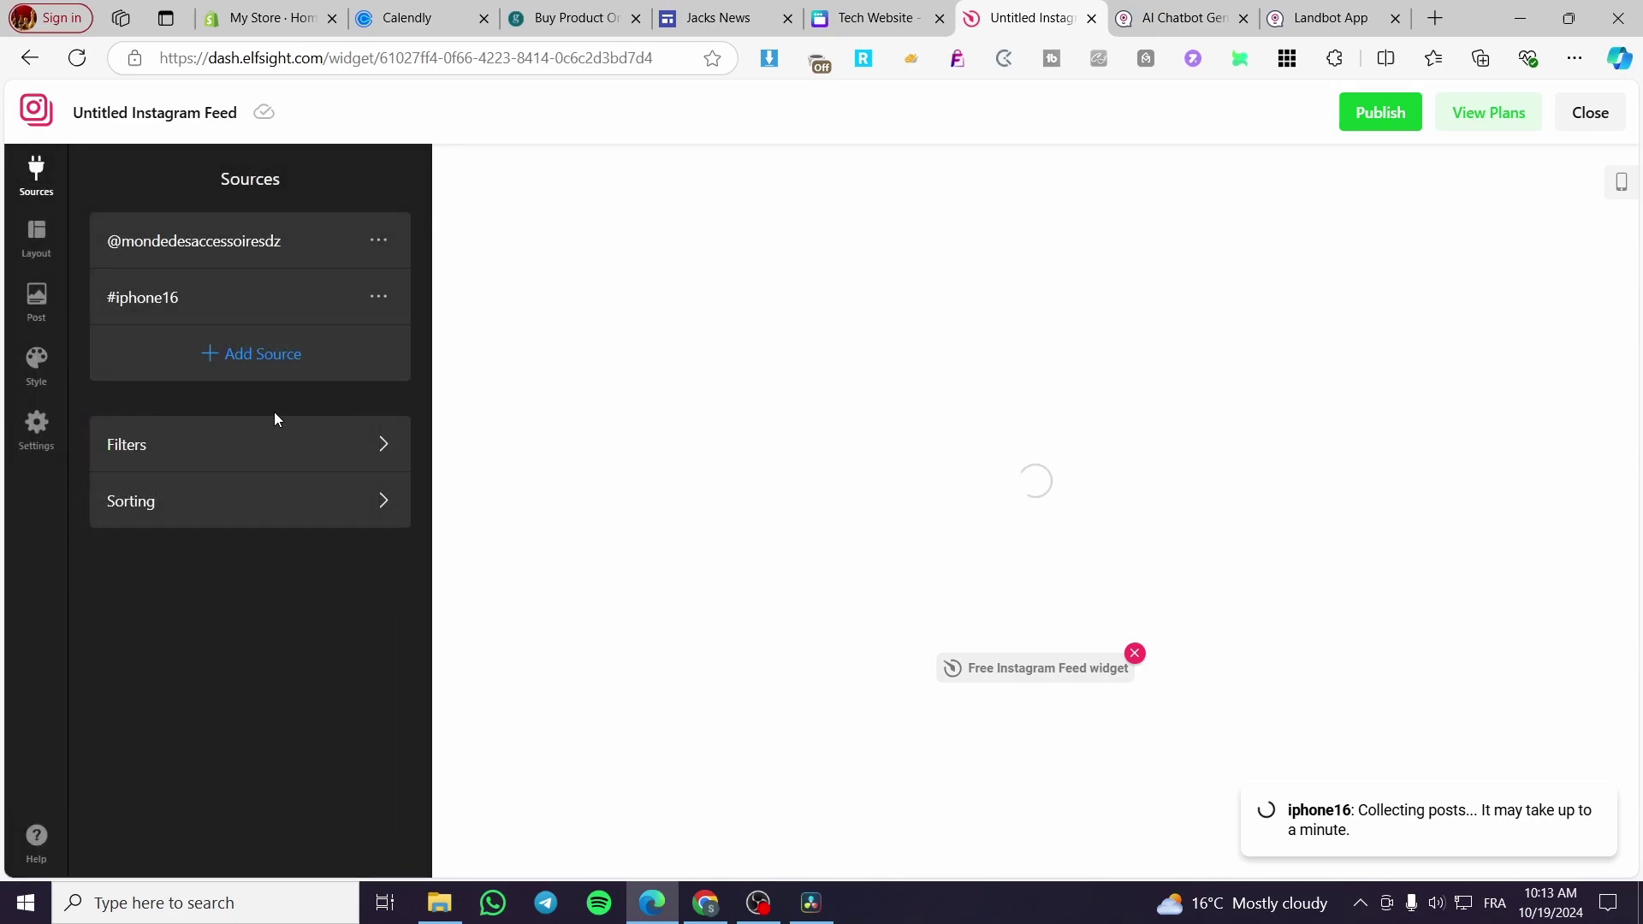
Keep the feed layout as Slider after trying Grid
left_click(36, 240)
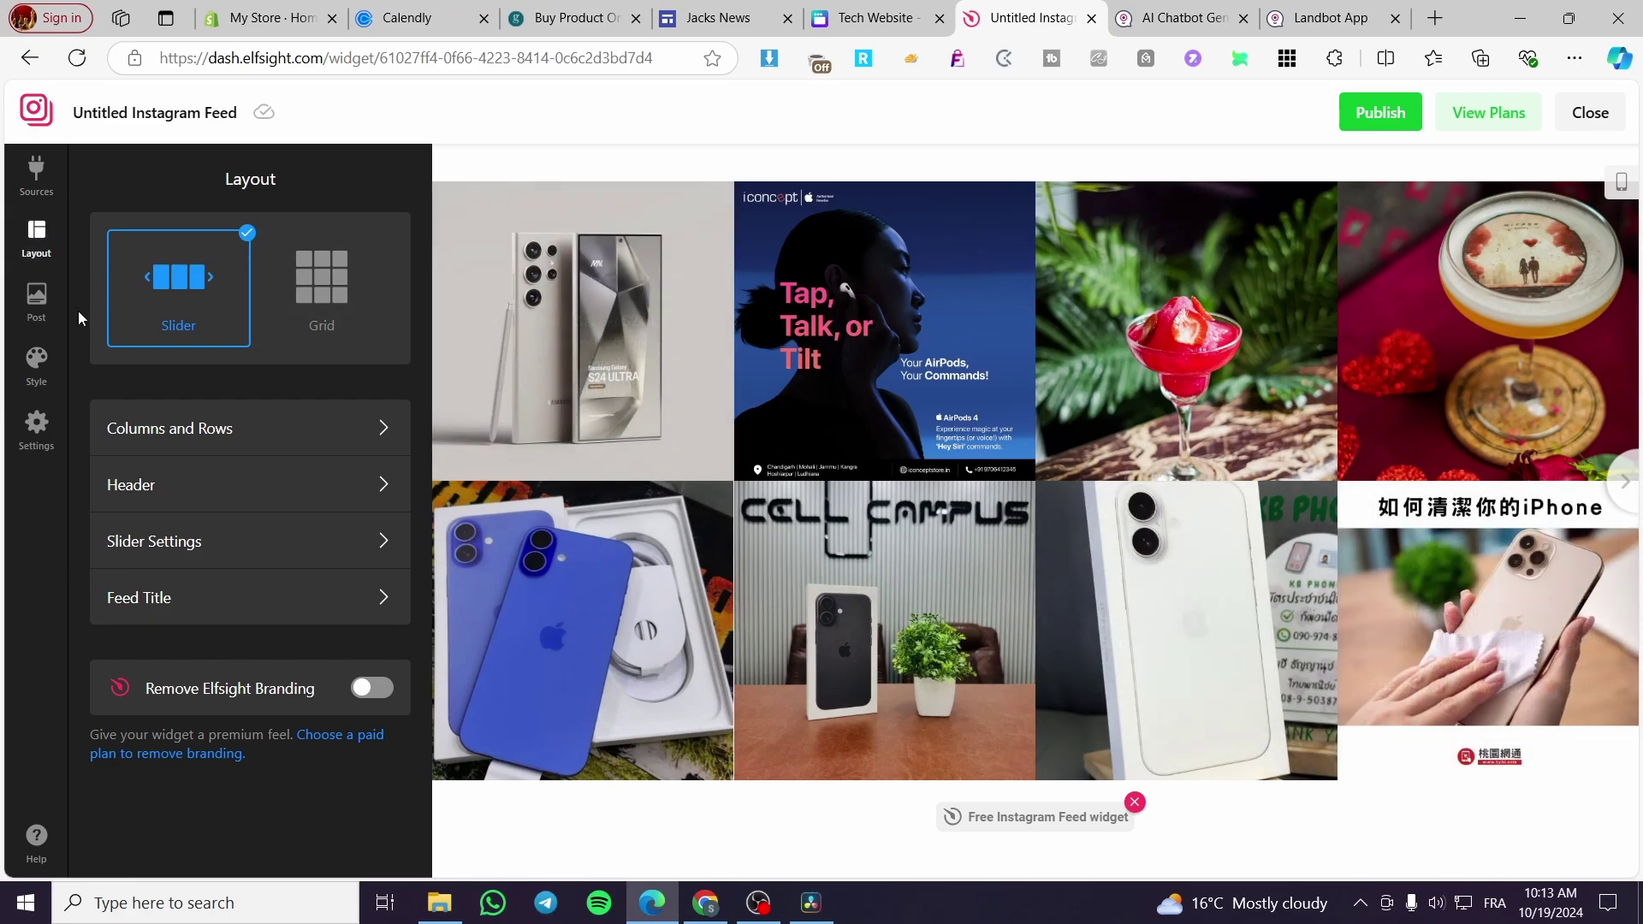
left_click(351, 282)
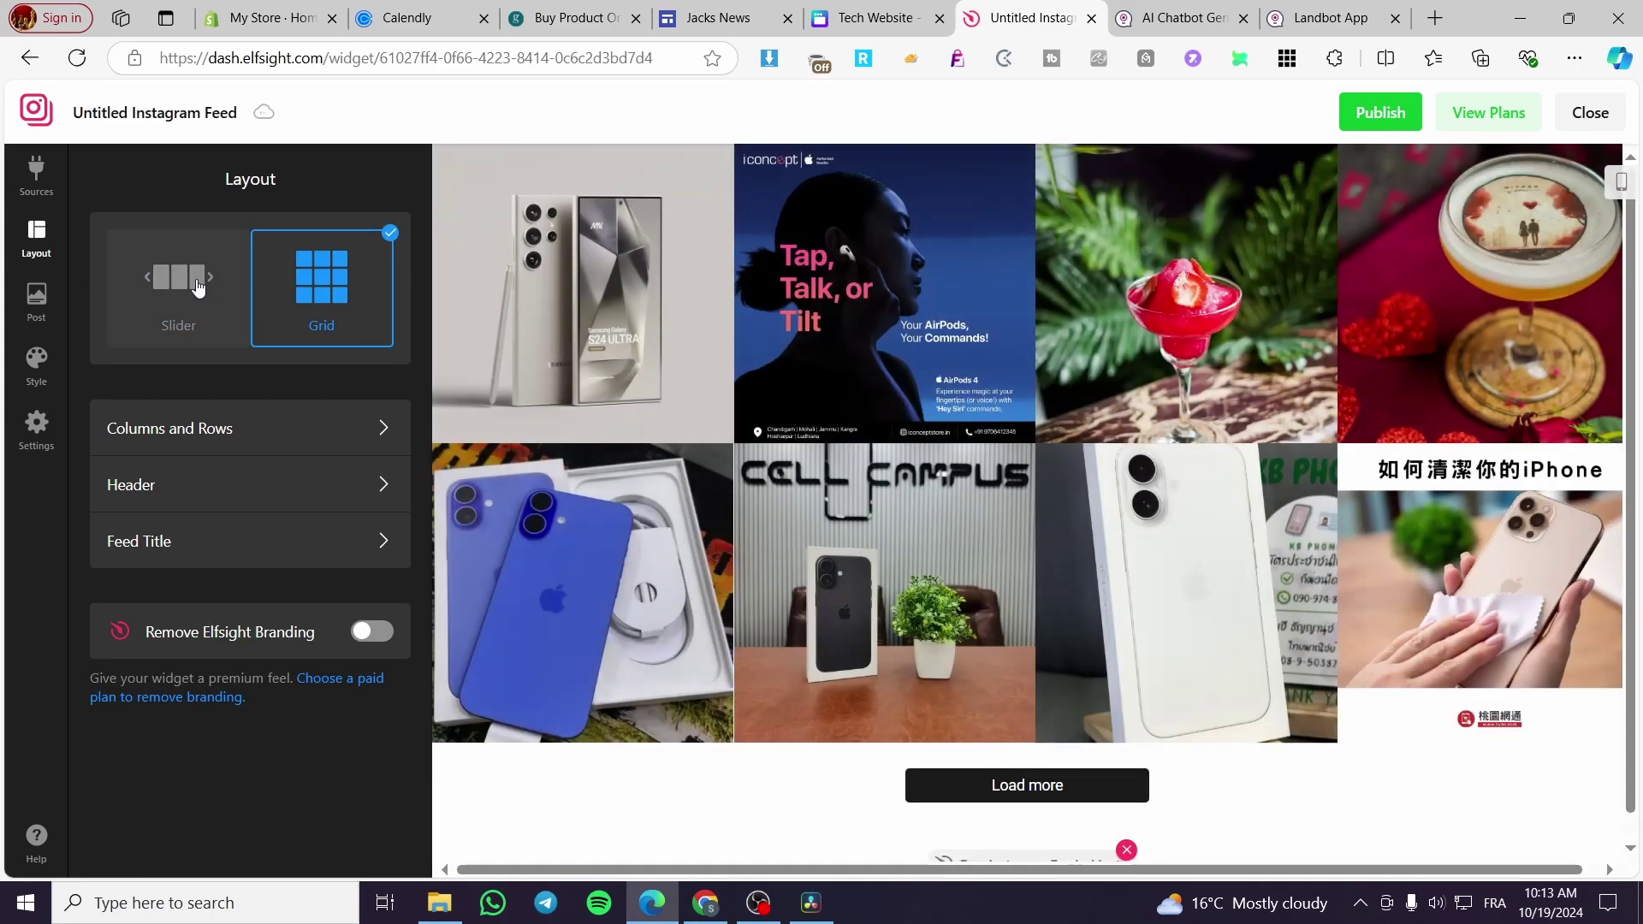
left_click(197, 287)
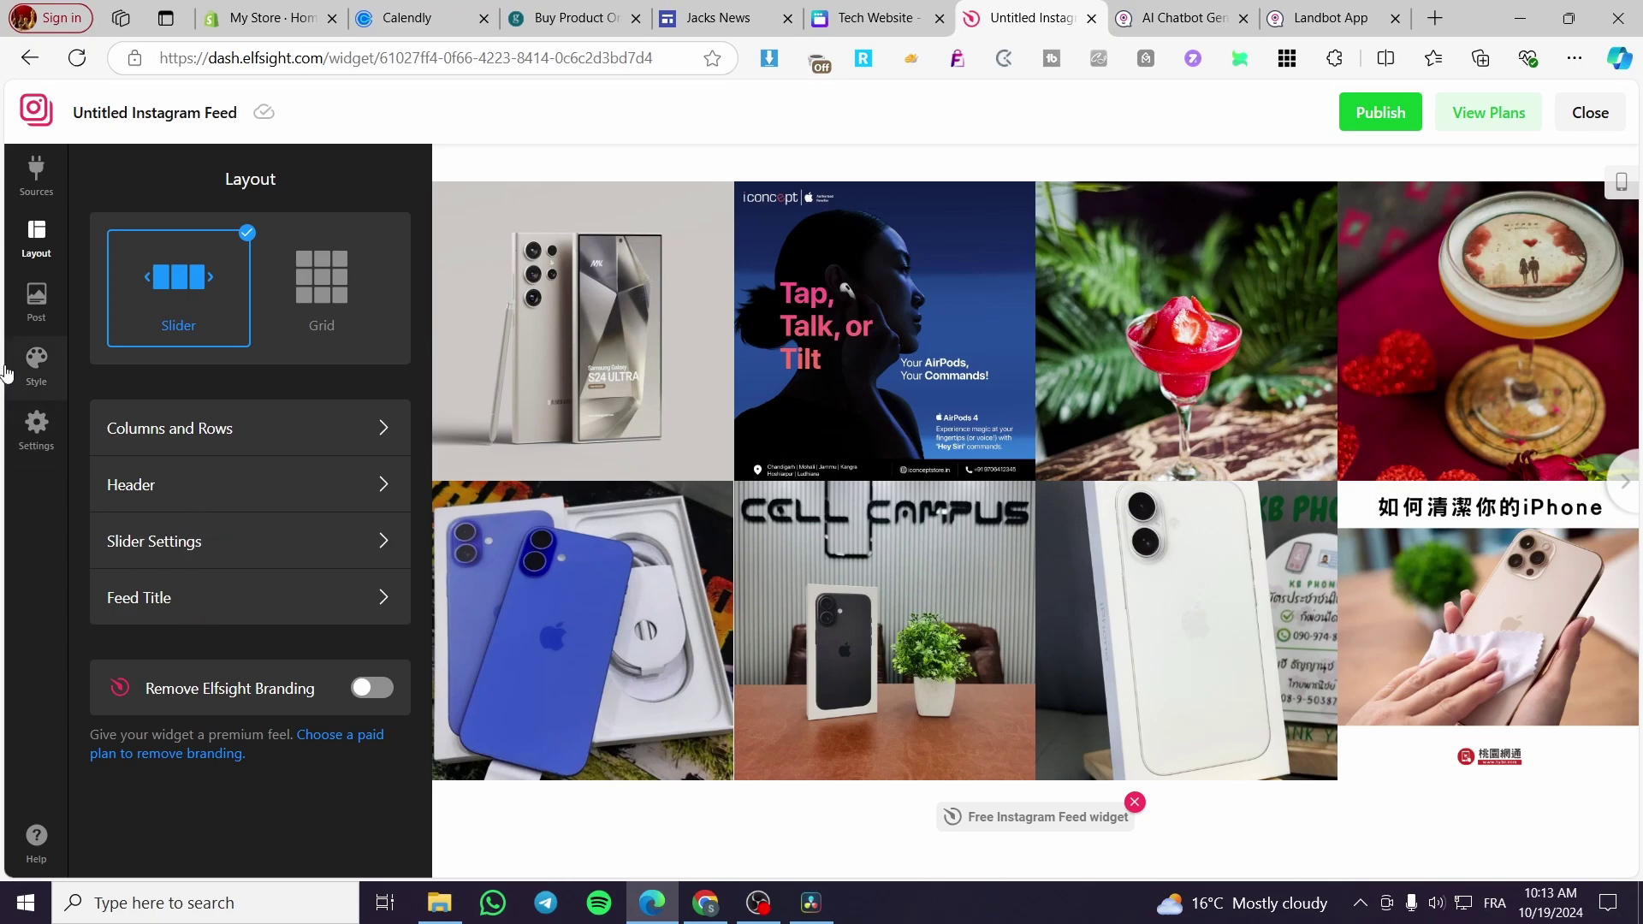
Switch the post style to the card showing user, date, likes, comments, share and text
left_click(47, 310)
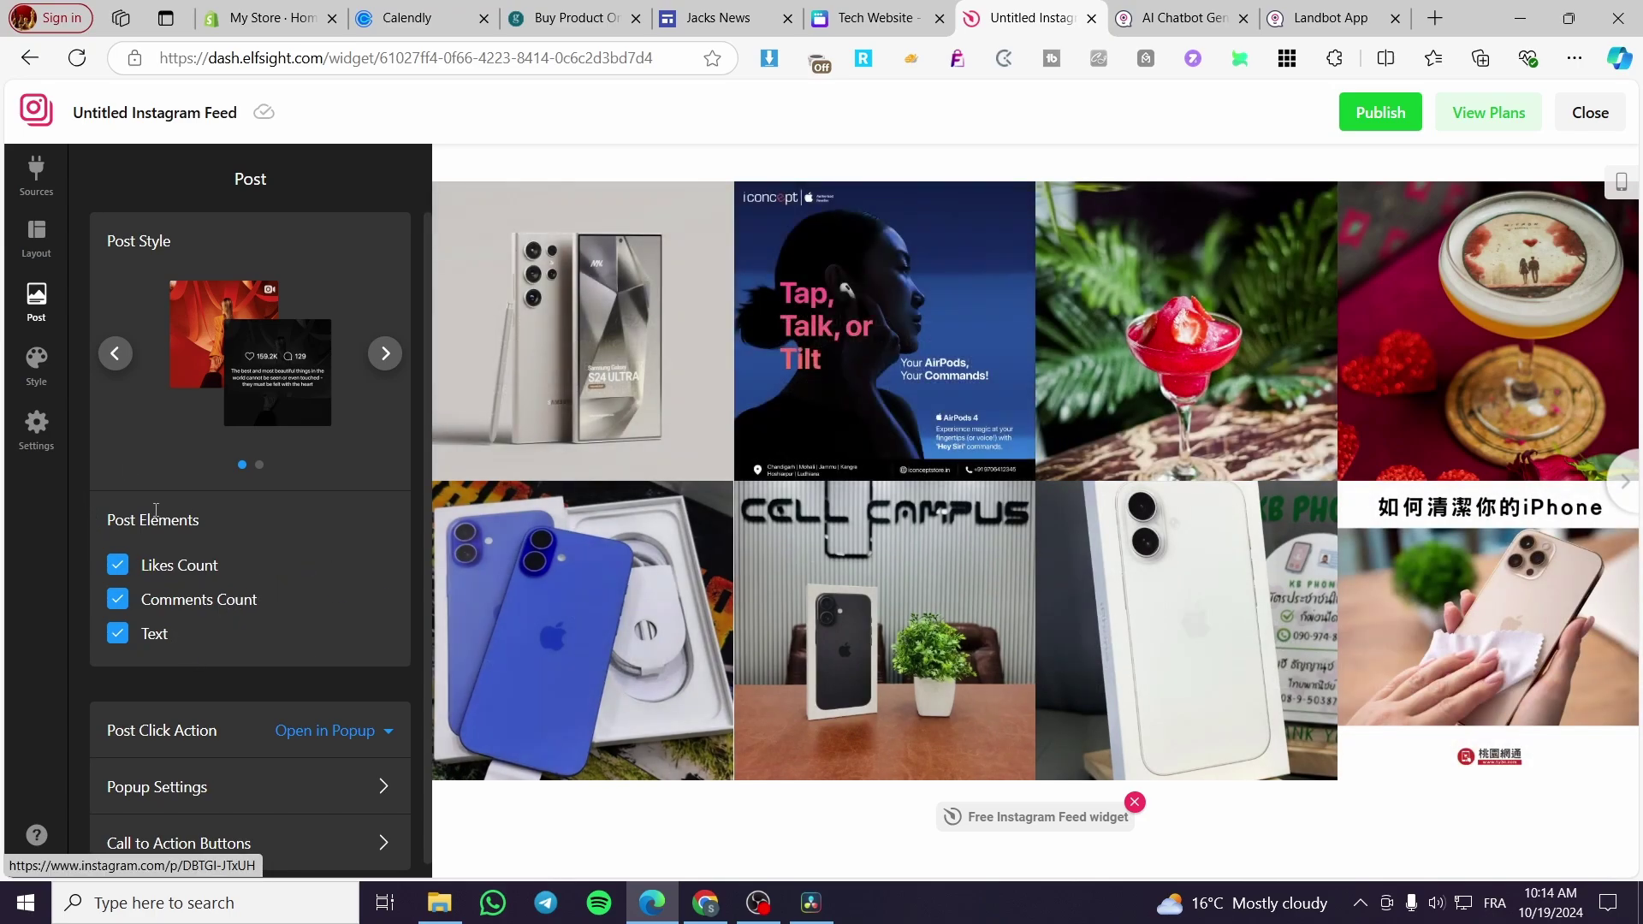
left_click(385, 354)
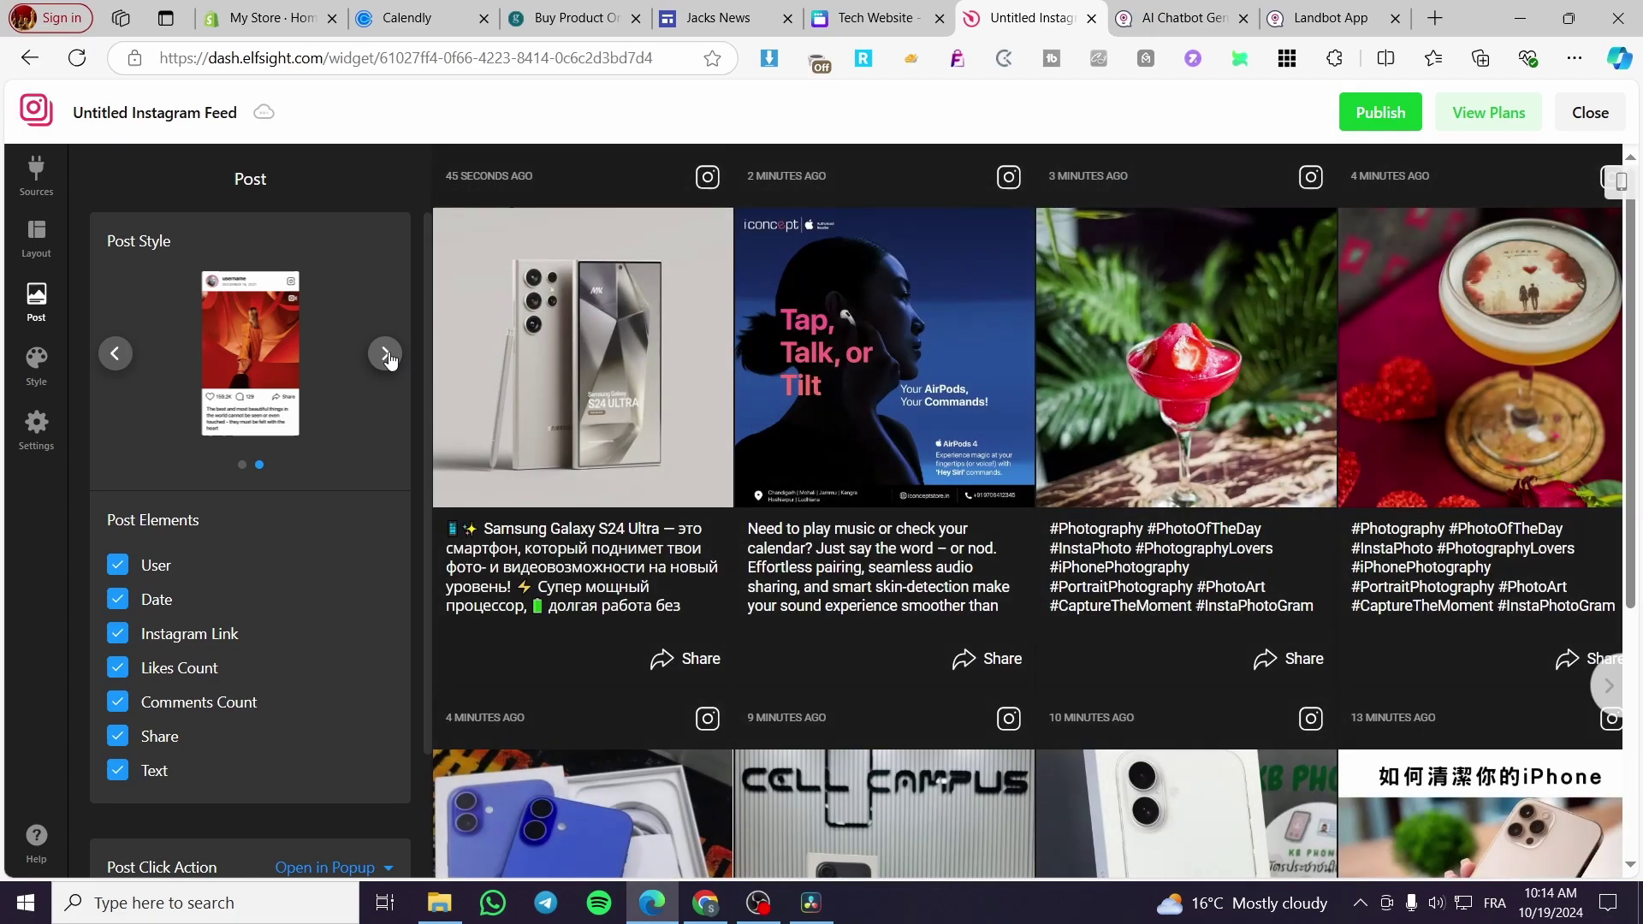
left_click(385, 354)
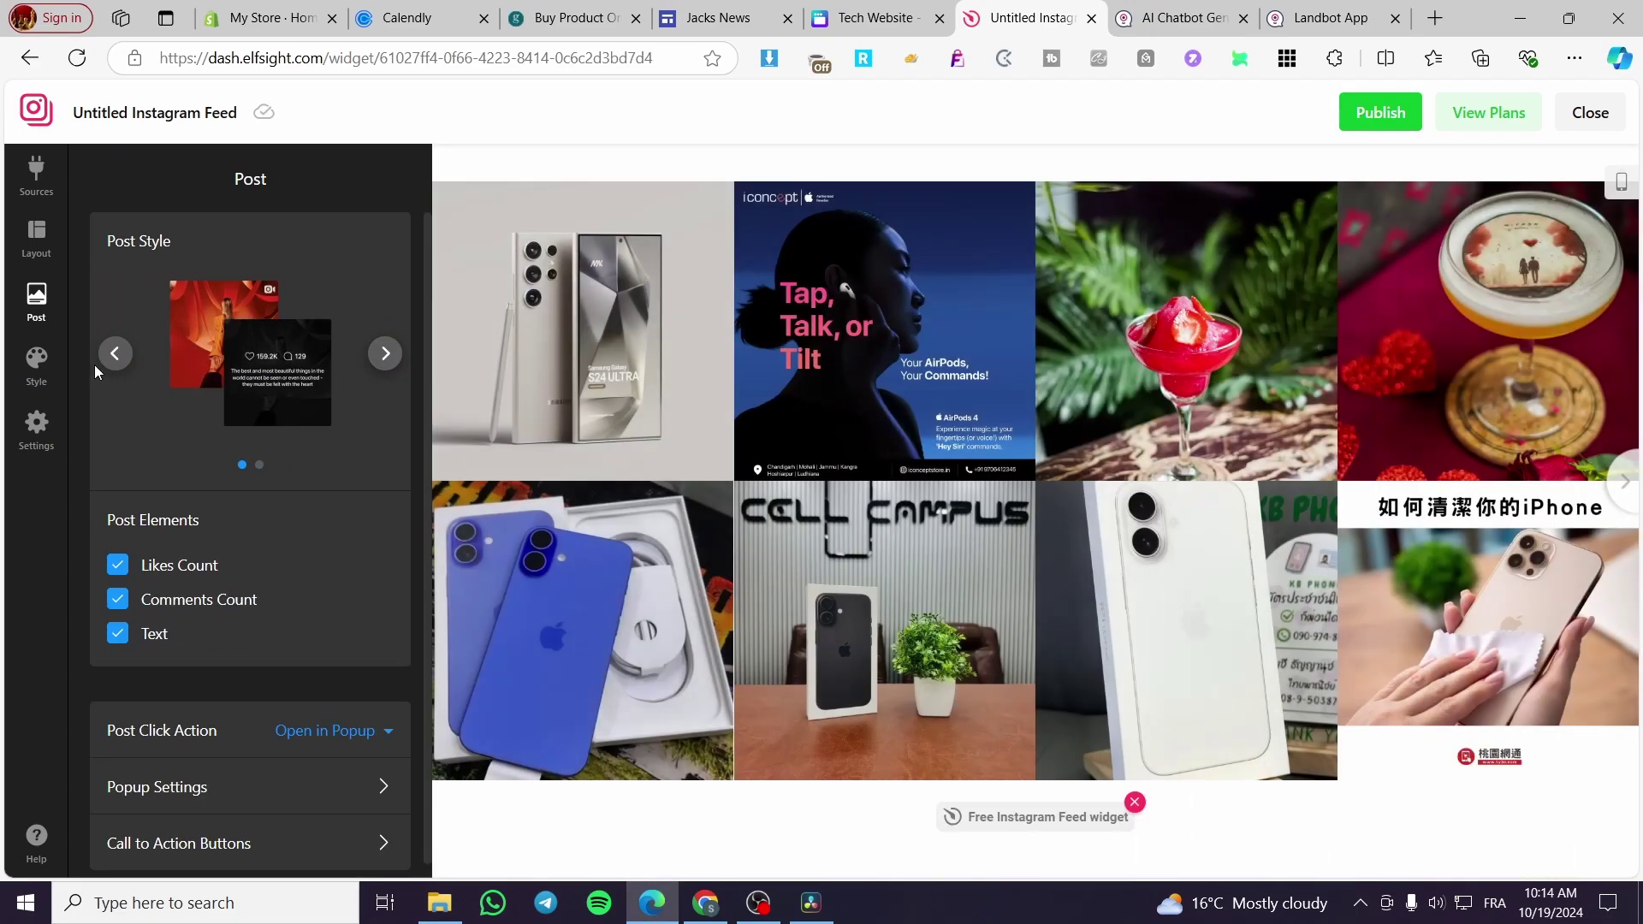
left_click(114, 354)
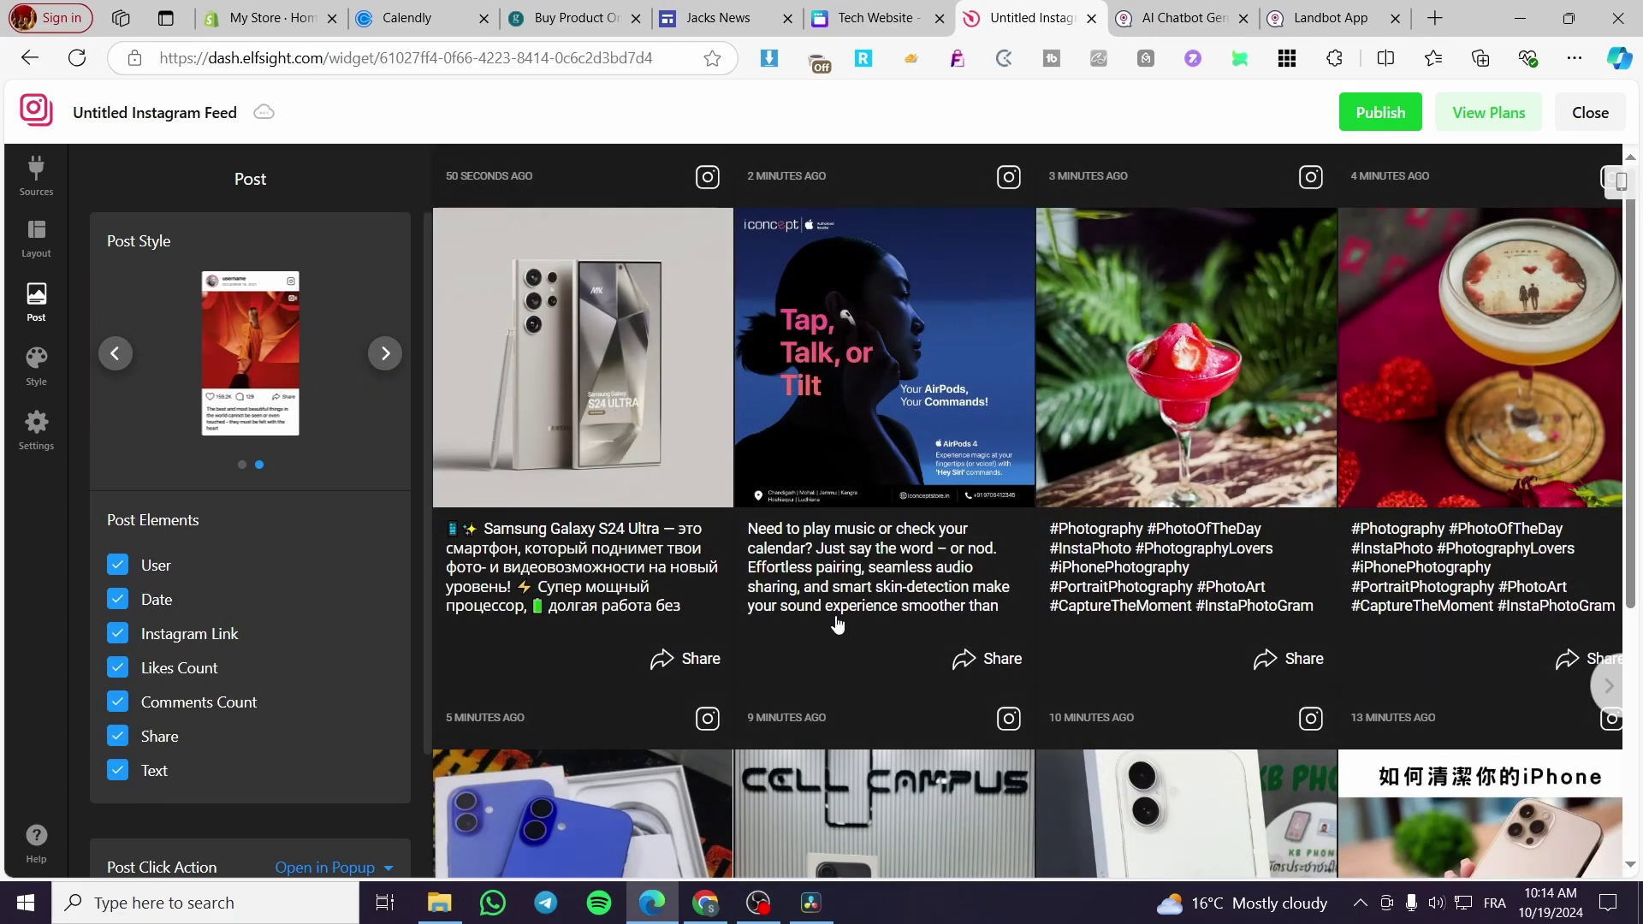
scroll(844, 629, "down", 5)
scroll(770, 599, "up", 5)
Try the Sky, Dark, Leather and Yellow colour schemes on the feed
left_click(36, 364)
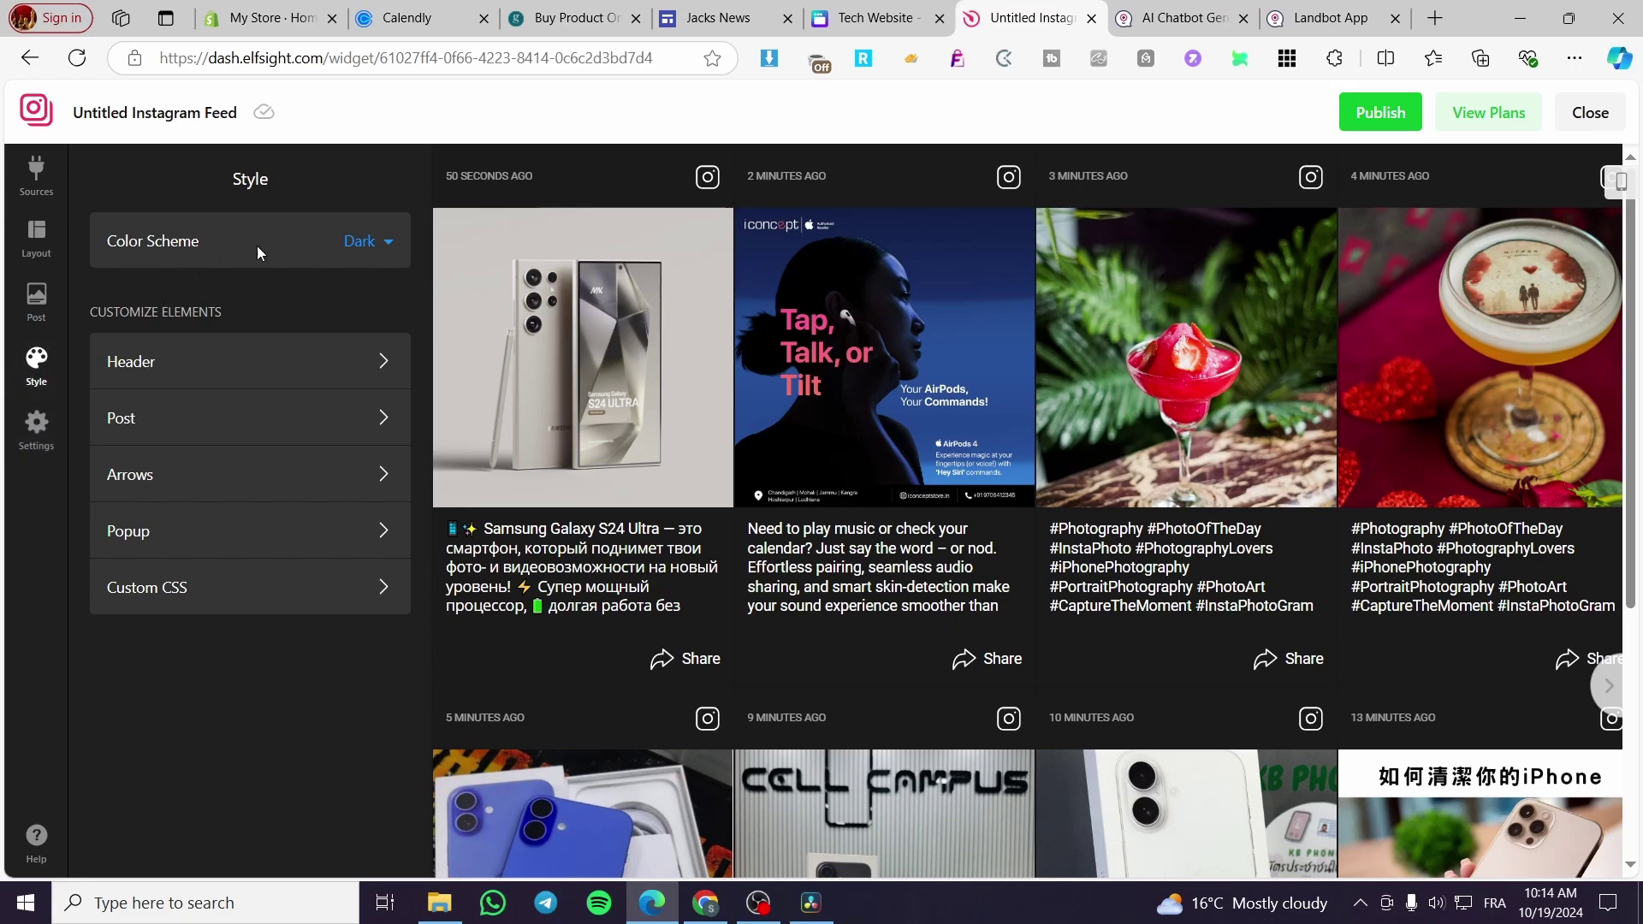
left_click(377, 243)
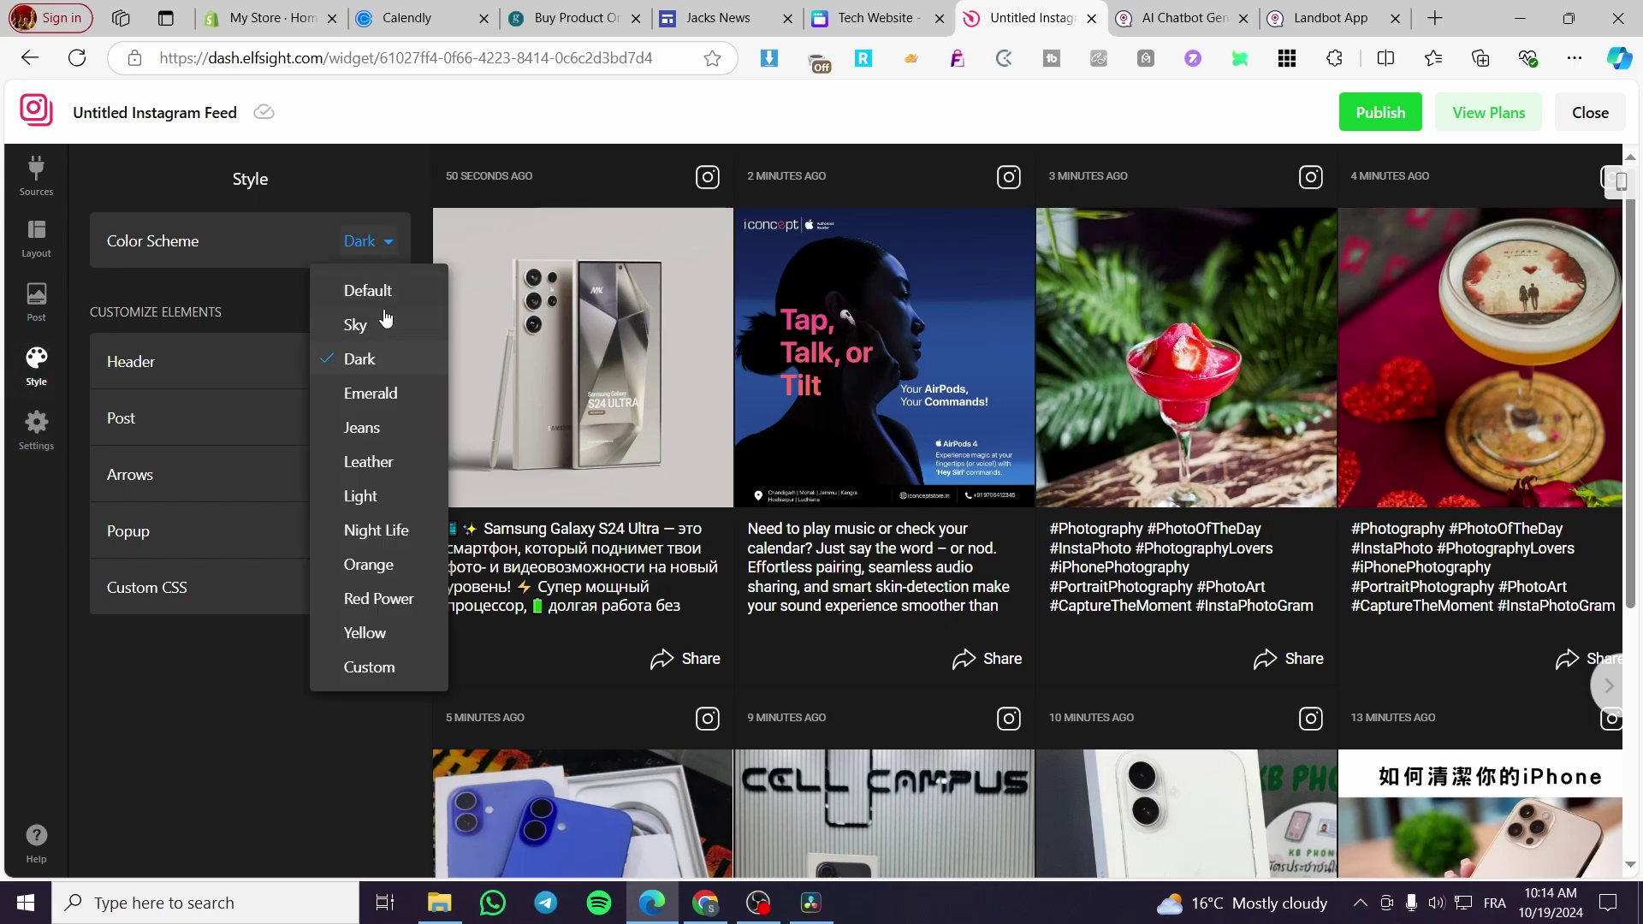
left_click(379, 332)
left_click(387, 242)
right_click(385, 244)
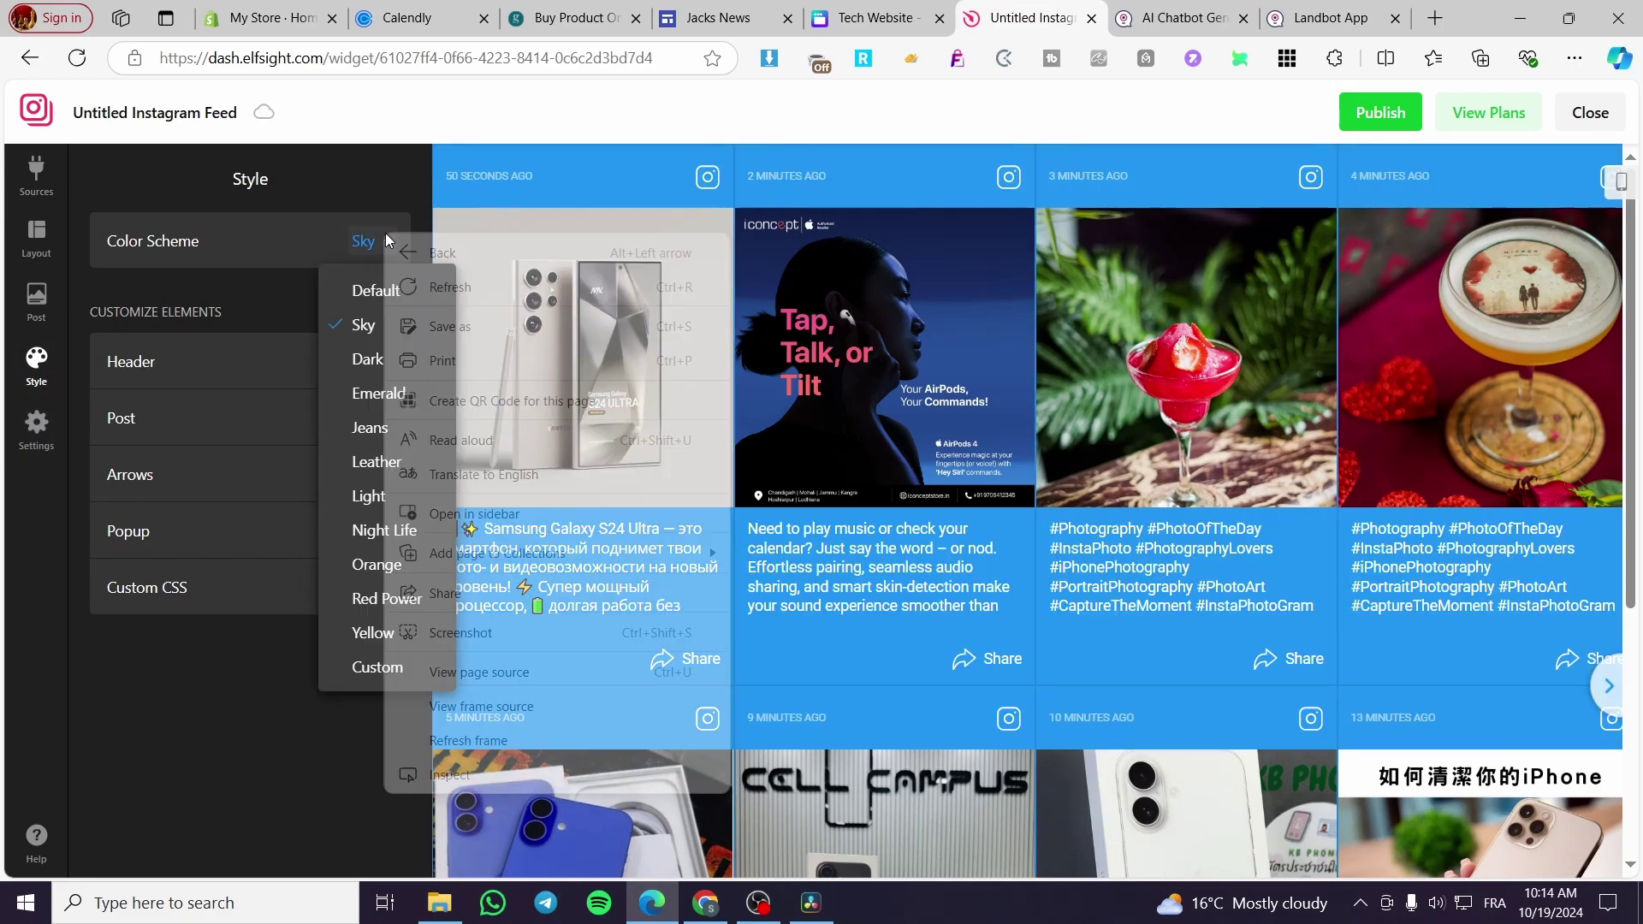
left_click(364, 359)
left_click(382, 252)
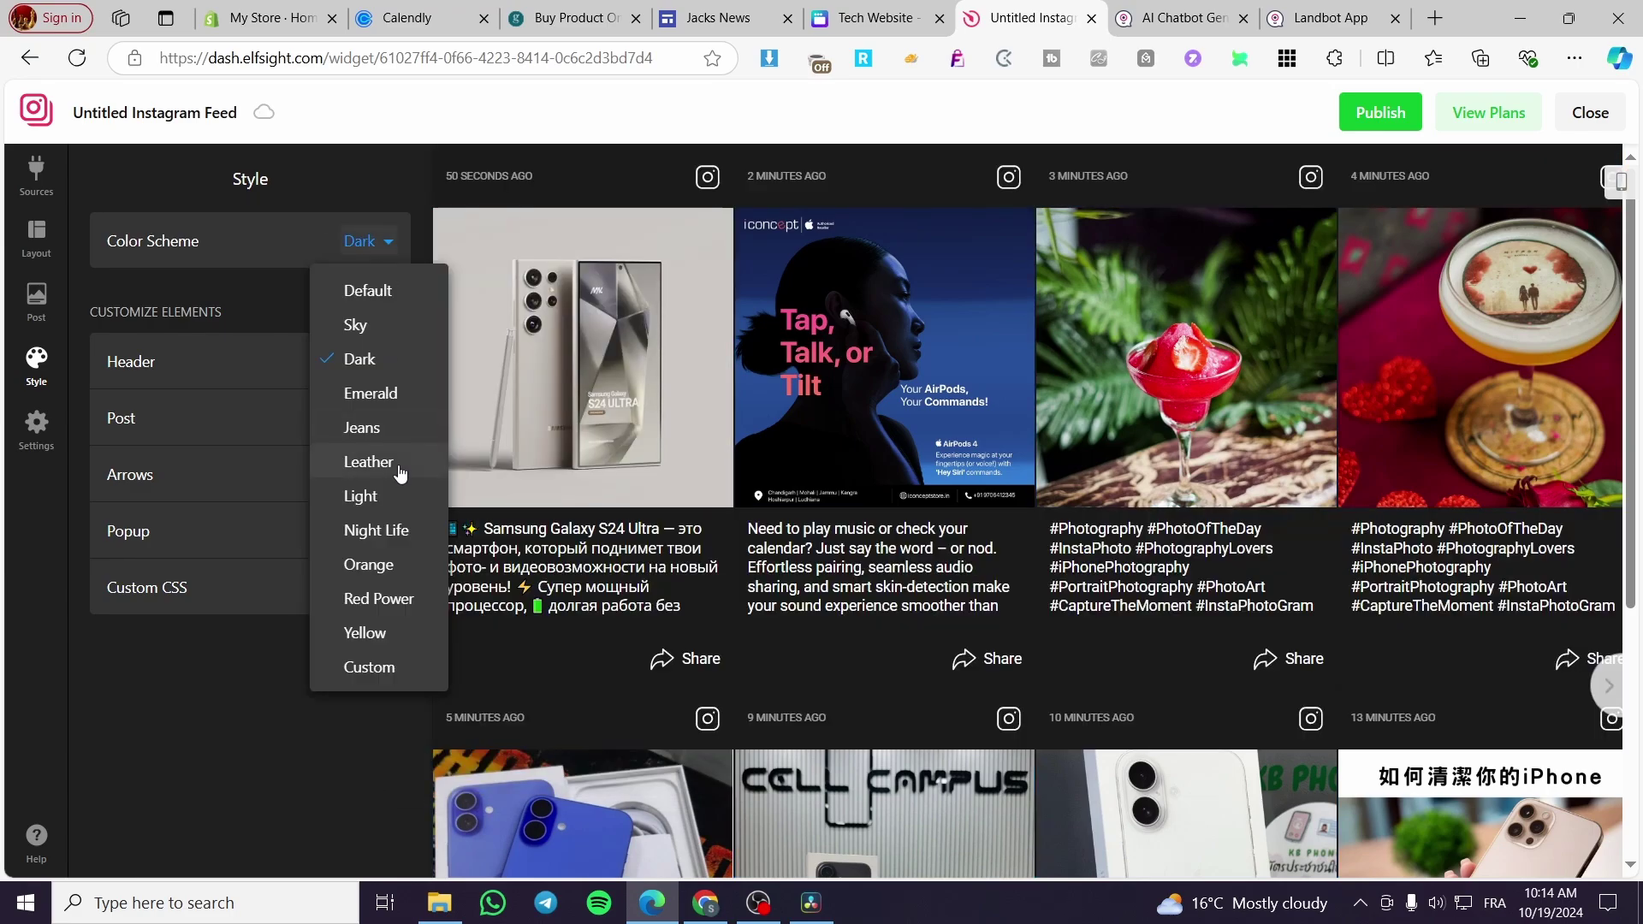
left_click(400, 466)
left_click(368, 257)
left_click(358, 336)
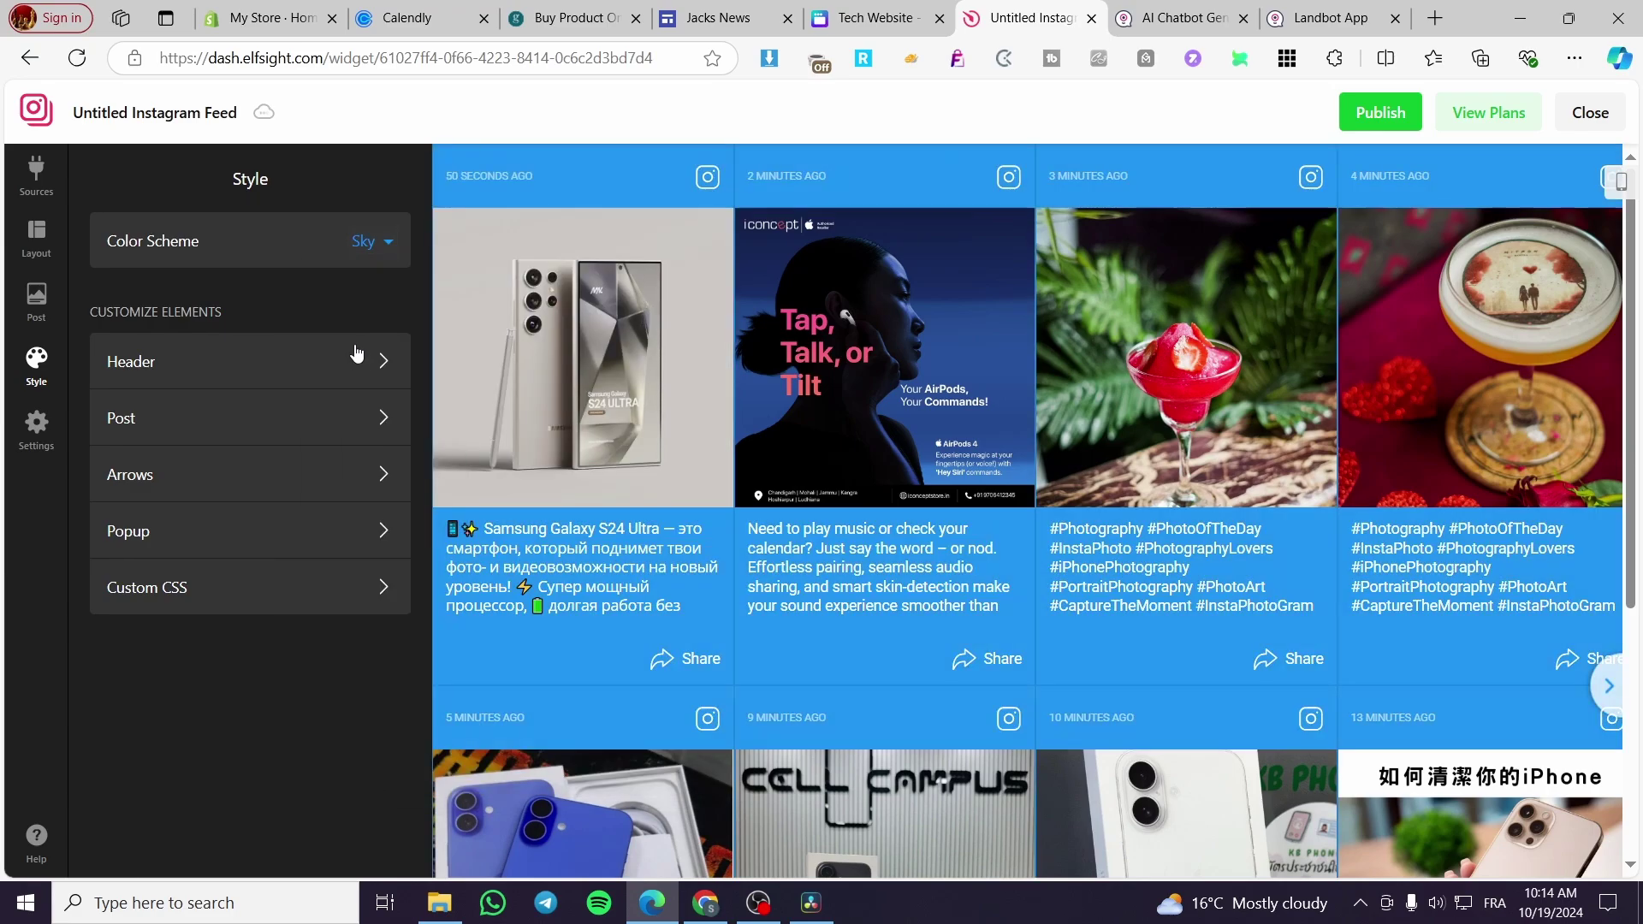
left_click(380, 257)
left_click(373, 633)
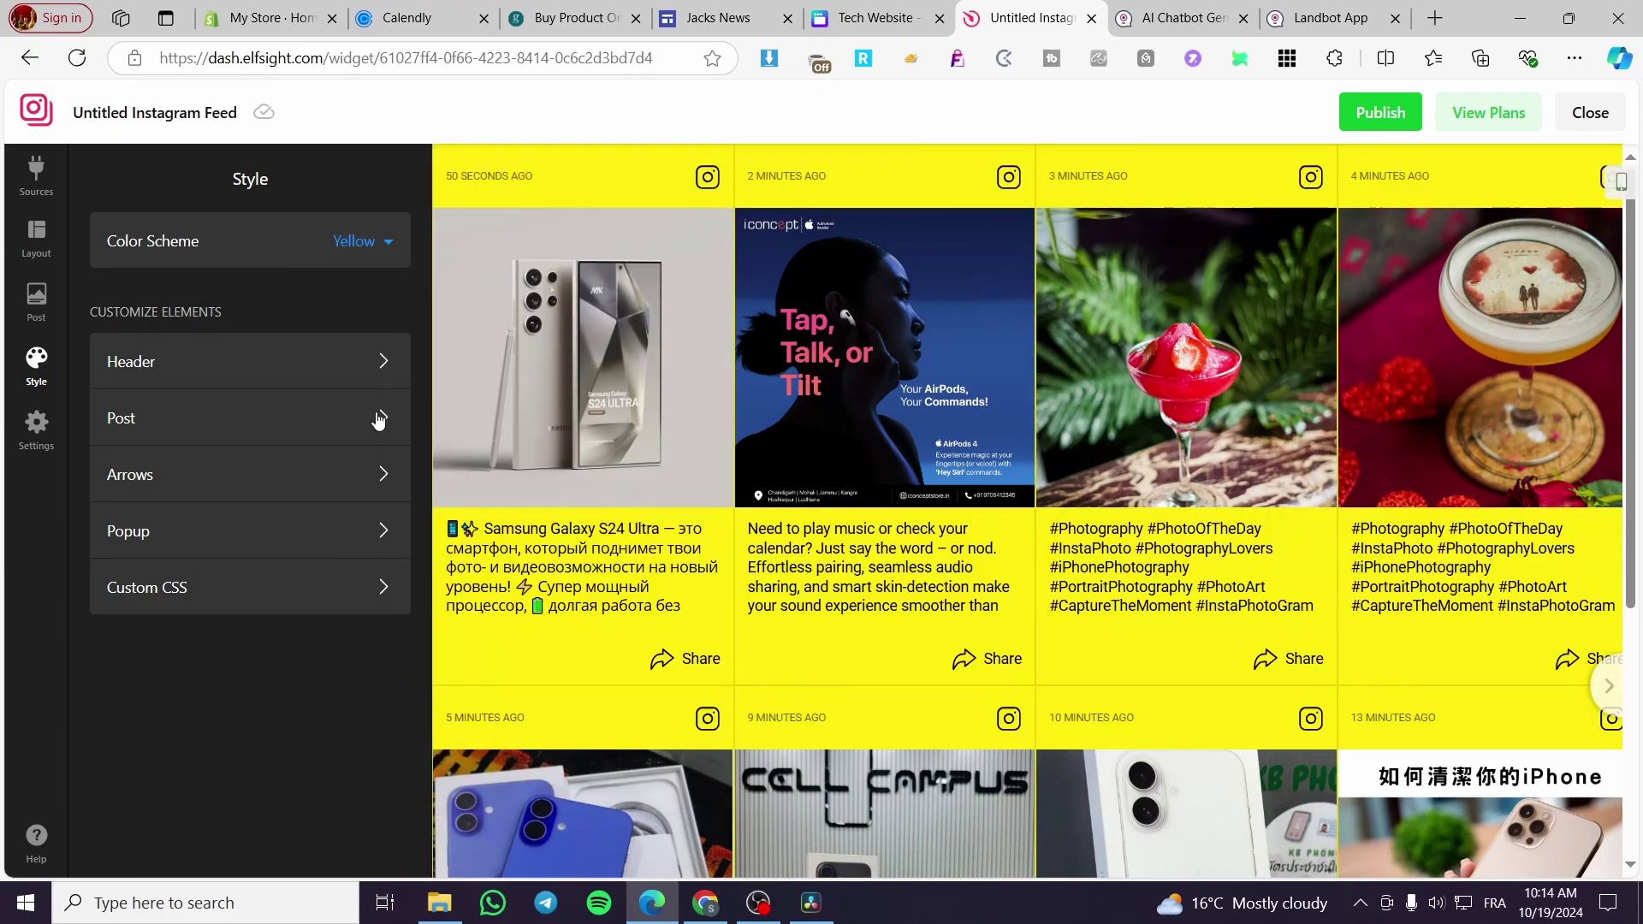
Set the colour scheme back to Dark and publish the widget changes
left_click(369, 252)
left_click(377, 365)
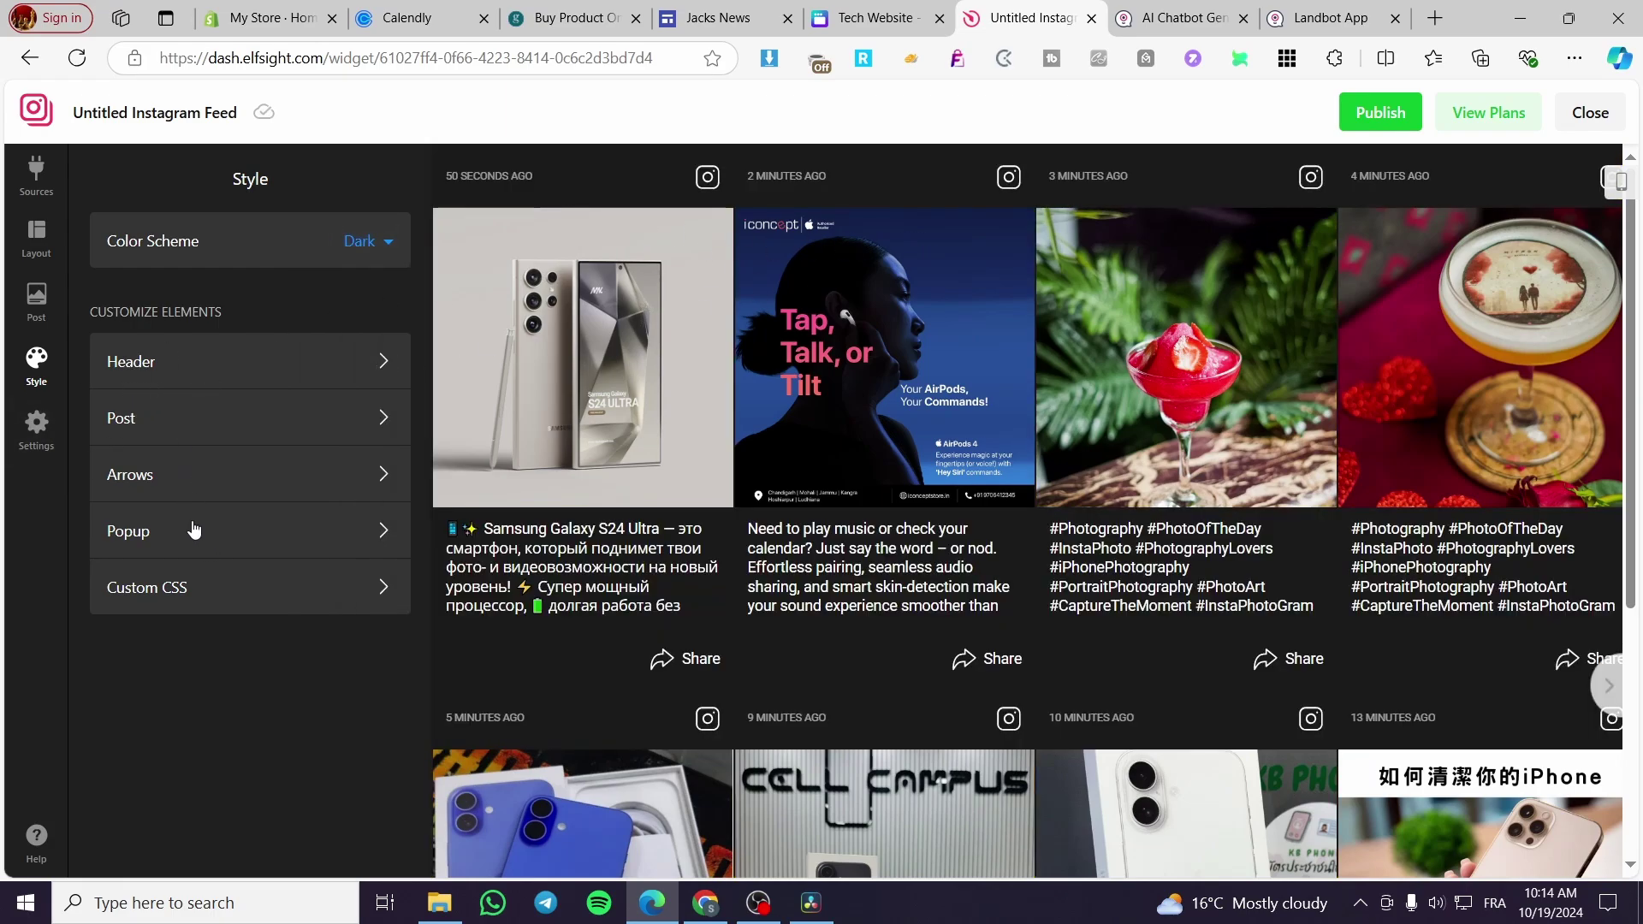
left_click(36, 426)
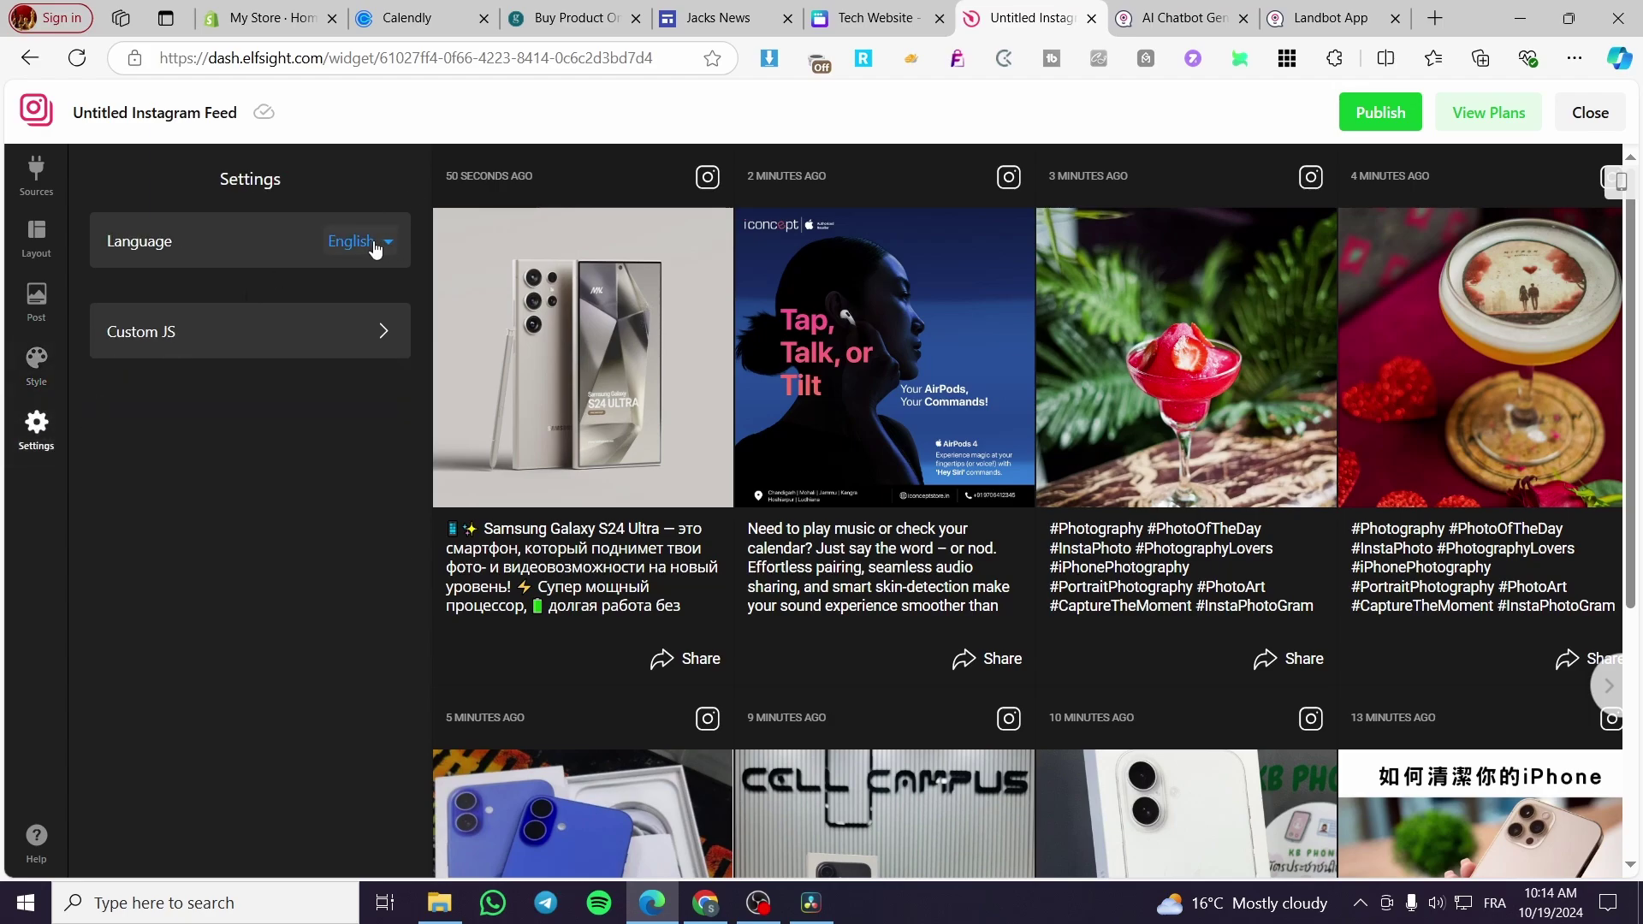
left_click(1367, 118)
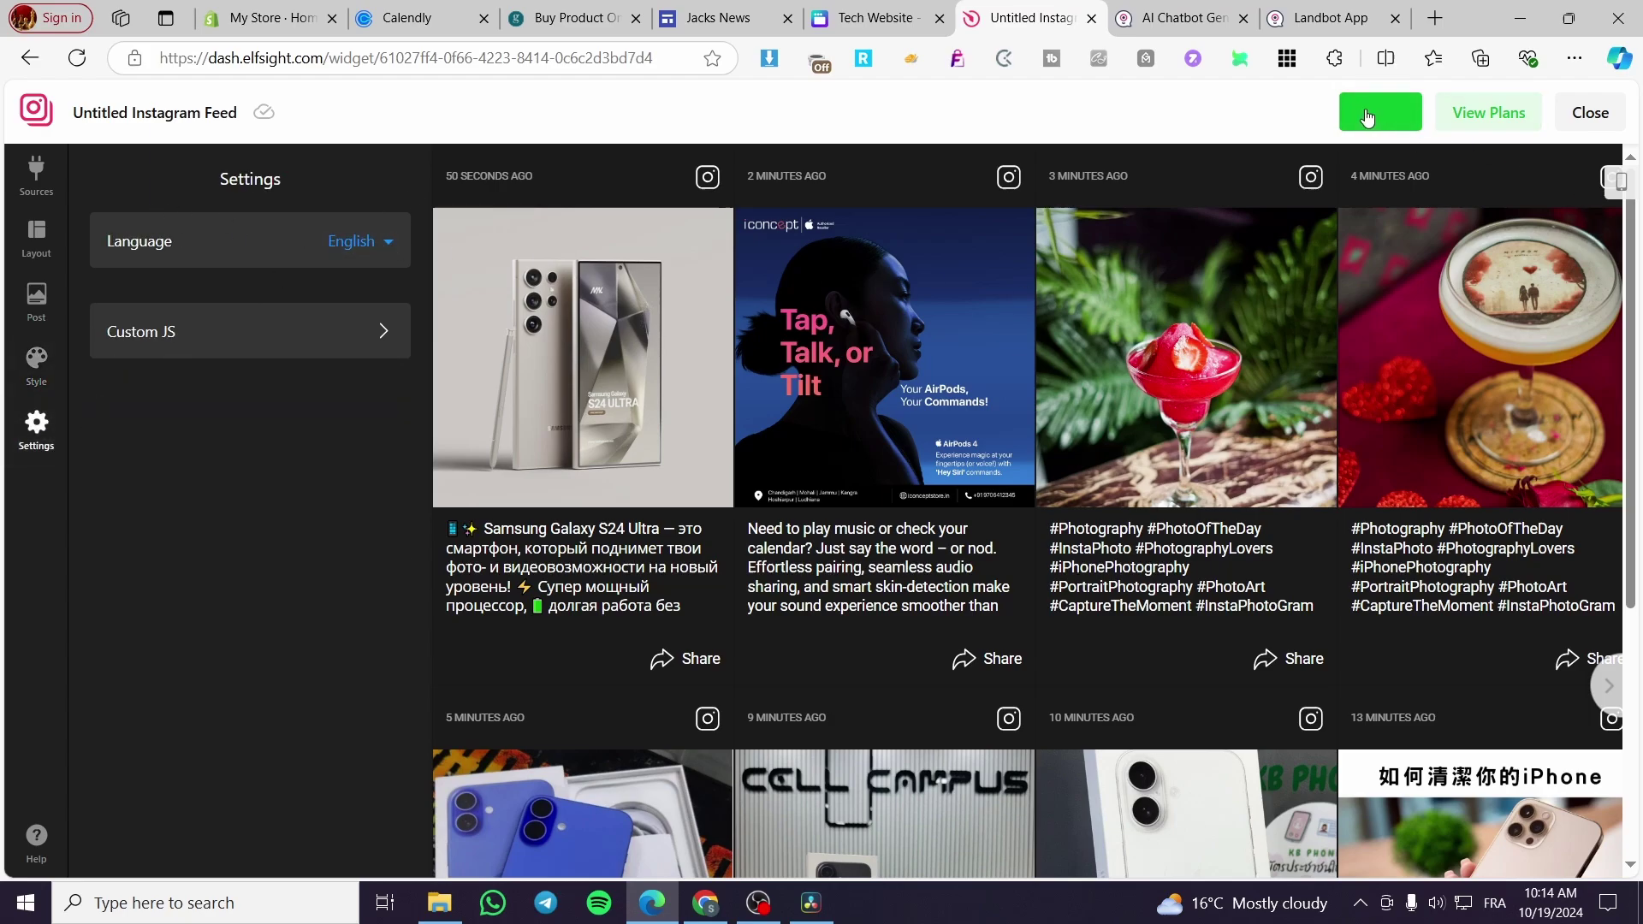
Copy the Untitled Instagram Feed widget's embed code from its installation dialog
left_click(1588, 119)
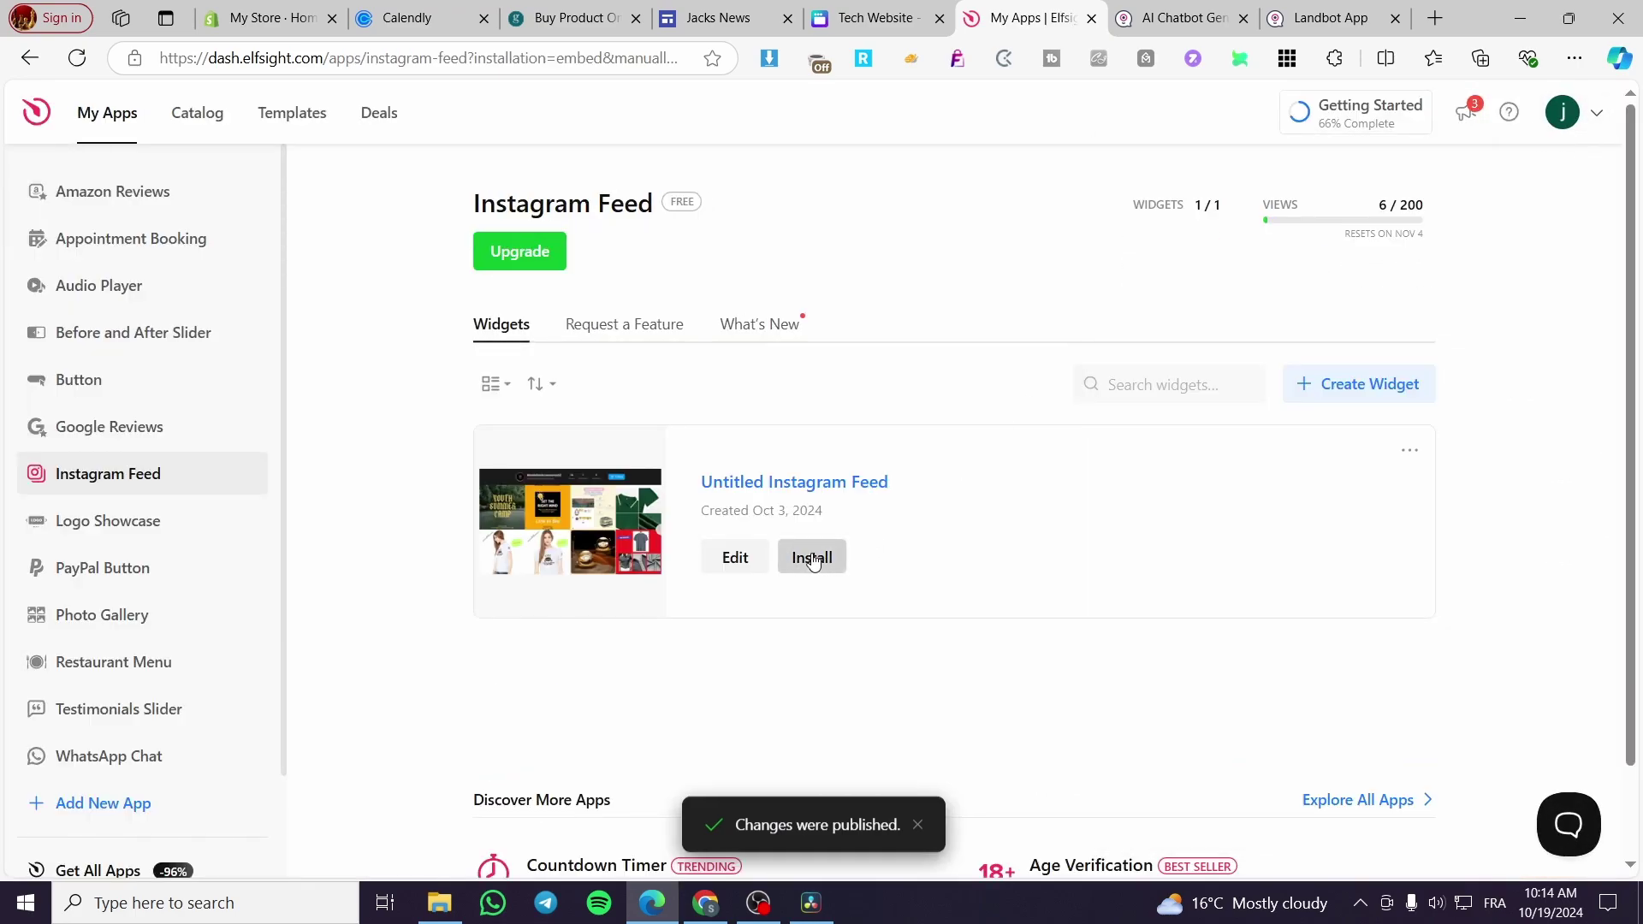
left_click(811, 557)
left_click(576, 185)
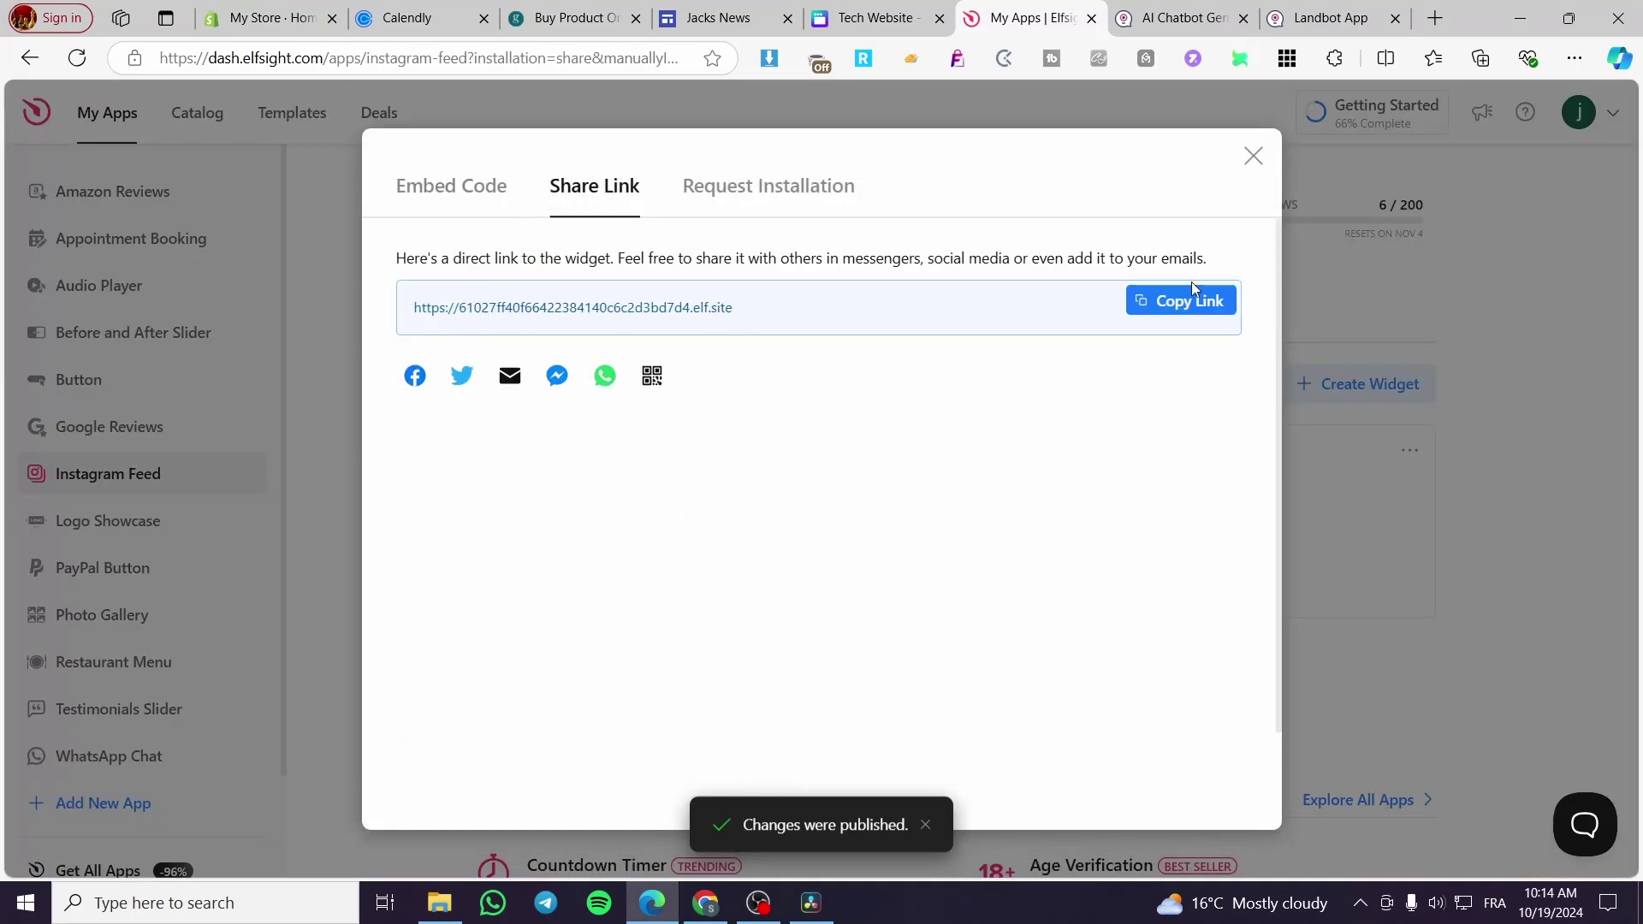
left_click(479, 193)
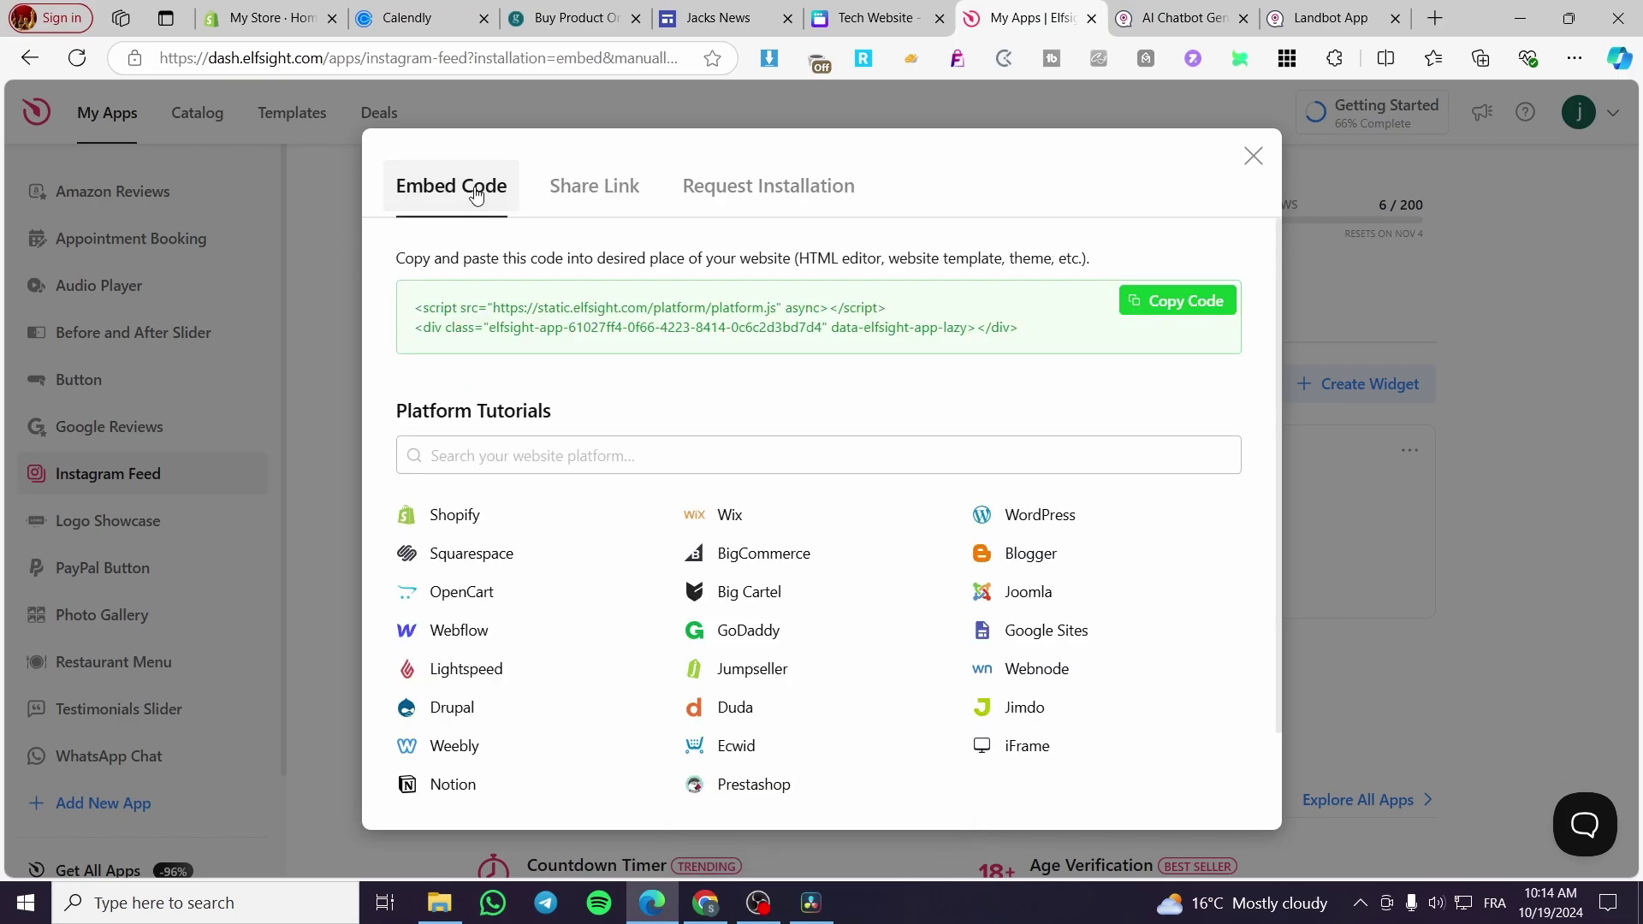
left_click(610, 184)
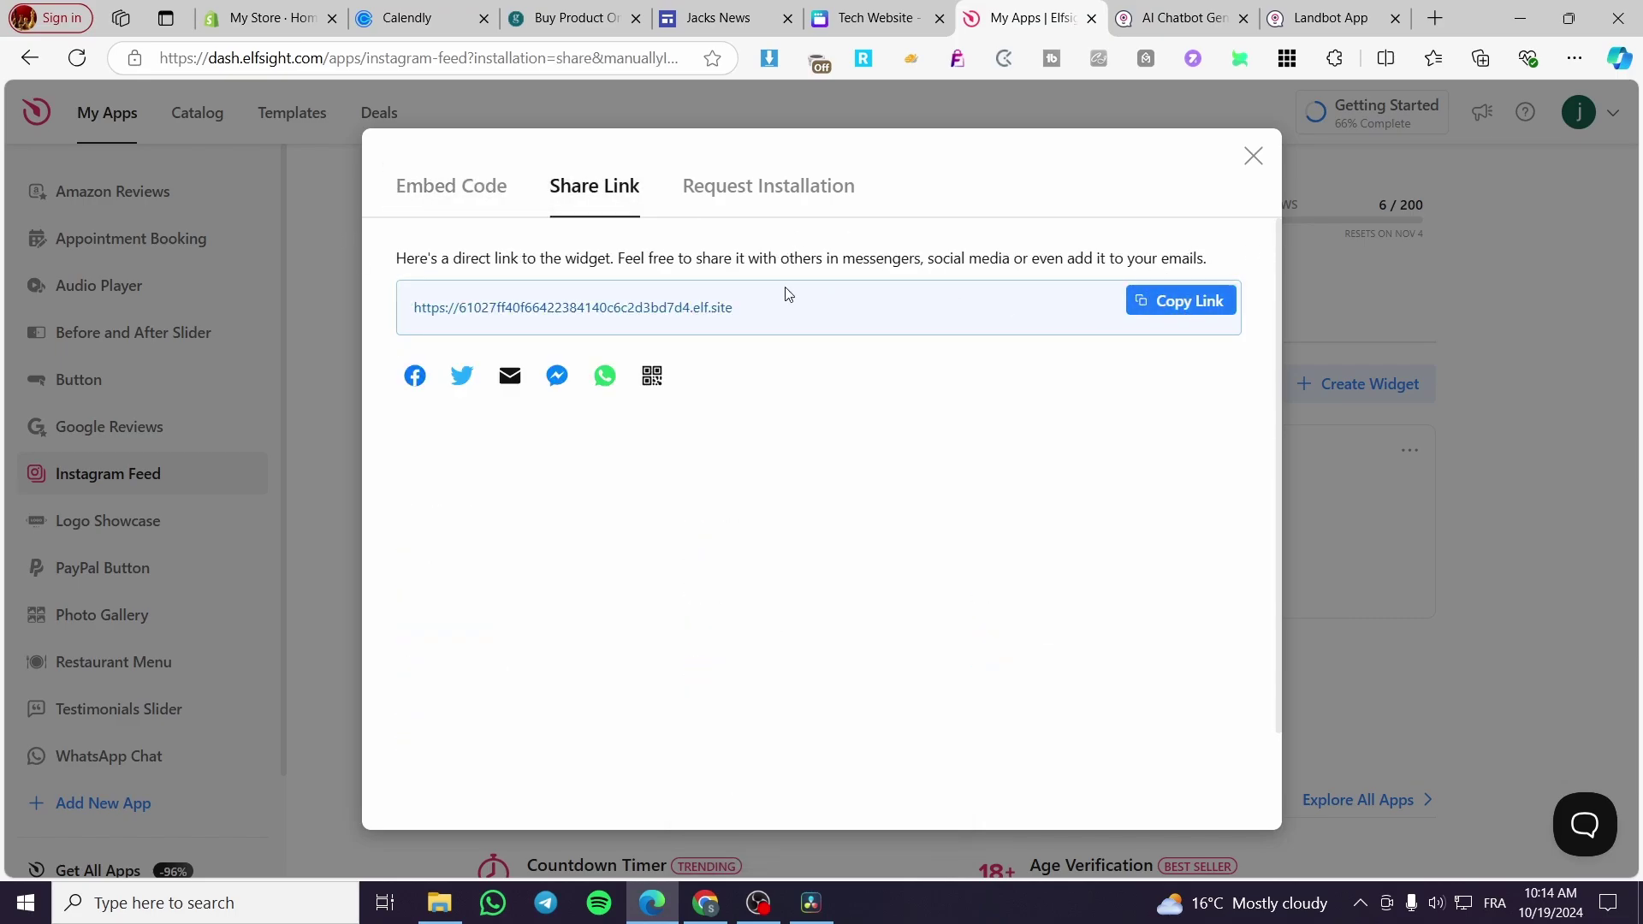
left_click(435, 203)
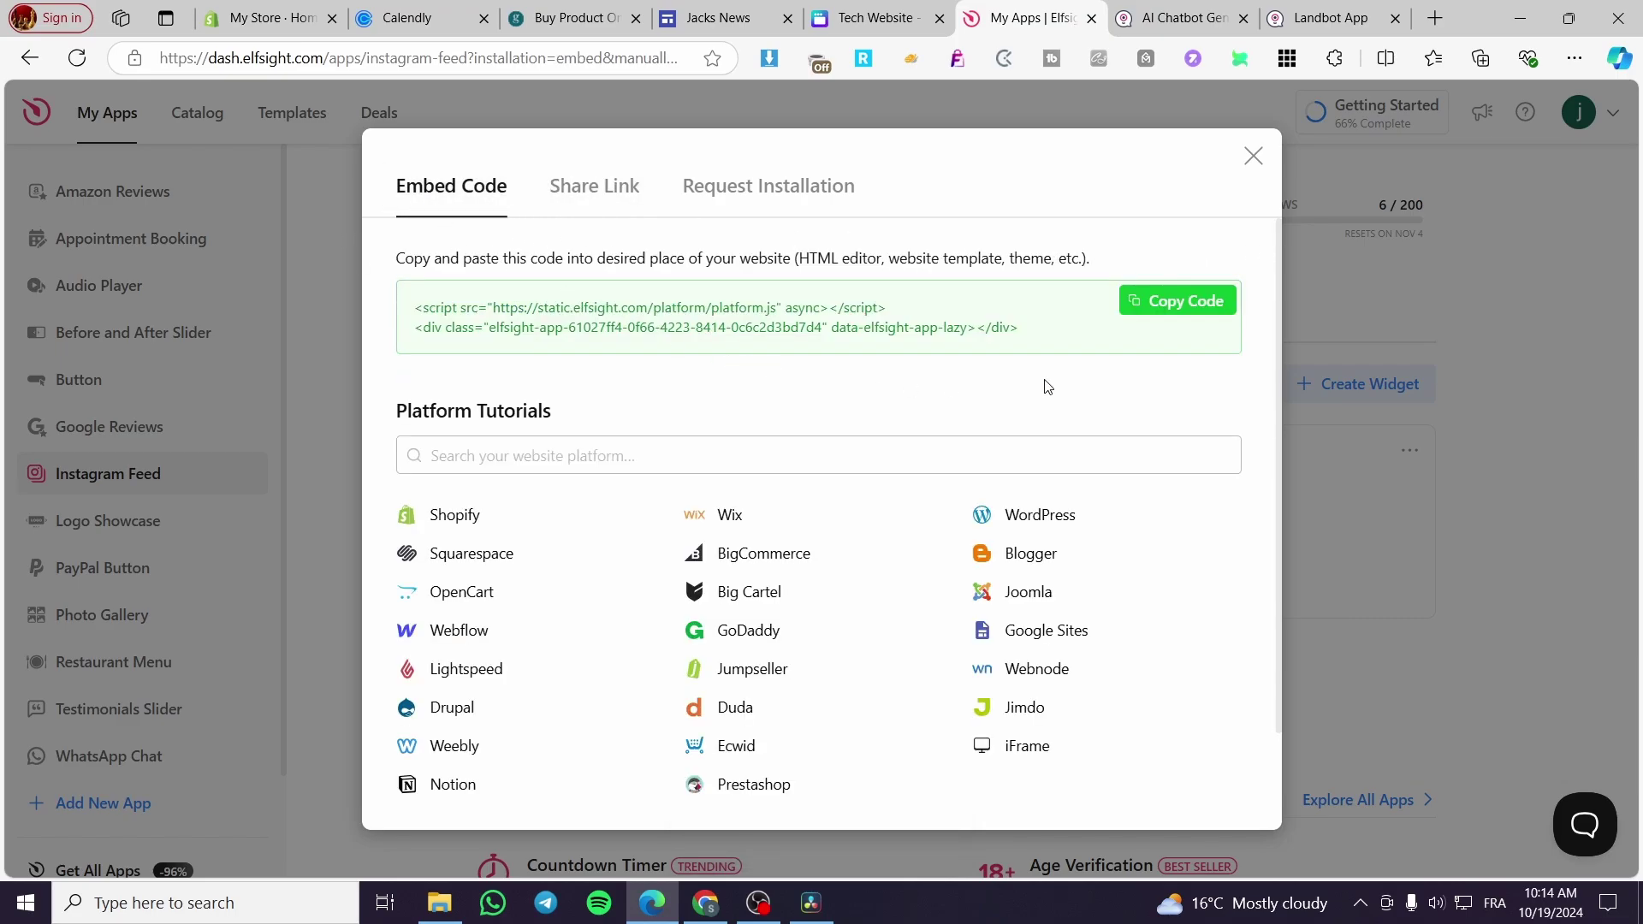
left_click(1204, 310)
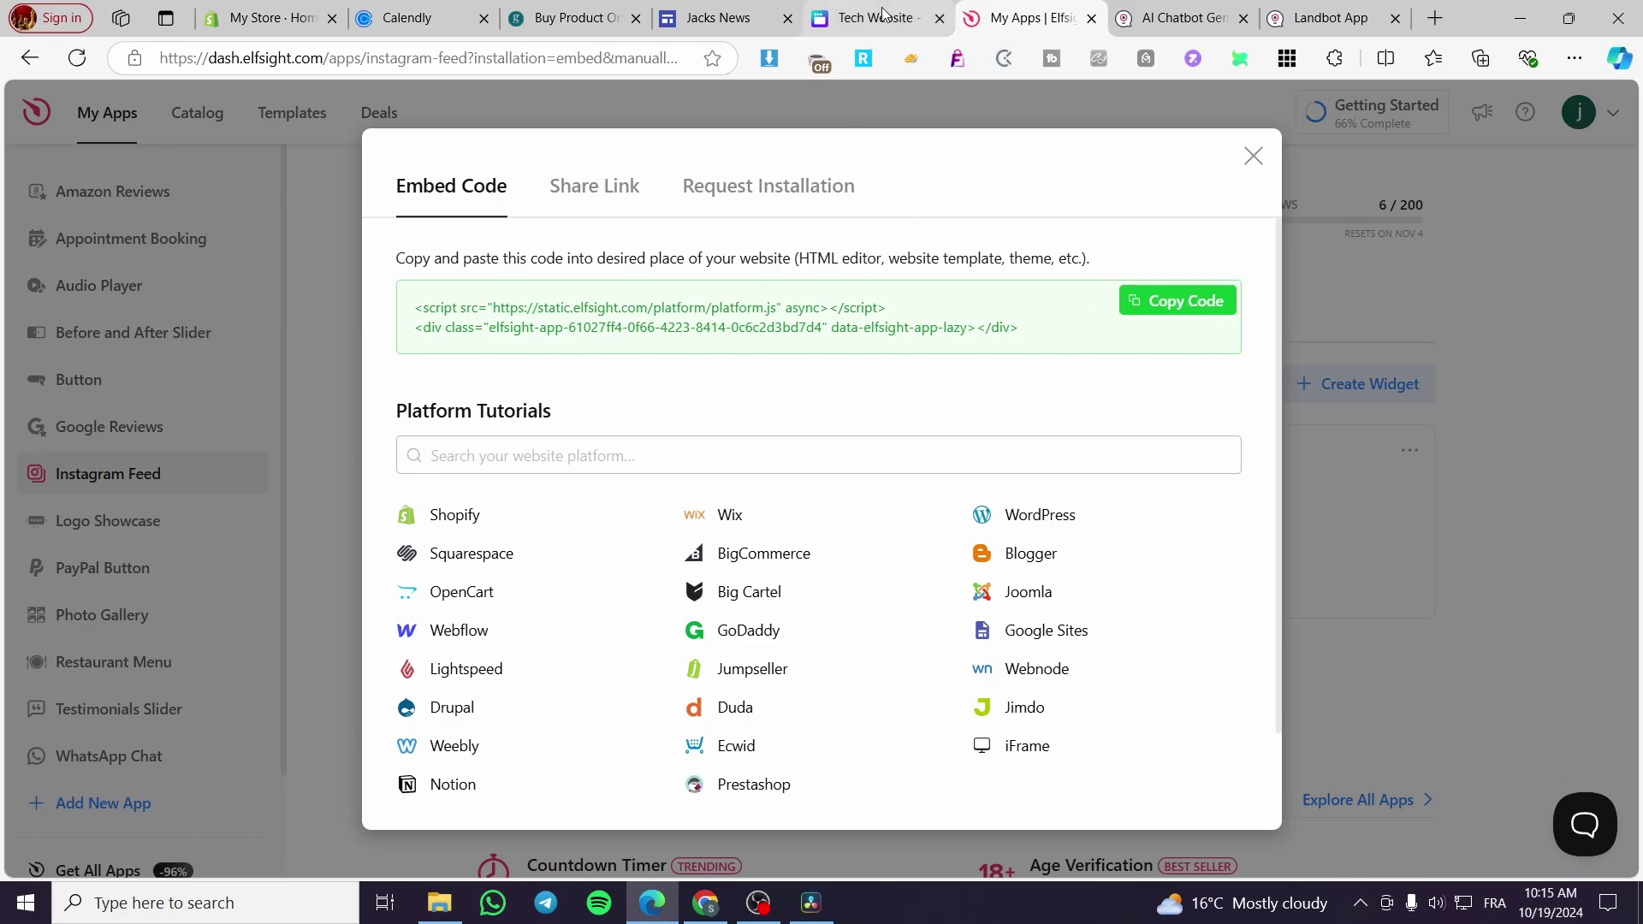
Paste the Elfsight code into the Jacks News embed box and insert the Instagram feed
left_click(719, 17)
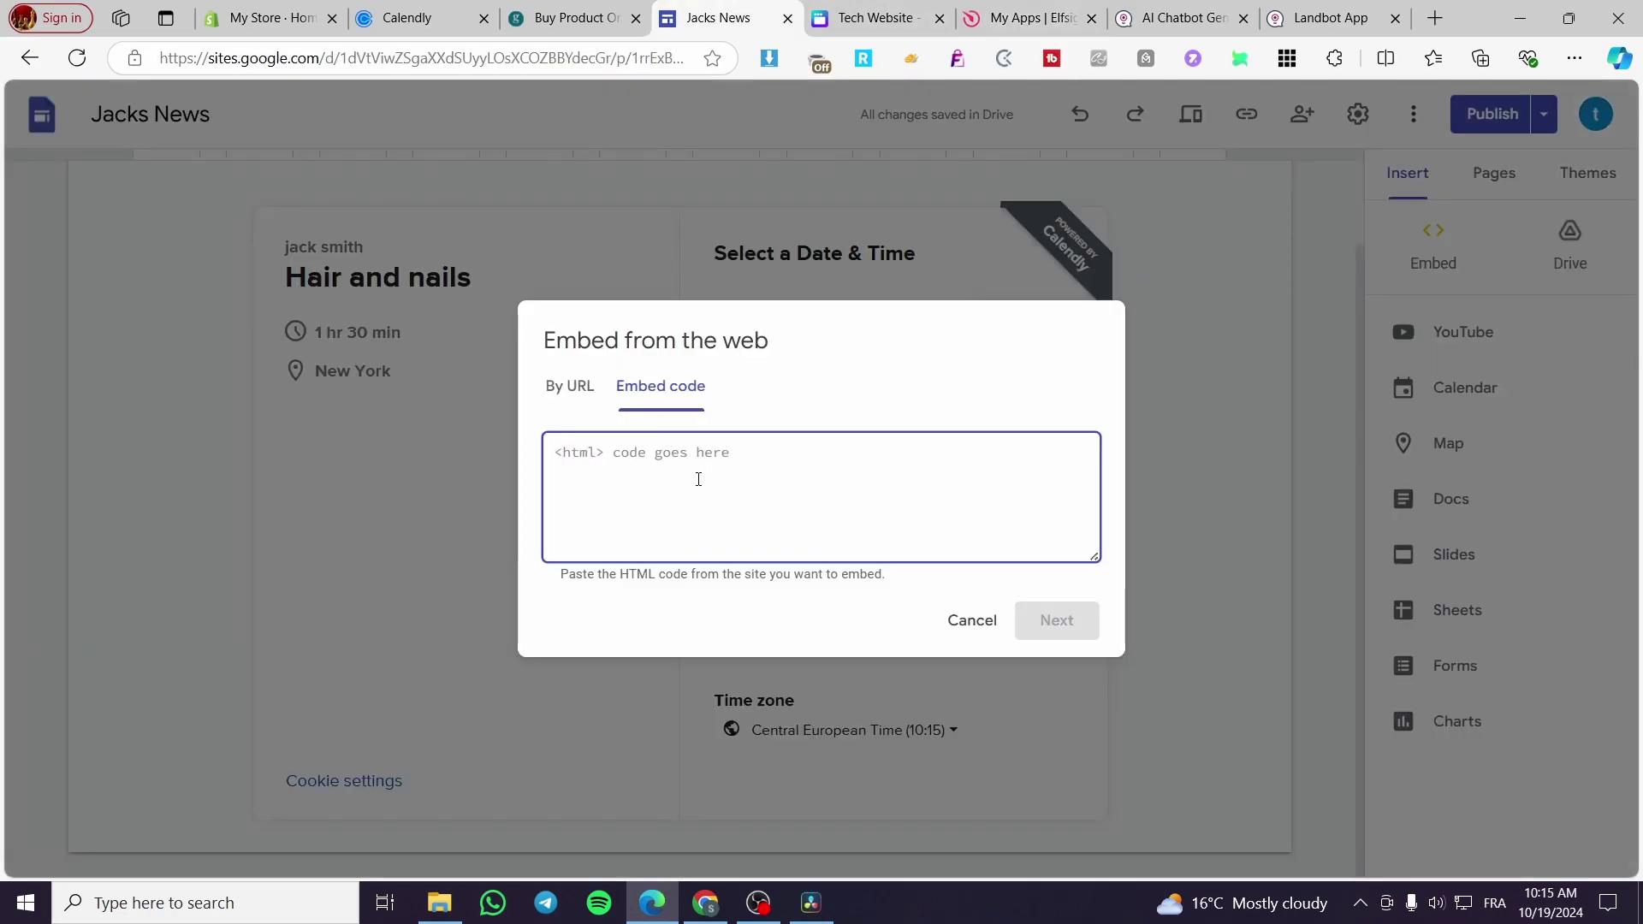
key("ctrl+v")
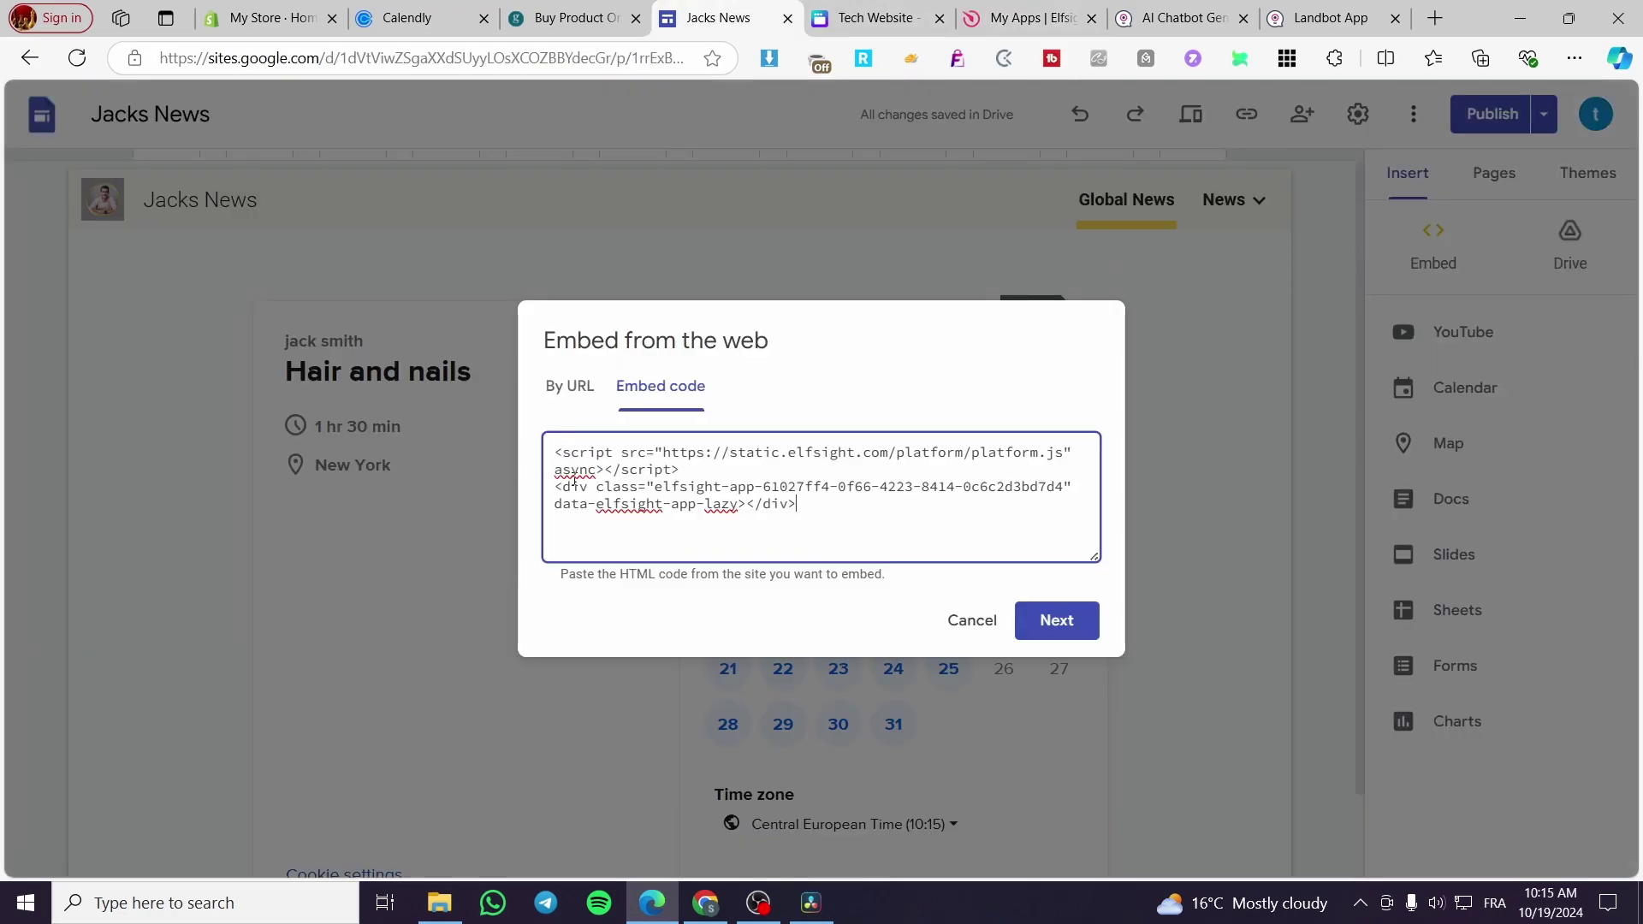
left_click_drag(813, 498, 539, 419)
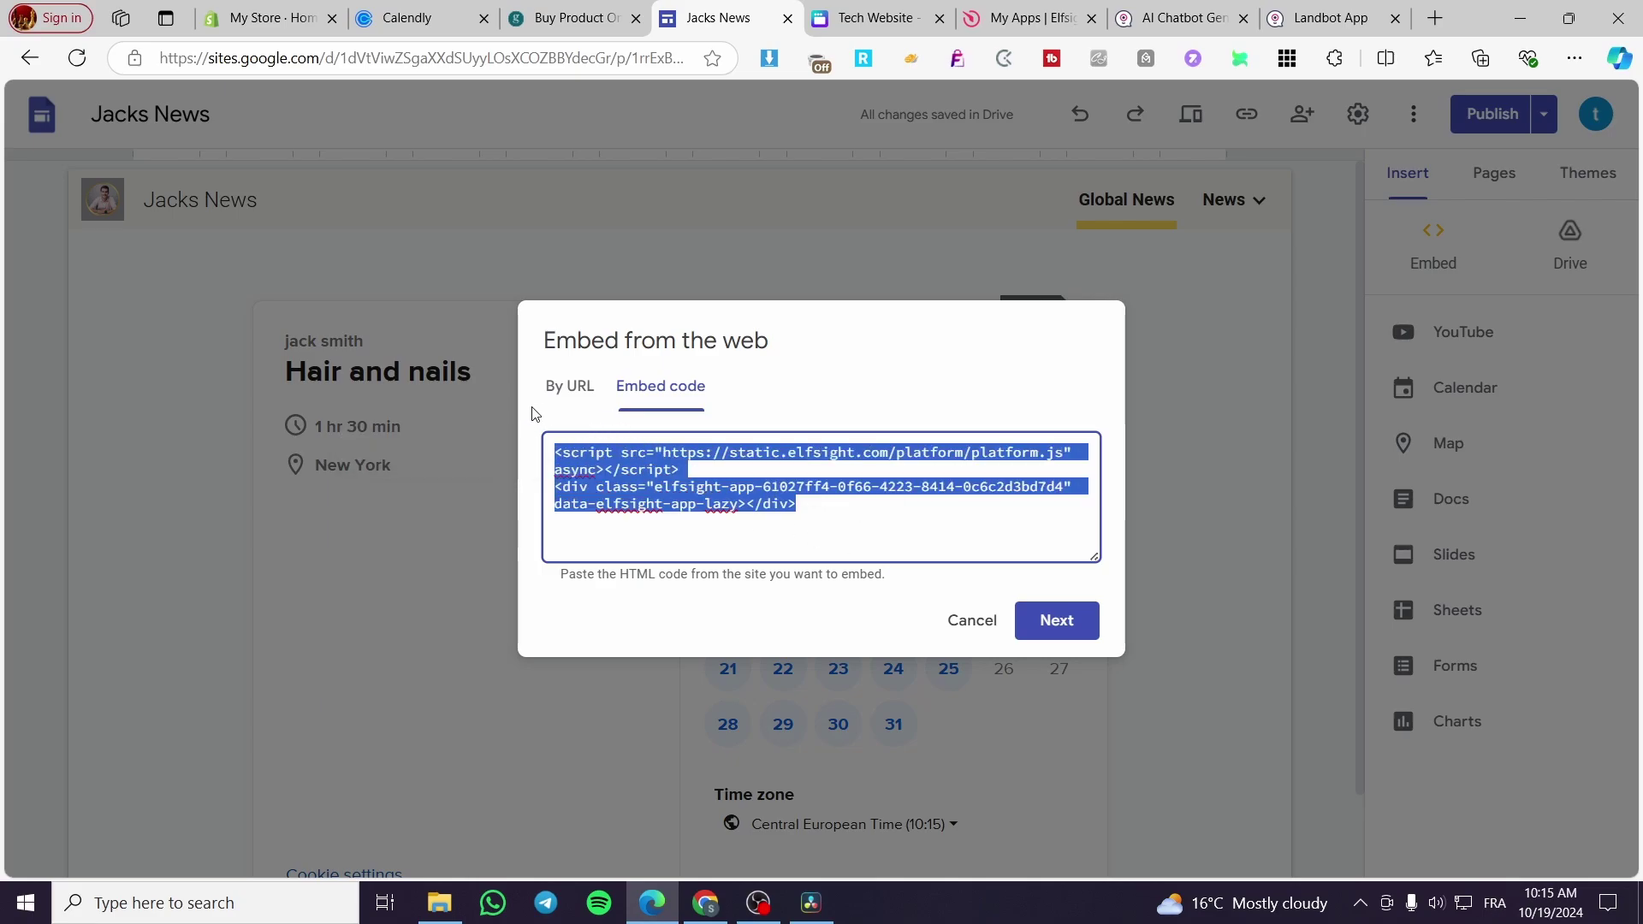
left_click_drag(663, 529, 550, 445)
right_click(662, 530)
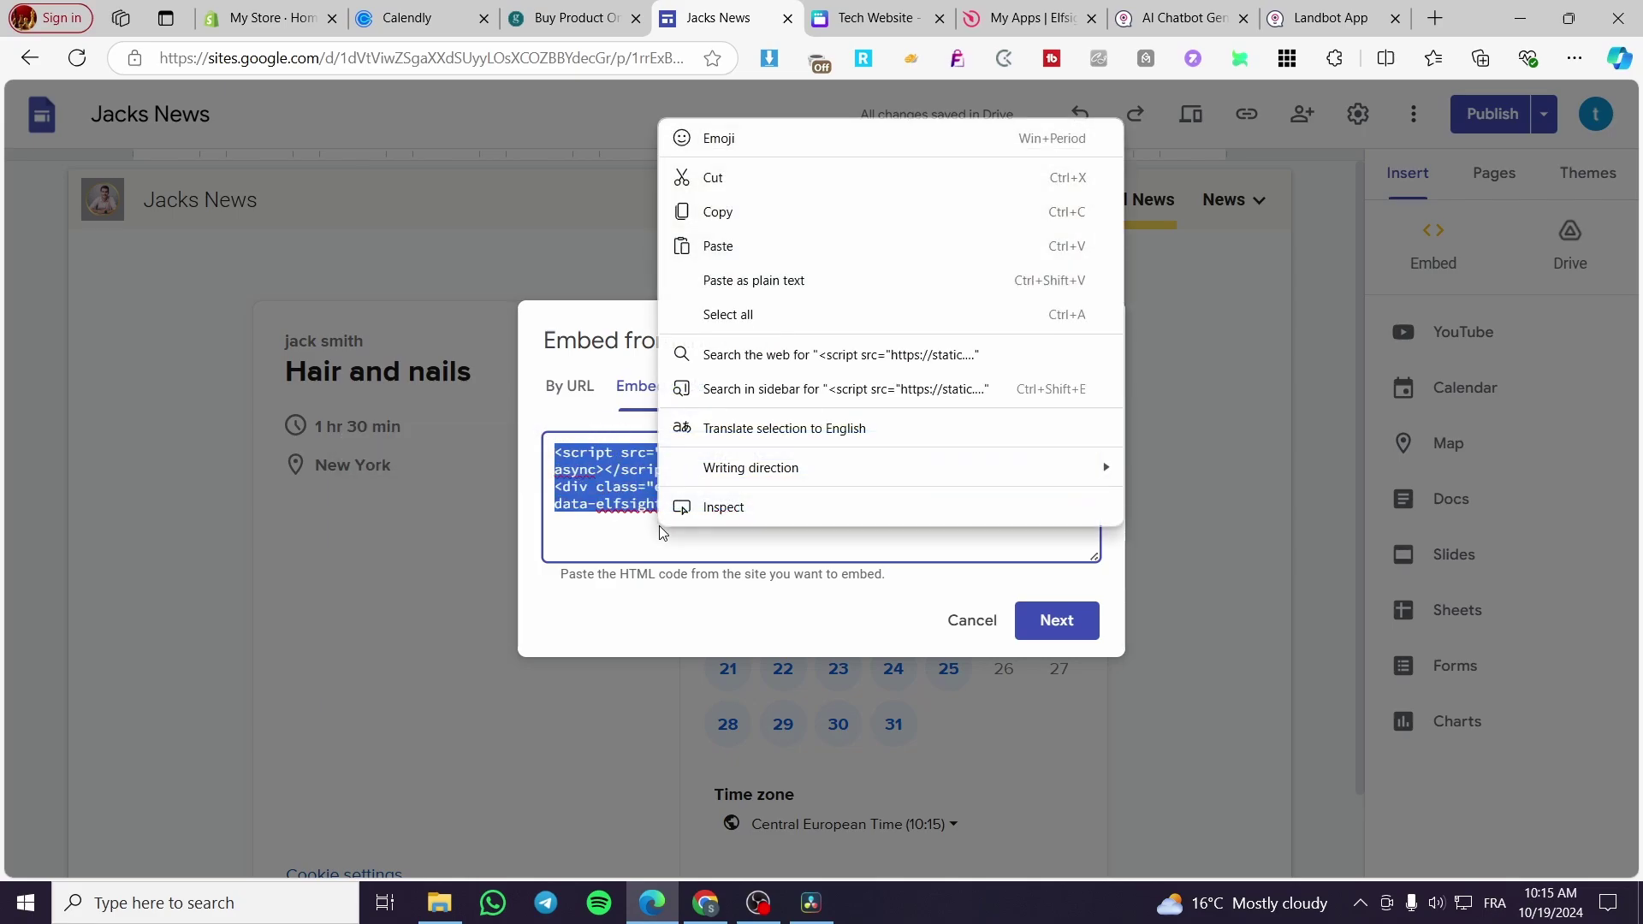
left_click(735, 246)
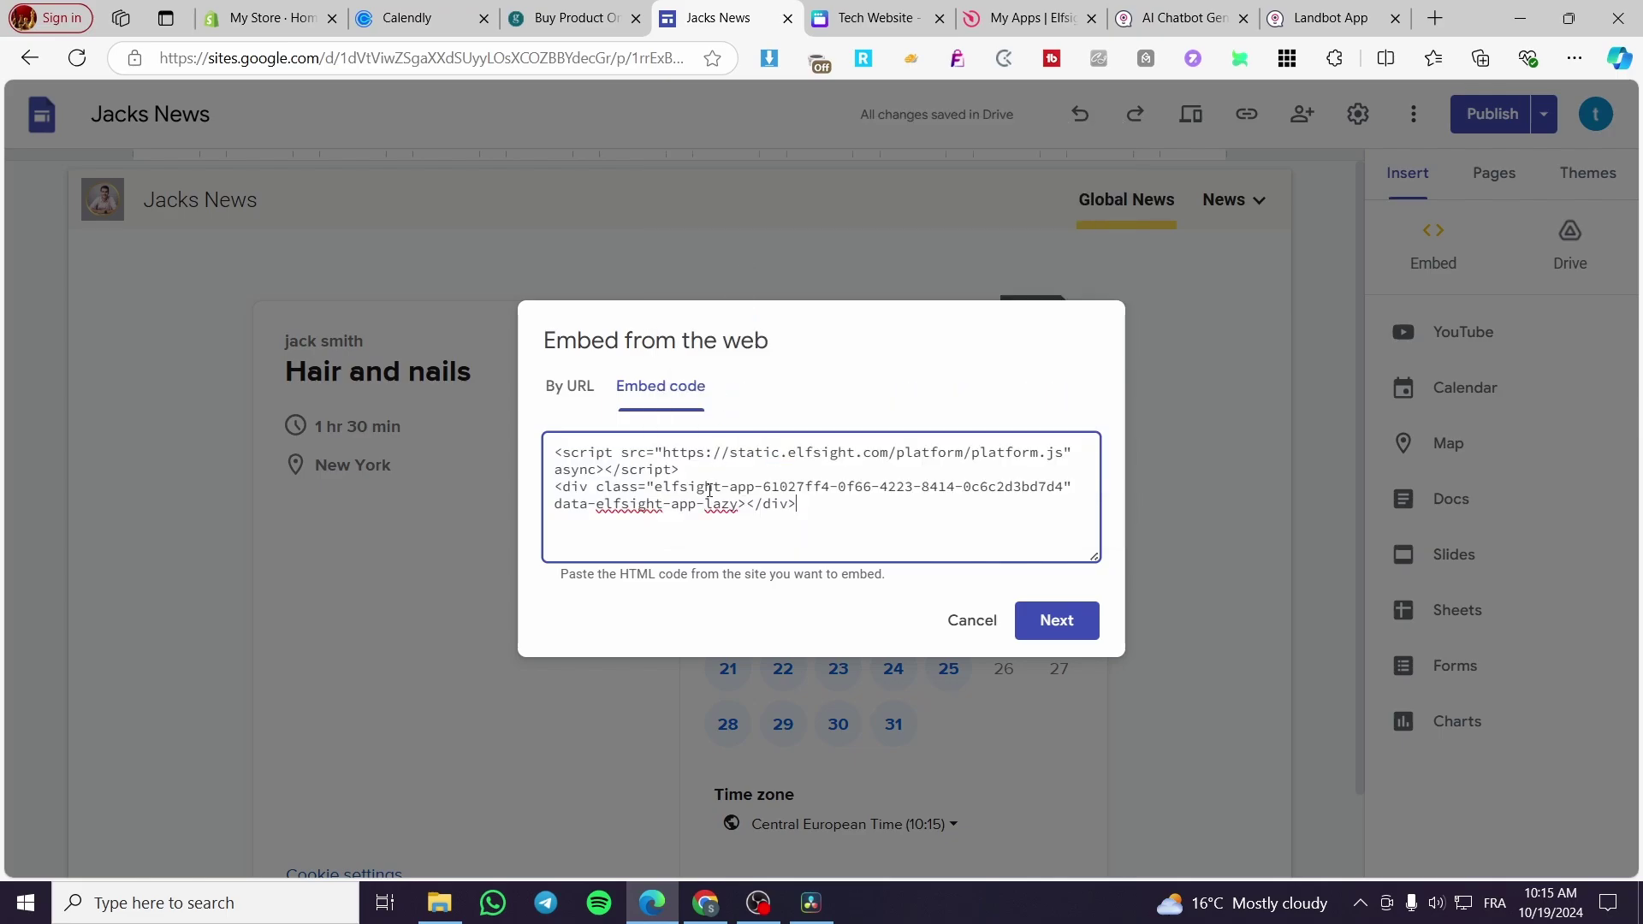
left_click(1080, 629)
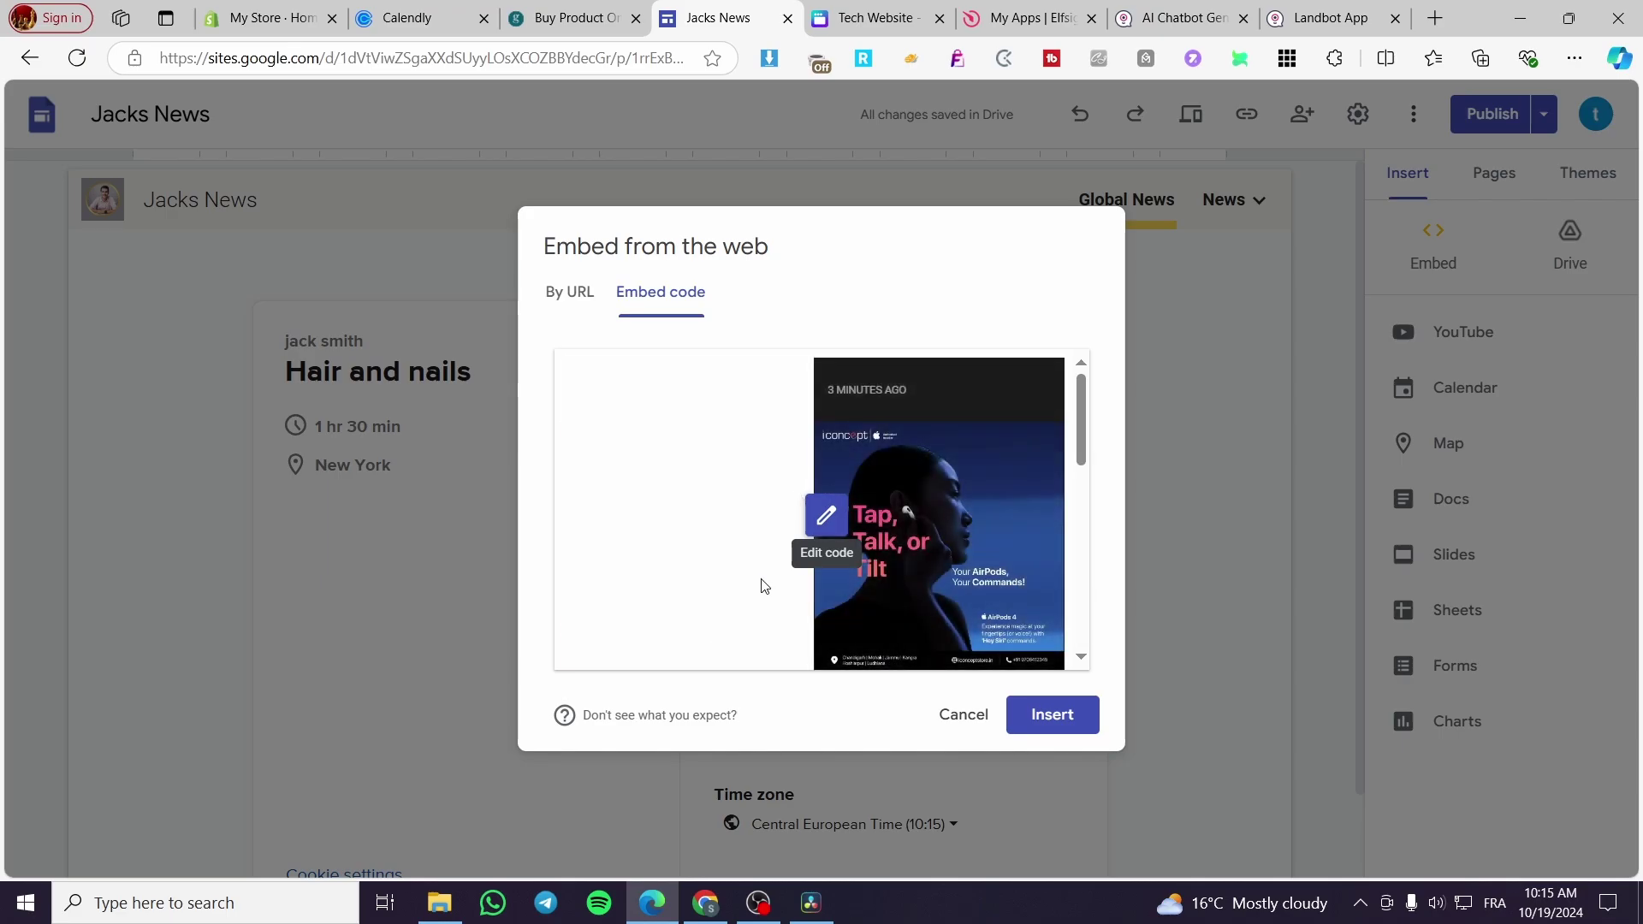
left_click(1097, 722)
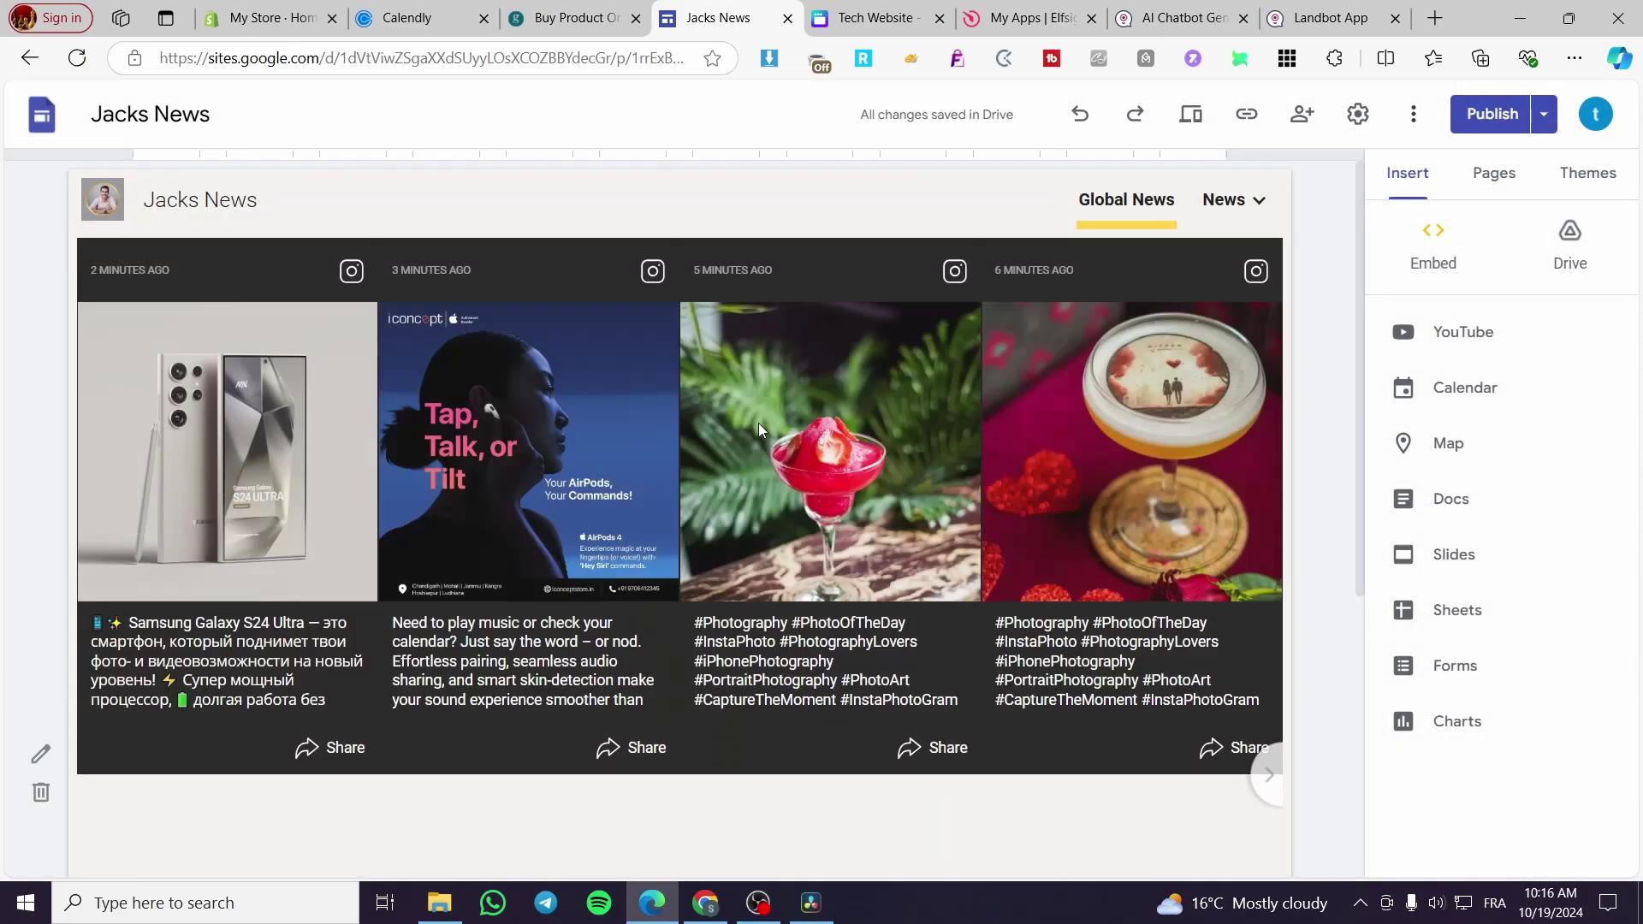
scroll(1006, 474, "down", 5)
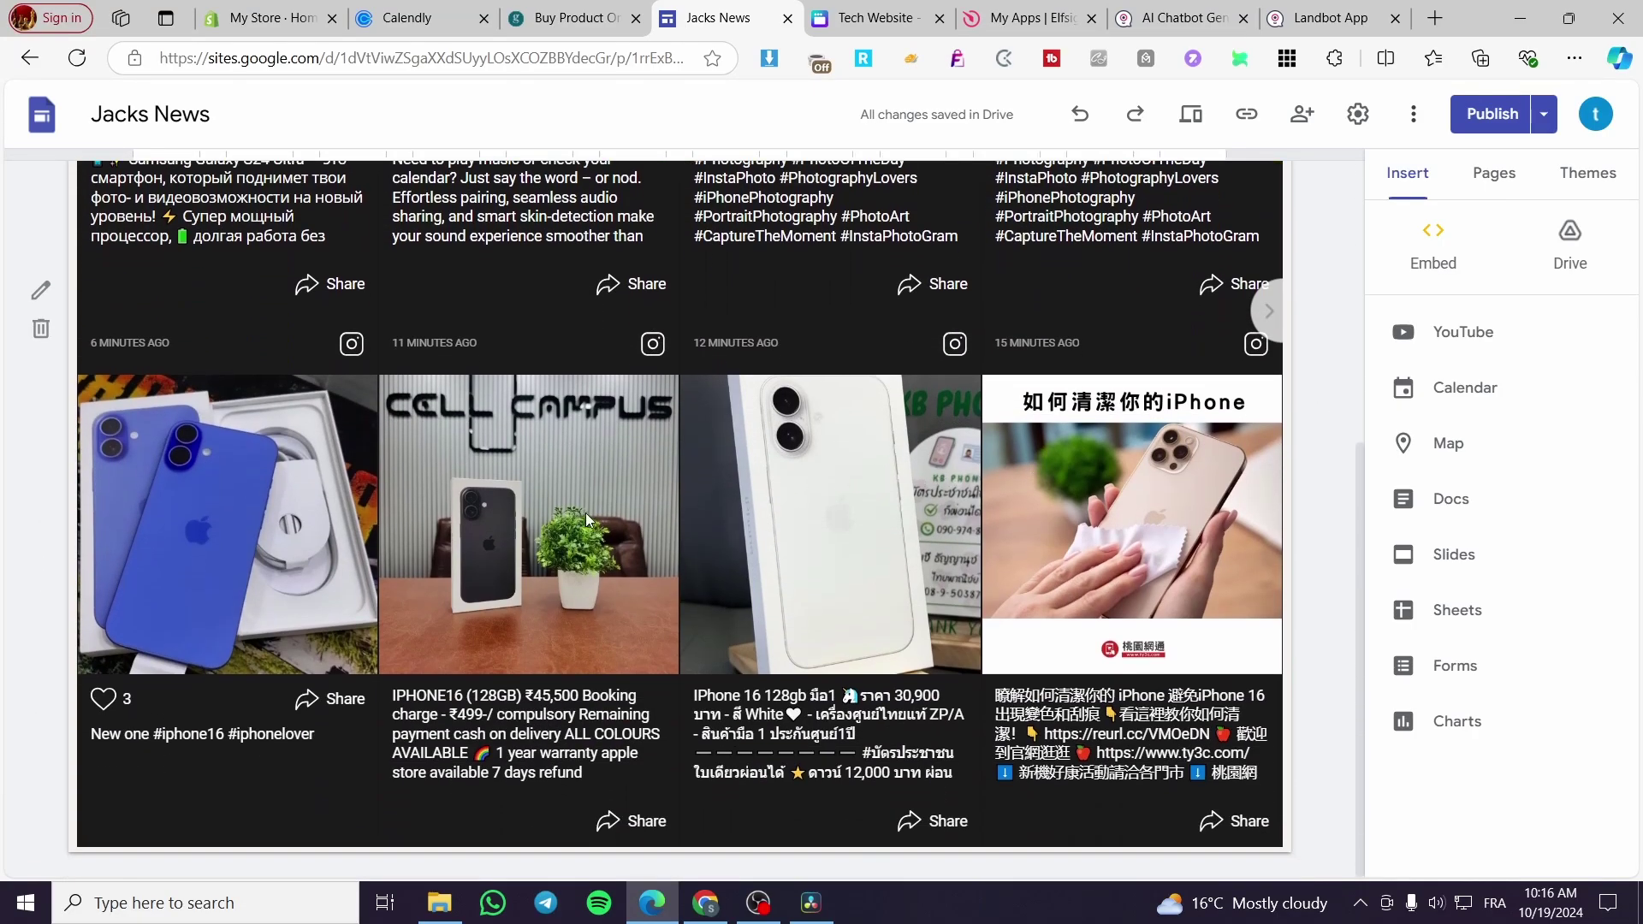
scroll(494, 537, "up", 5)
scroll(495, 536, "down", 5)
scroll(768, 545, "up", 5)
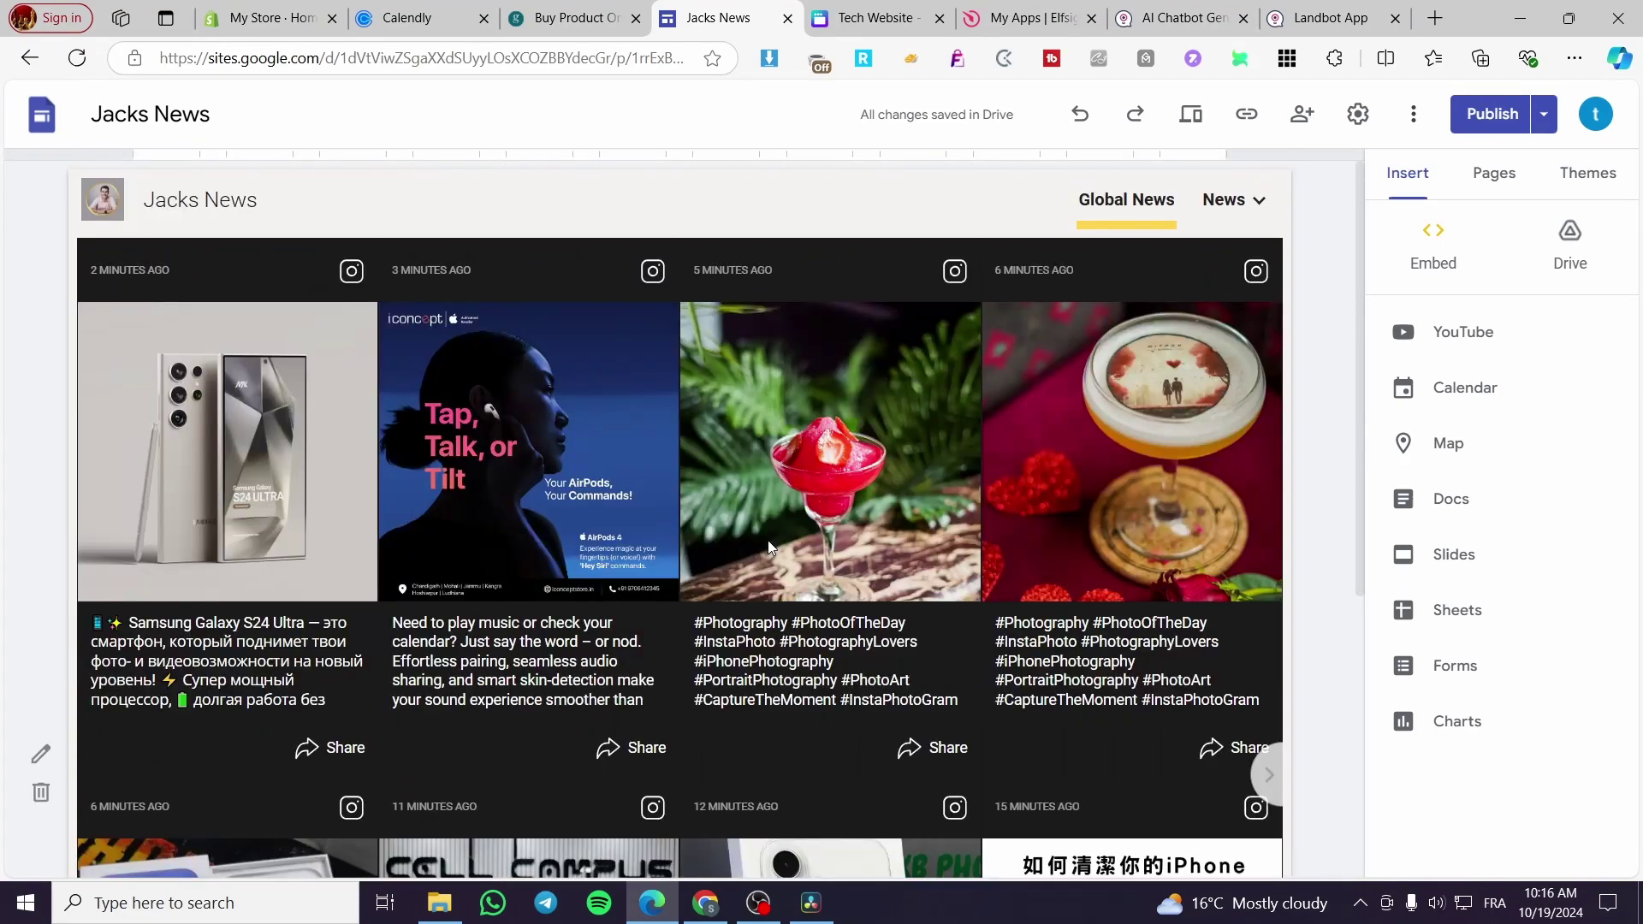
scroll(474, 494, "down", 5)
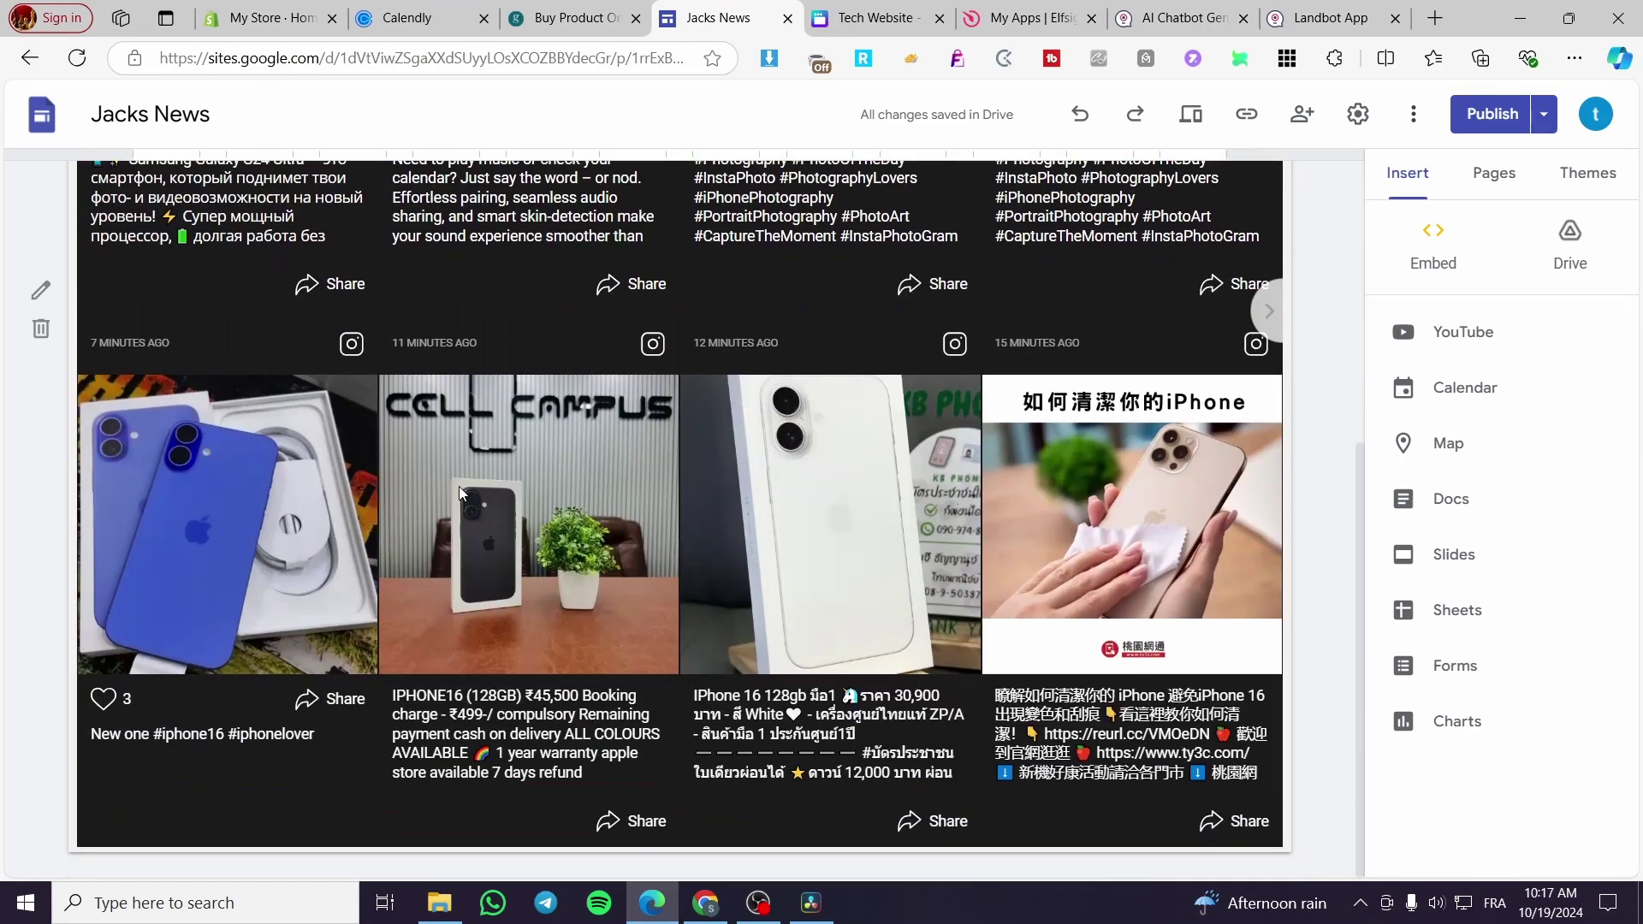
scroll(1454, 428, "up", 5)
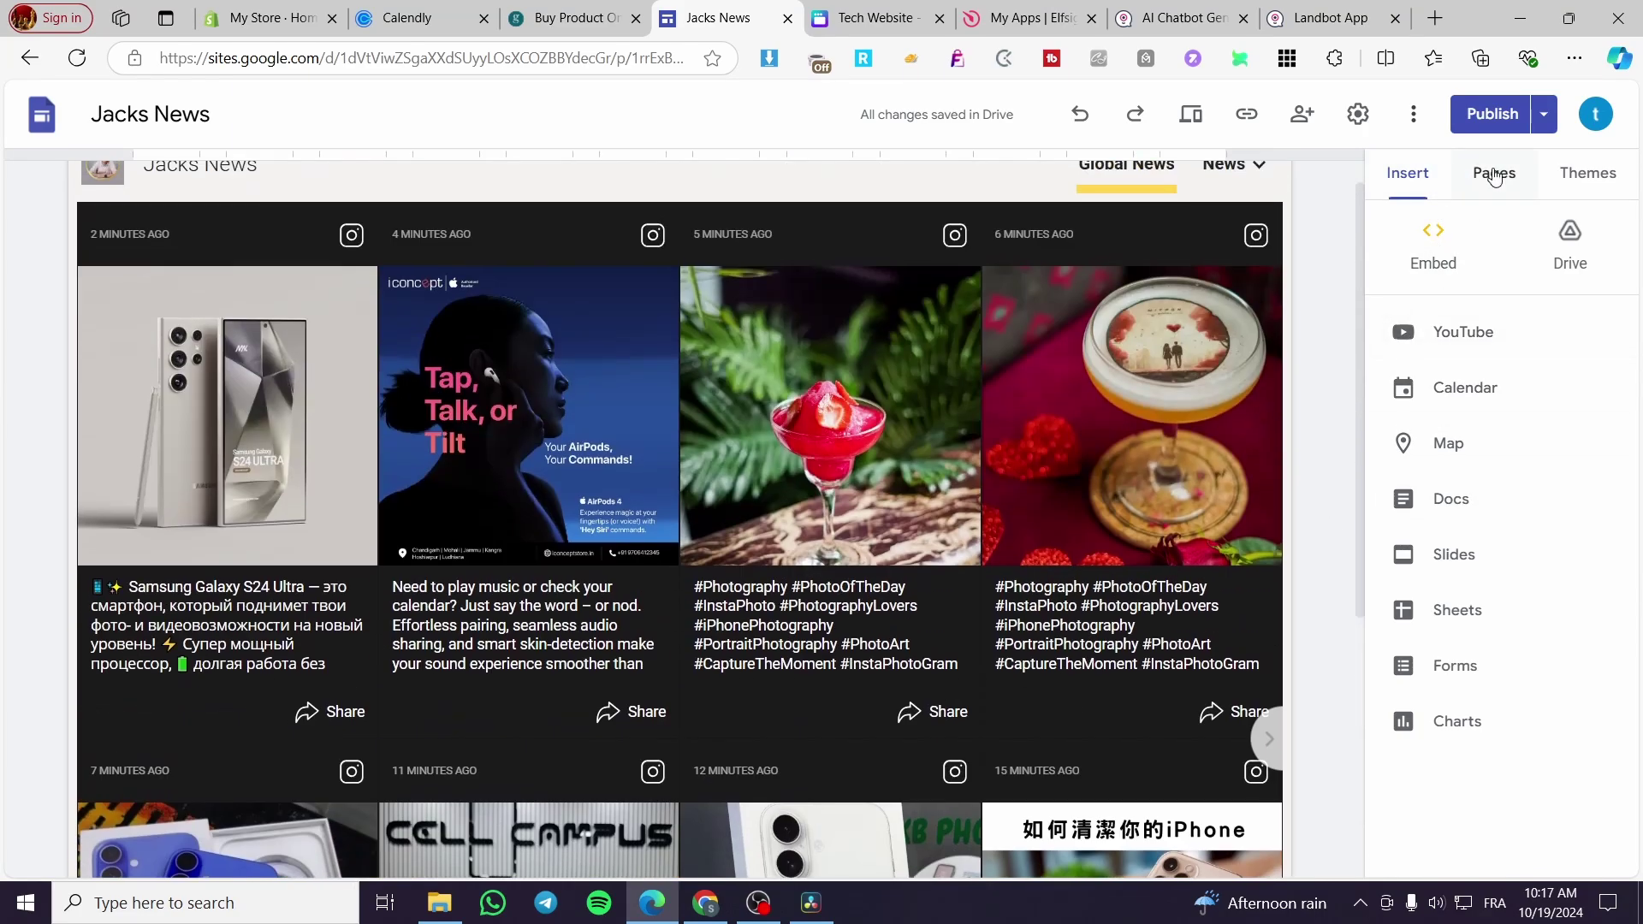
Create a new page with the default Untitled name from the Pages list
left_click(1461, 175)
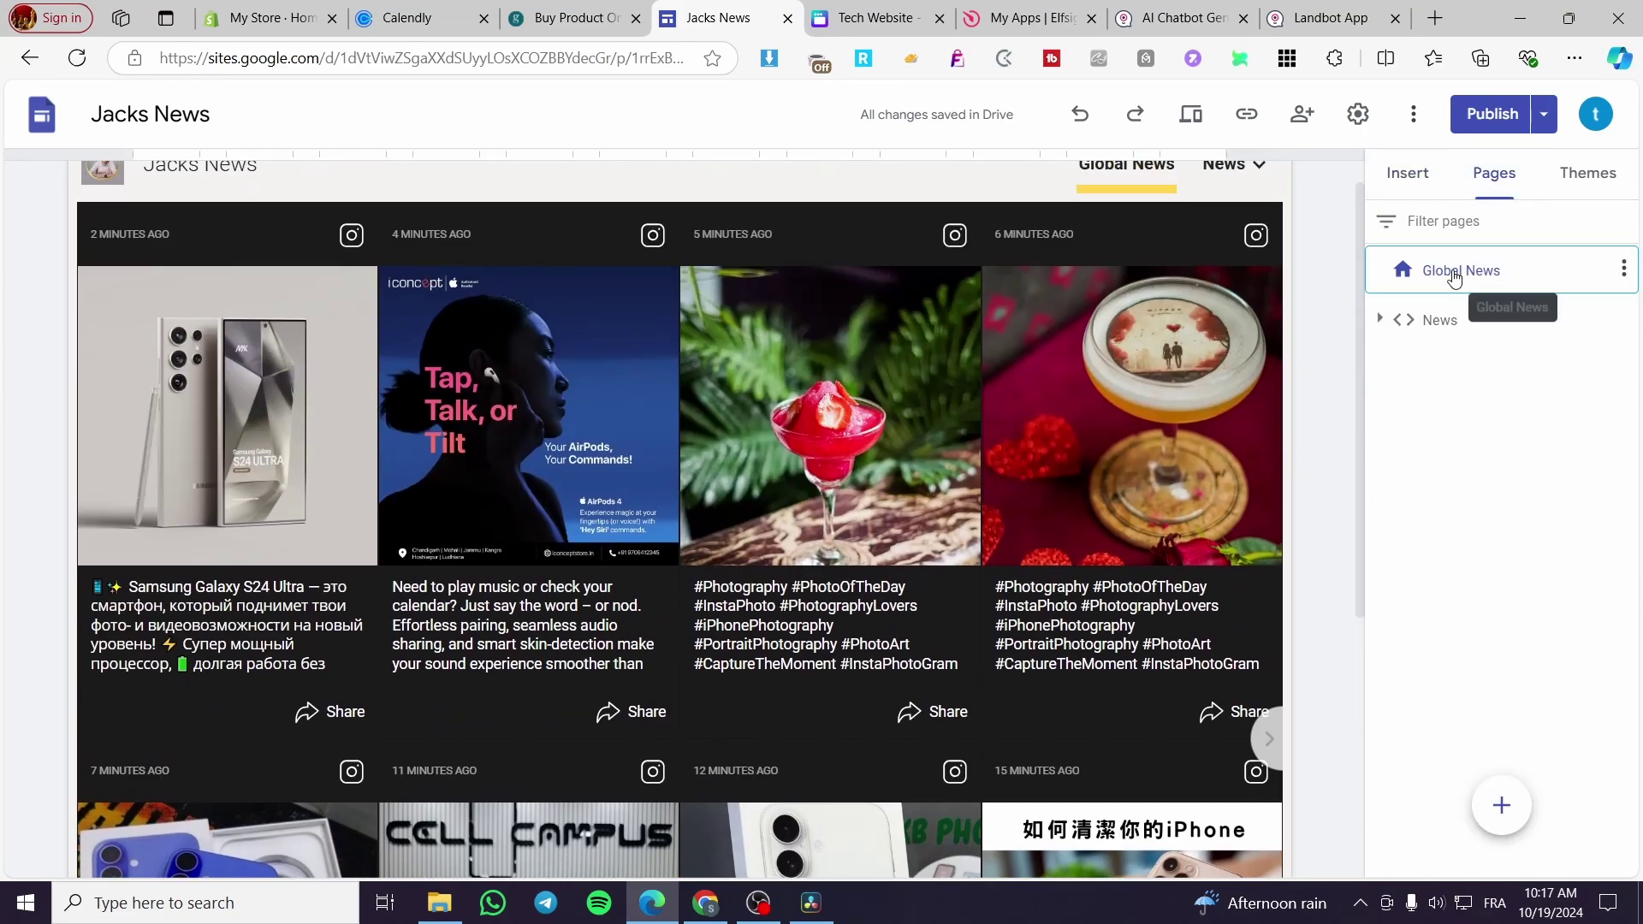
left_click(1455, 281)
left_click(1406, 327)
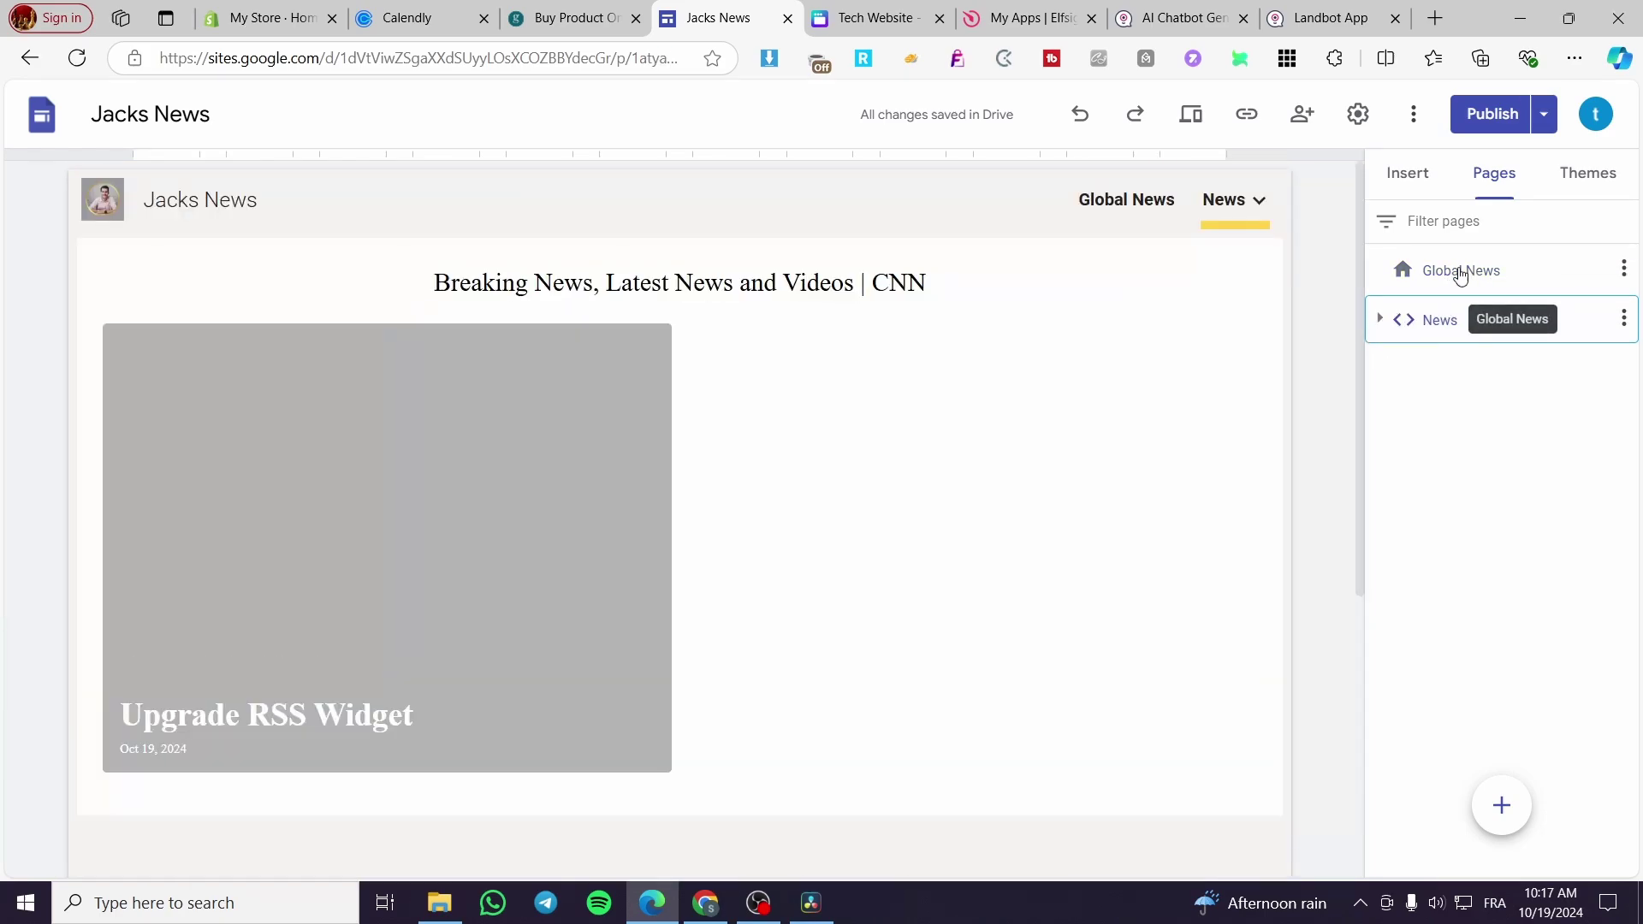
left_click(1461, 273)
left_click(1444, 329)
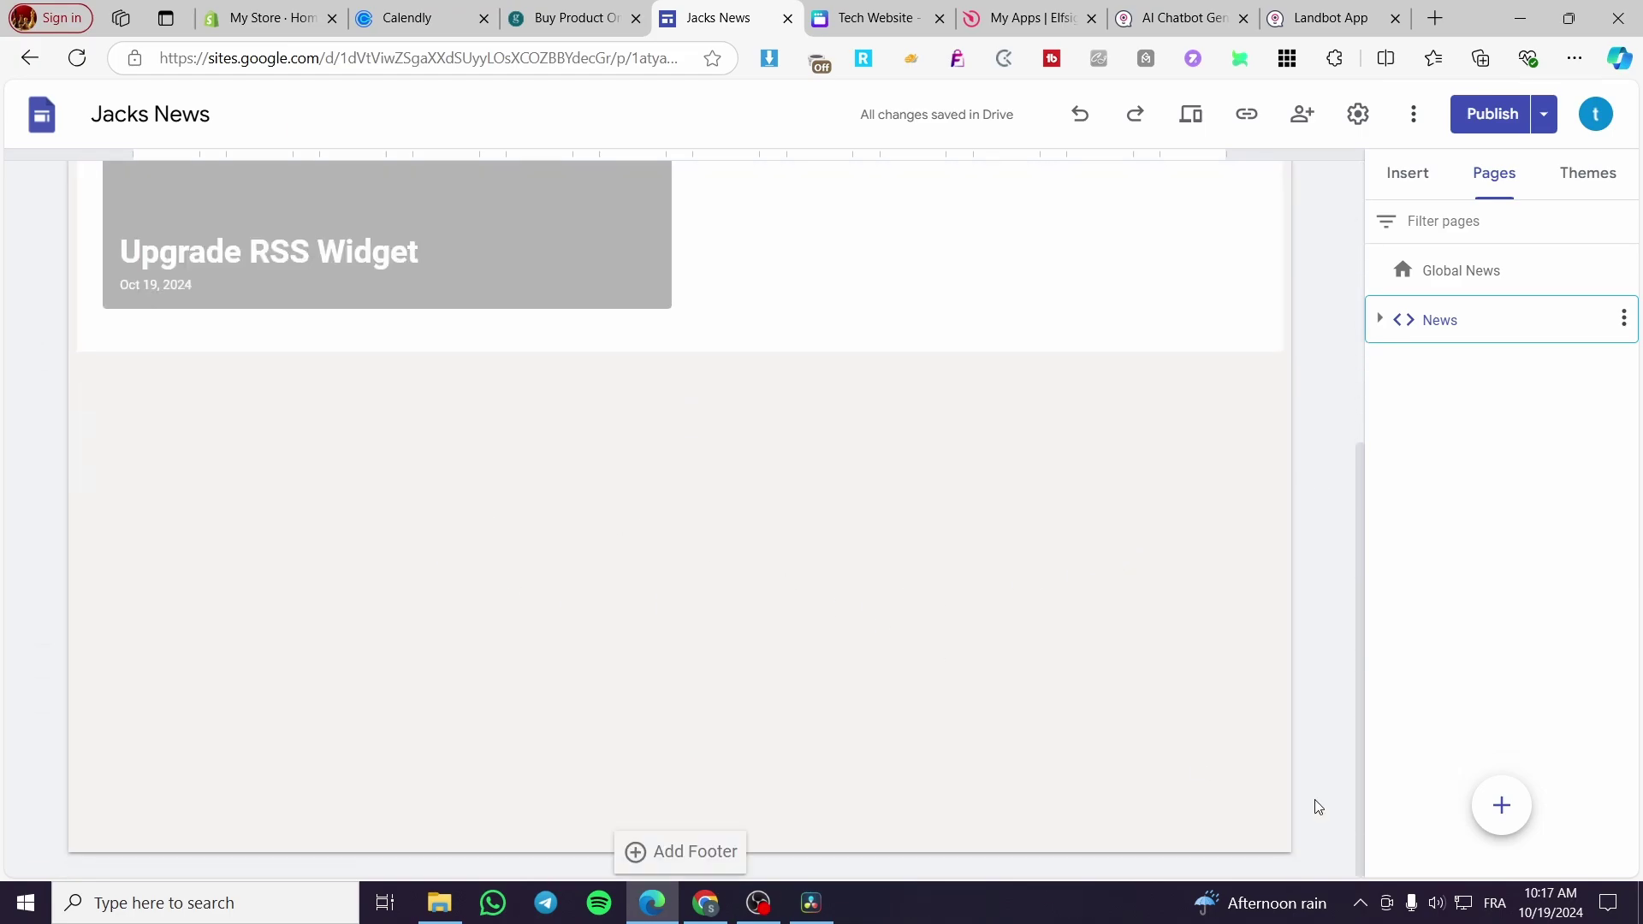
left_click(1503, 807)
left_click(1315, 484)
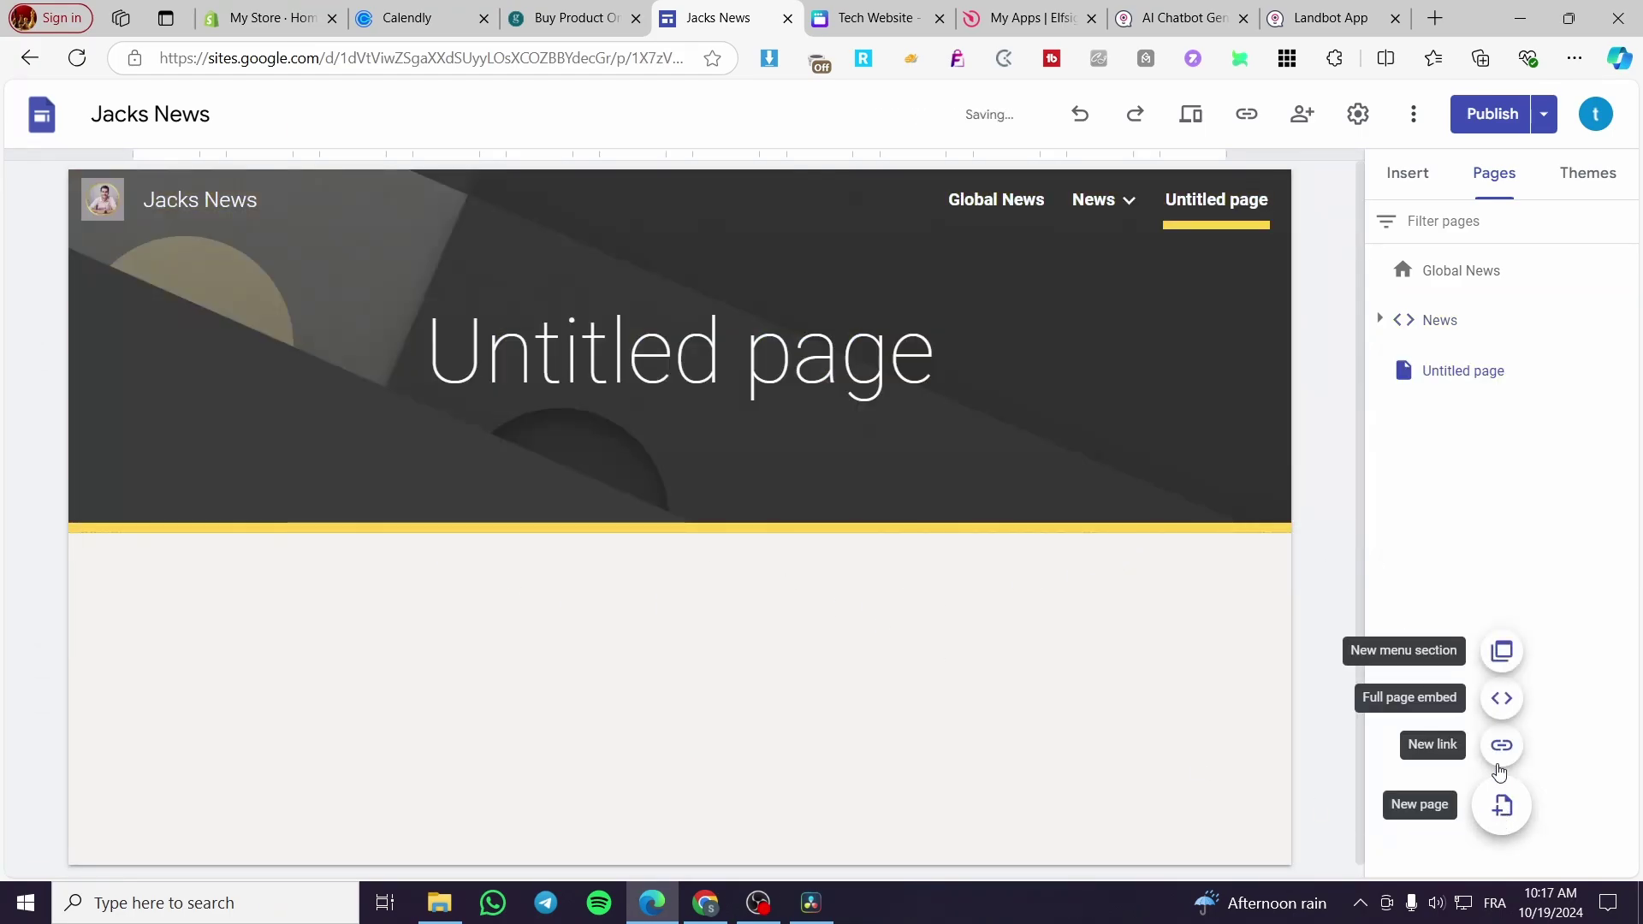
Dismiss the new link form and return to Global News with the Insert options showing
left_click(1502, 744)
left_click(1470, 690)
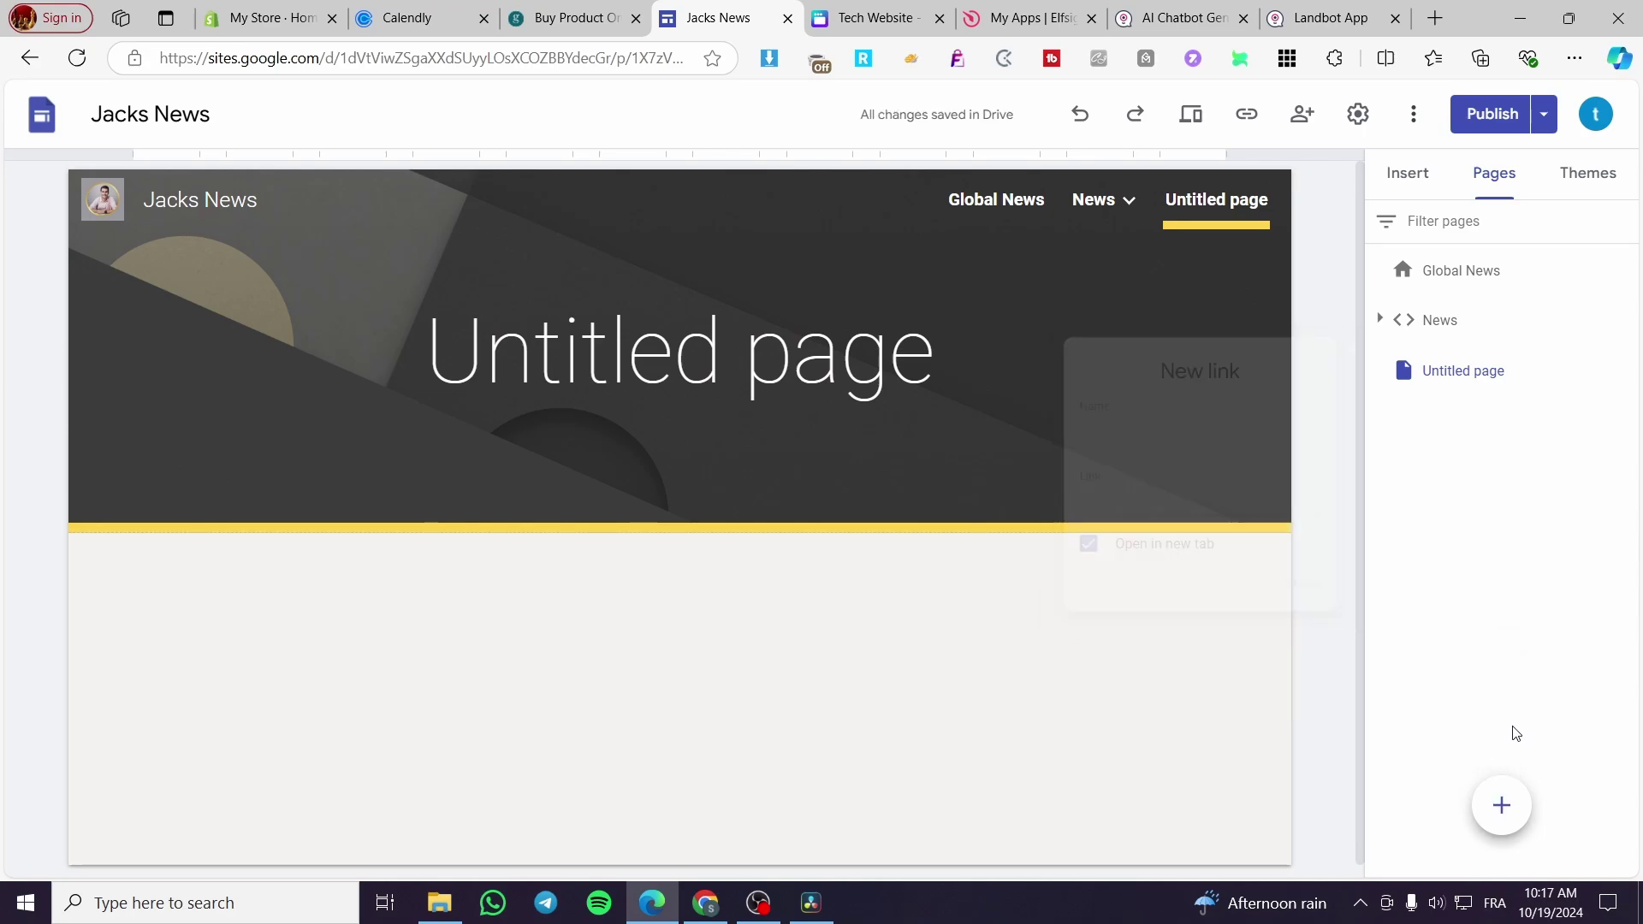
mouse_move(1493, 803)
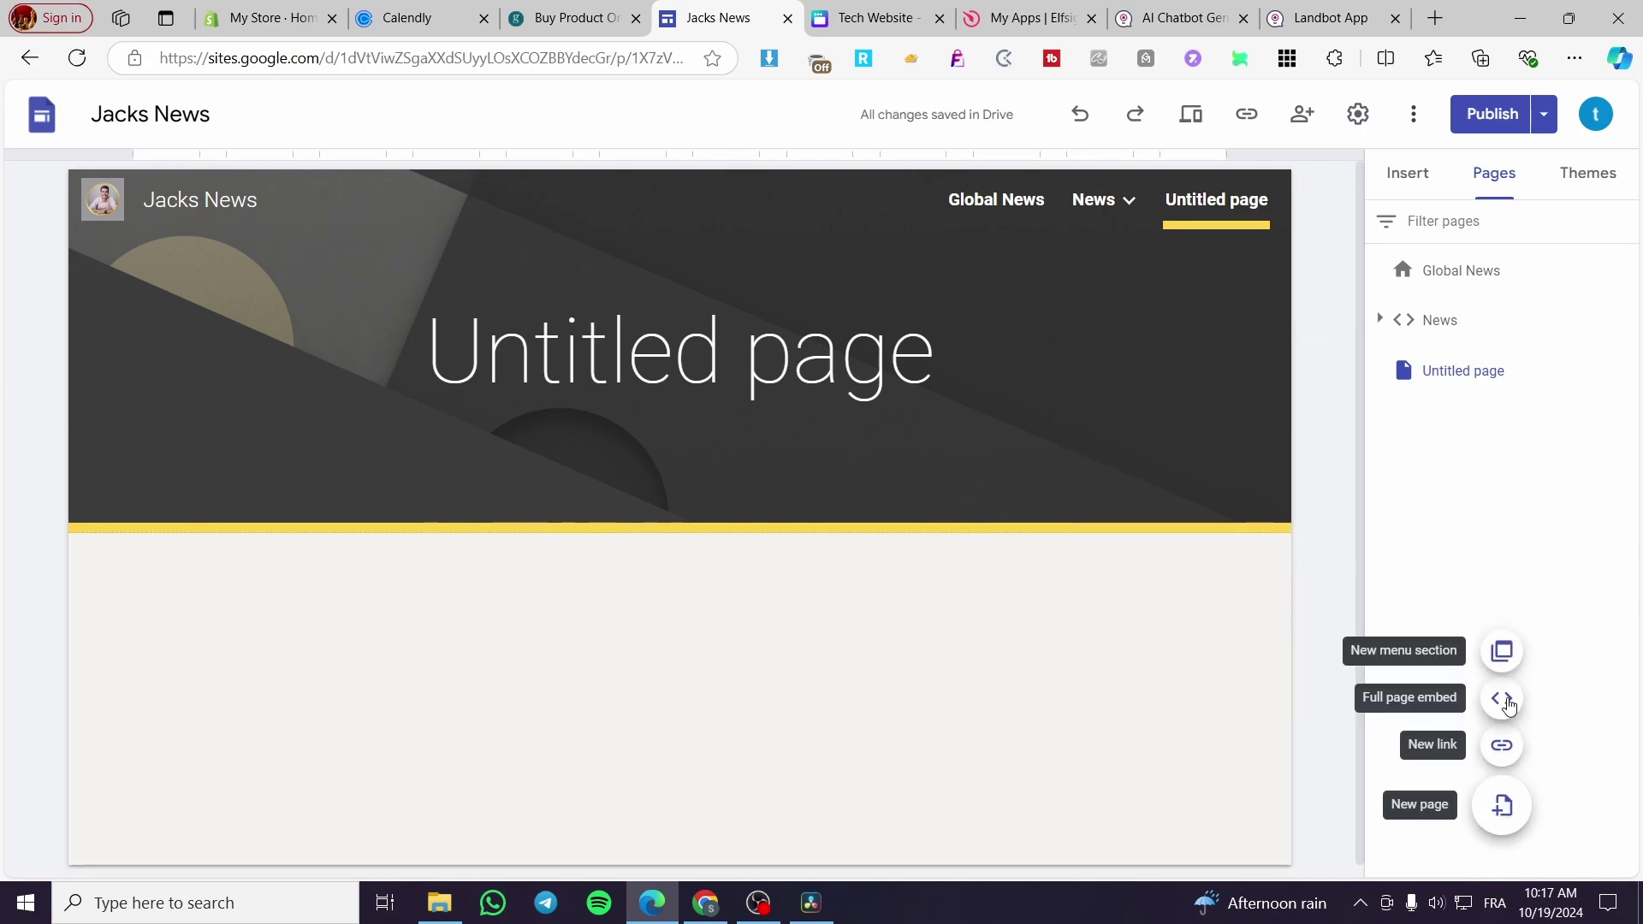
left_click(1481, 272)
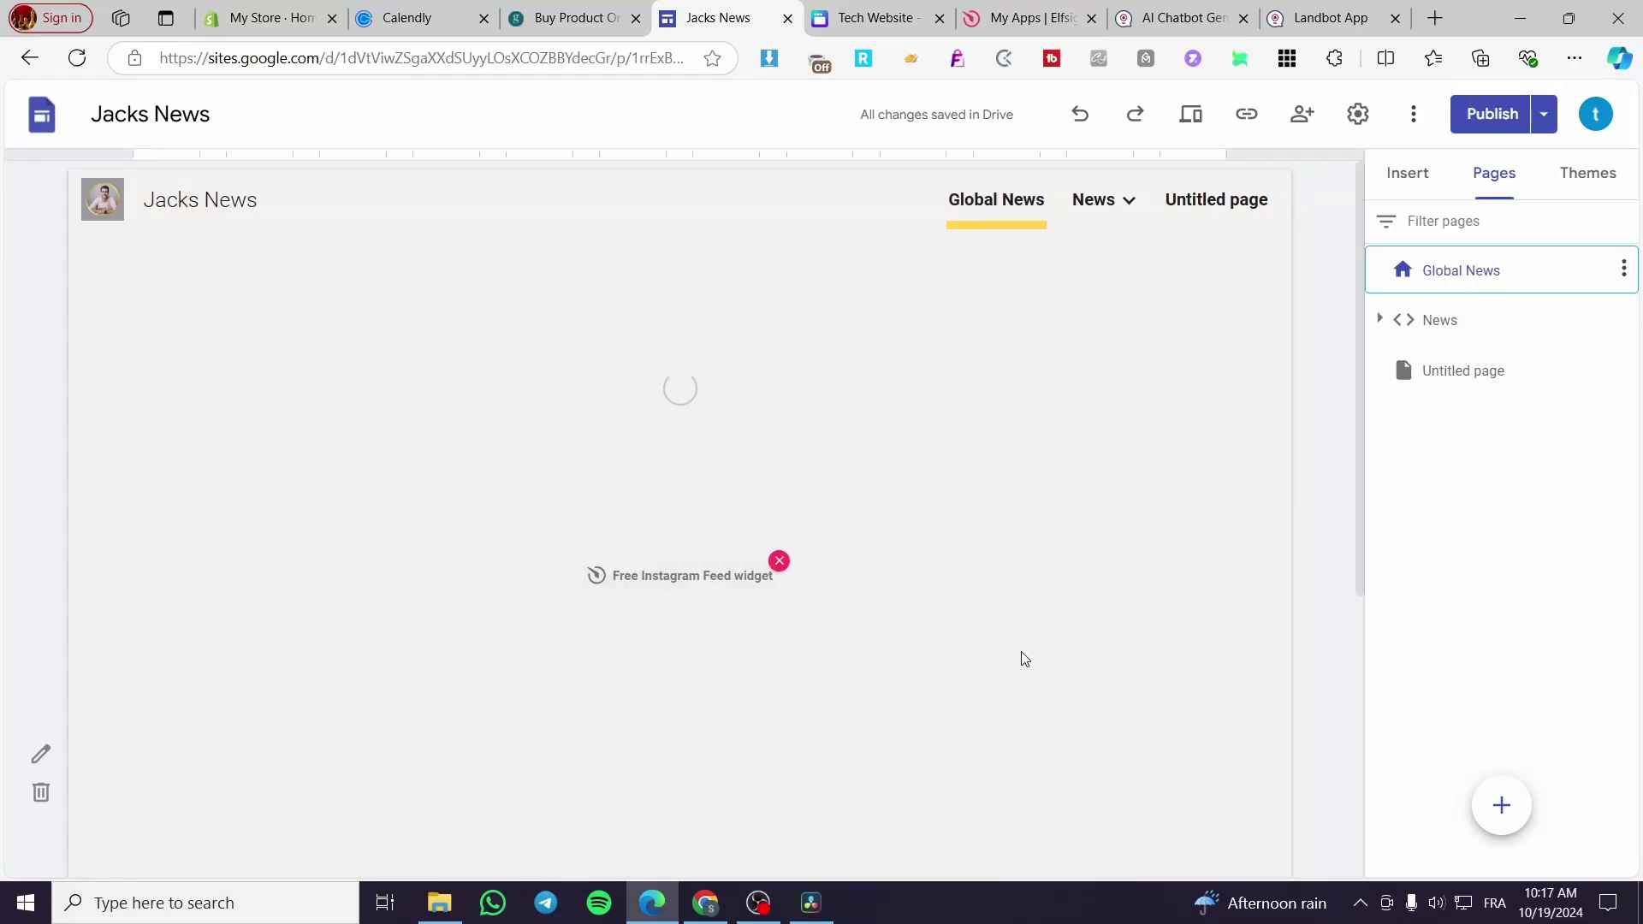
scroll(1044, 658, "down", 5)
left_click(1401, 182)
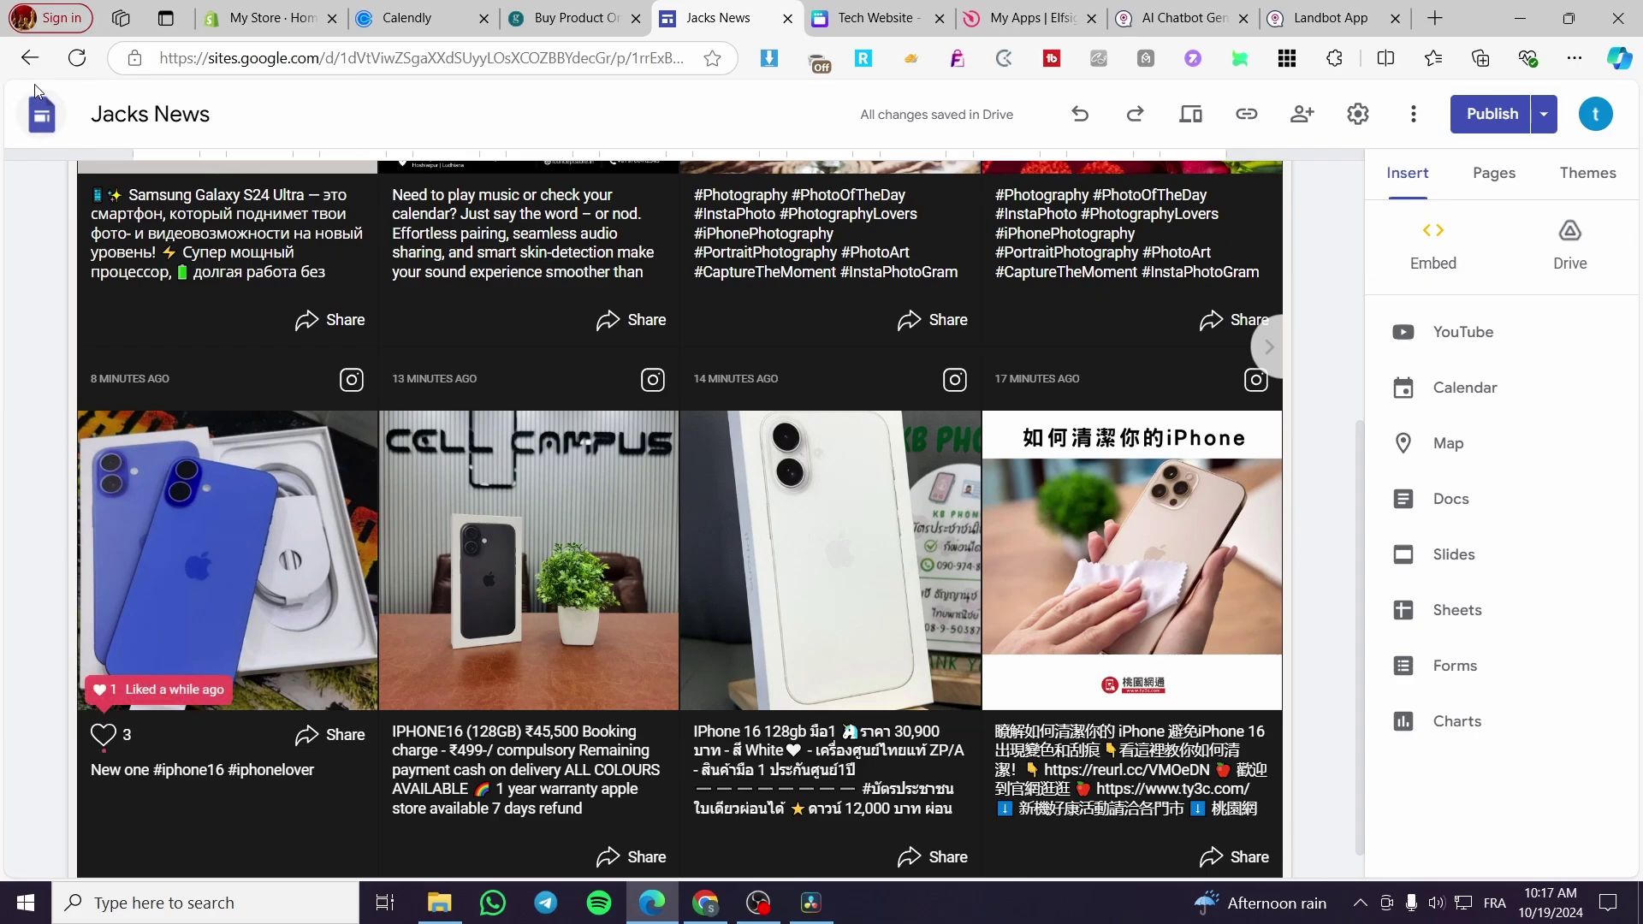
Open the Jacks Grills restaurant site from the sites list and look over its page
left_click(41, 115)
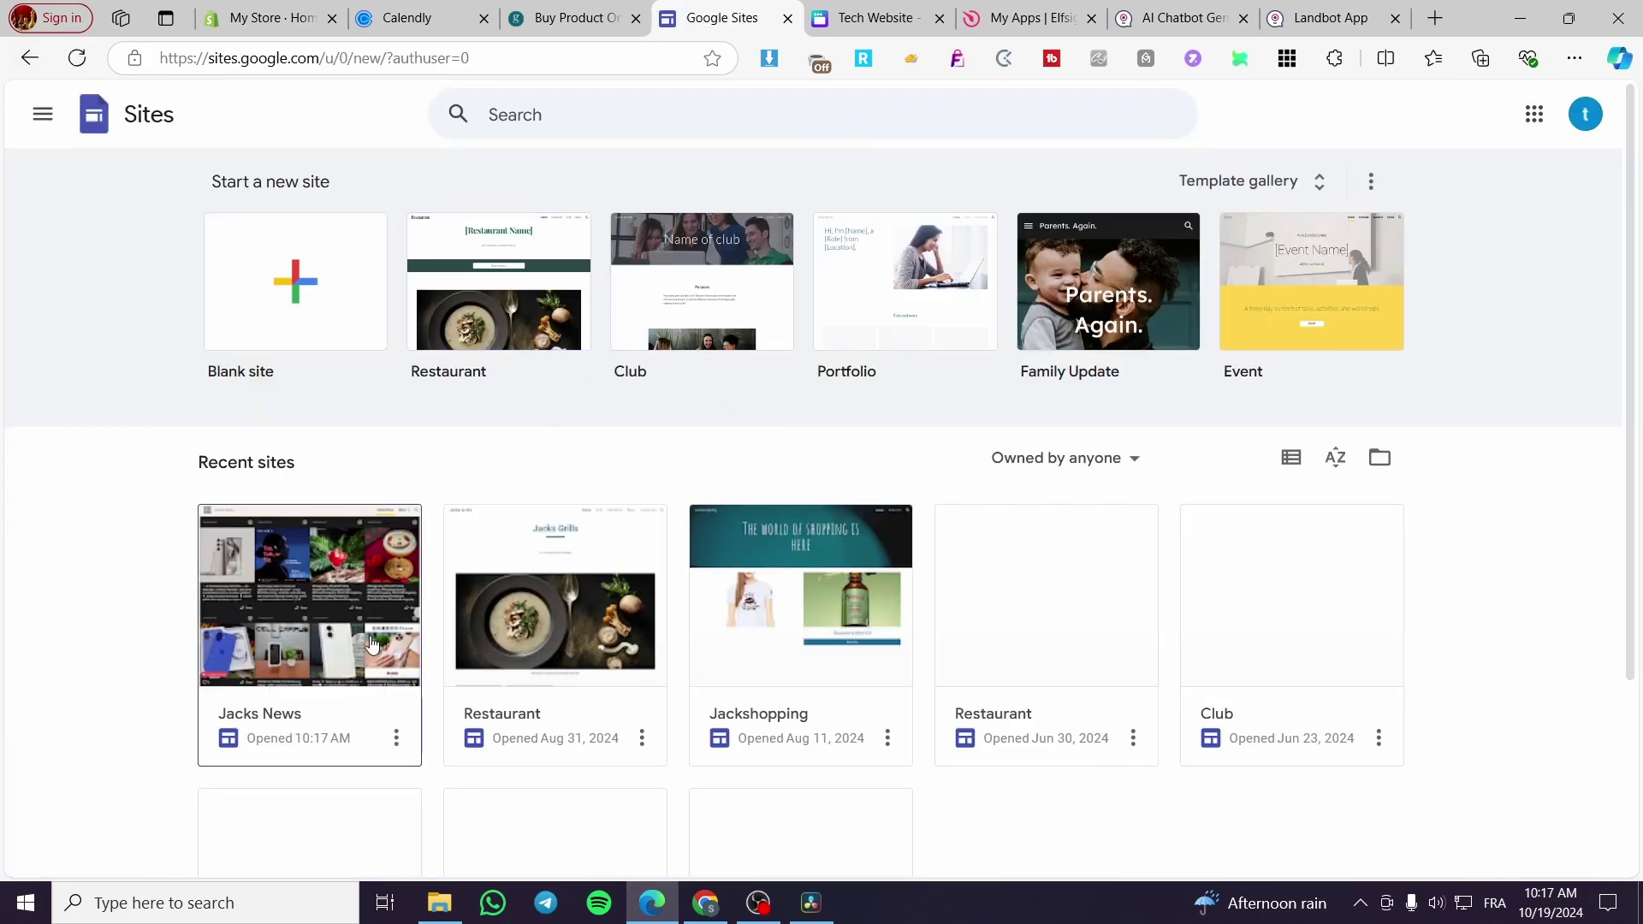
left_click(548, 609)
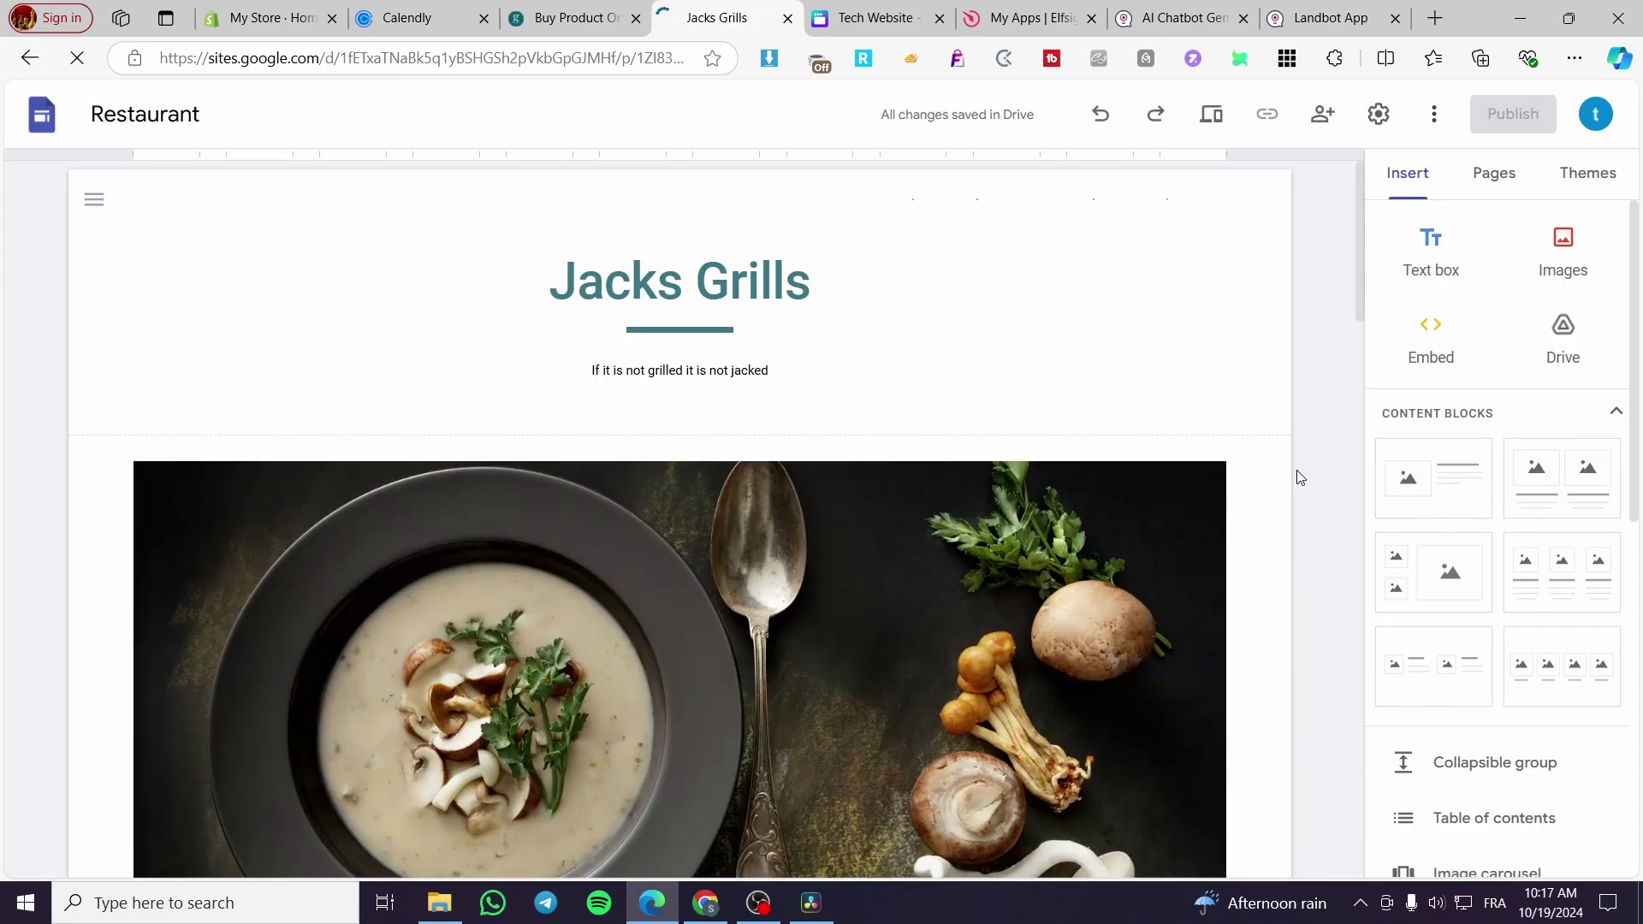
scroll(1283, 477, "down", 8)
scroll(1112, 462, "down", 3)
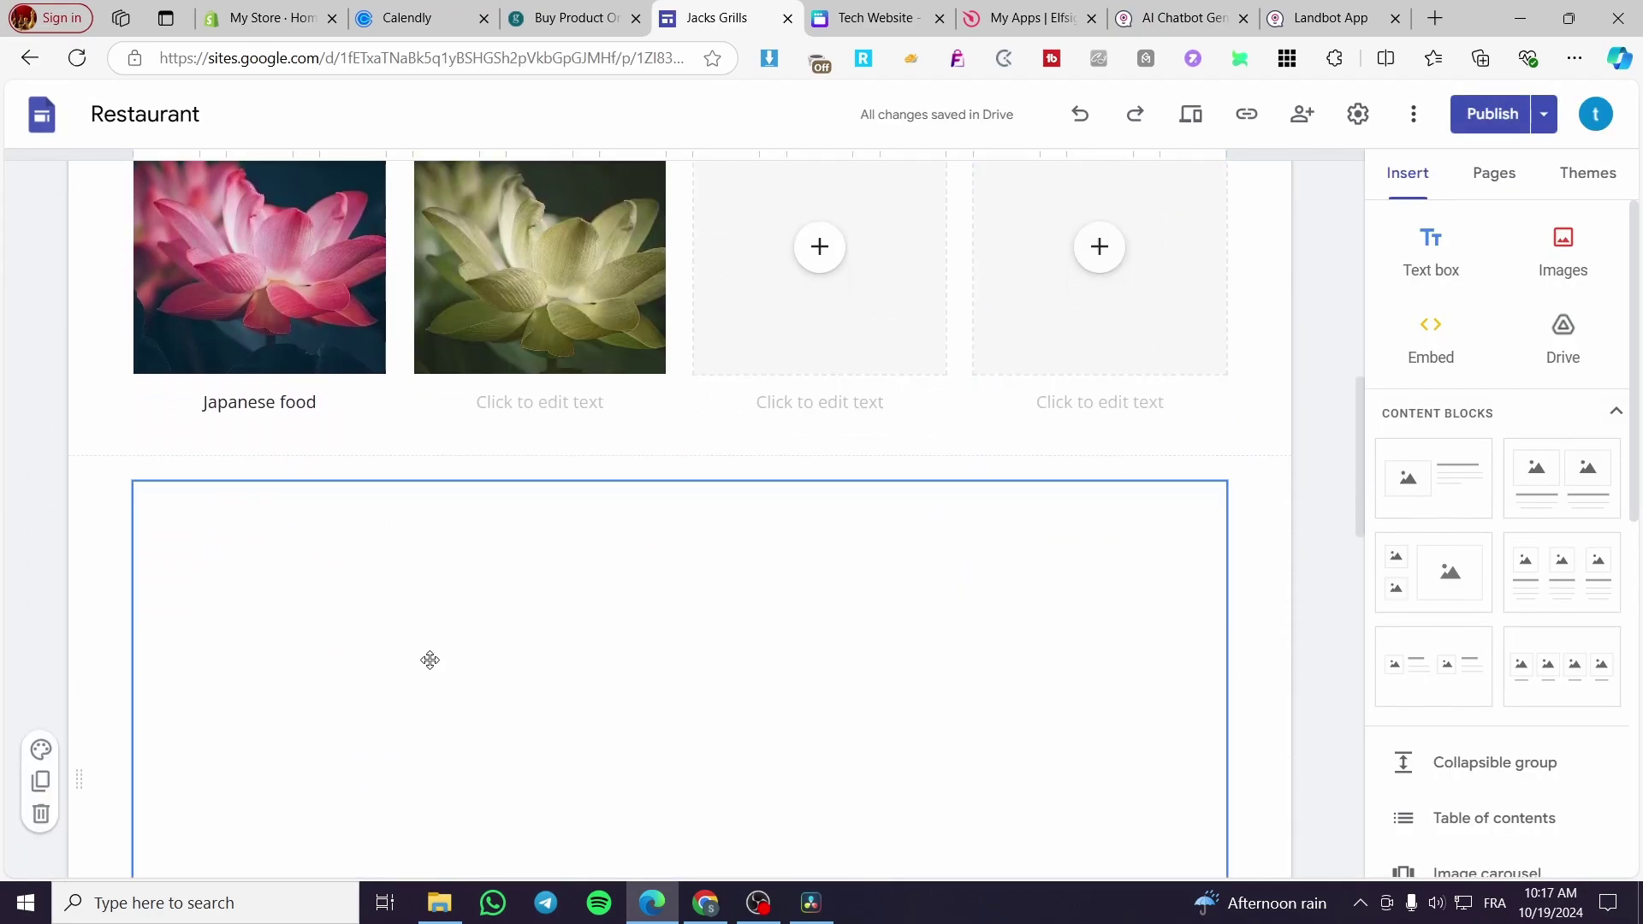
scroll(573, 611, "down", 4)
scroll(571, 579, "down", 2)
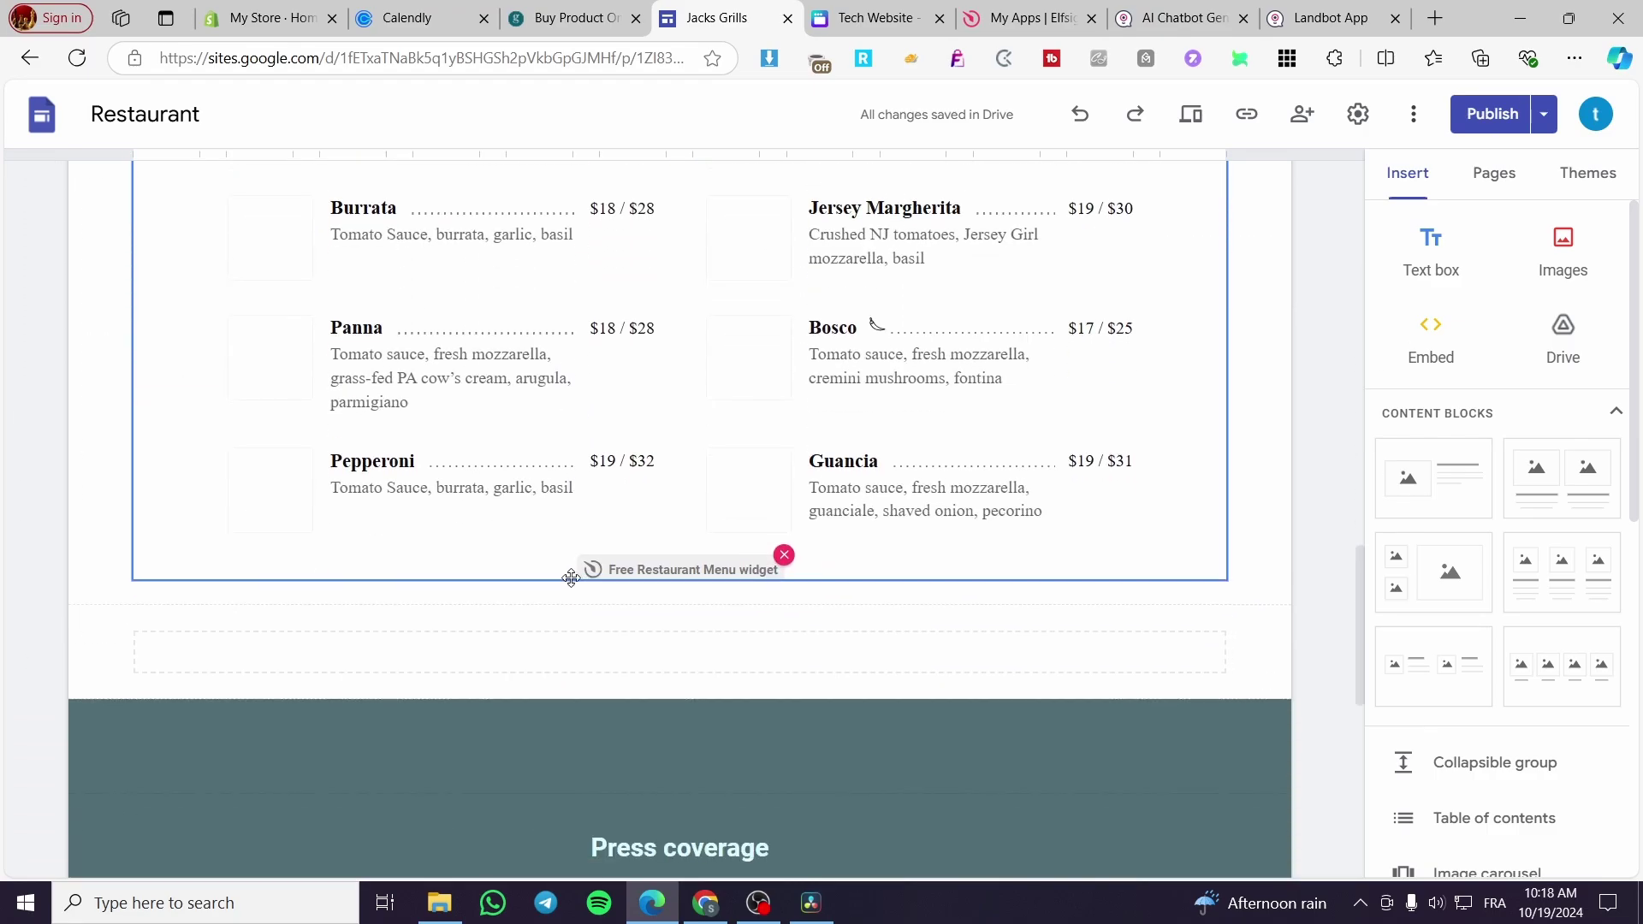
scroll(599, 575, "up", 5)
scroll(623, 575, "up", 2)
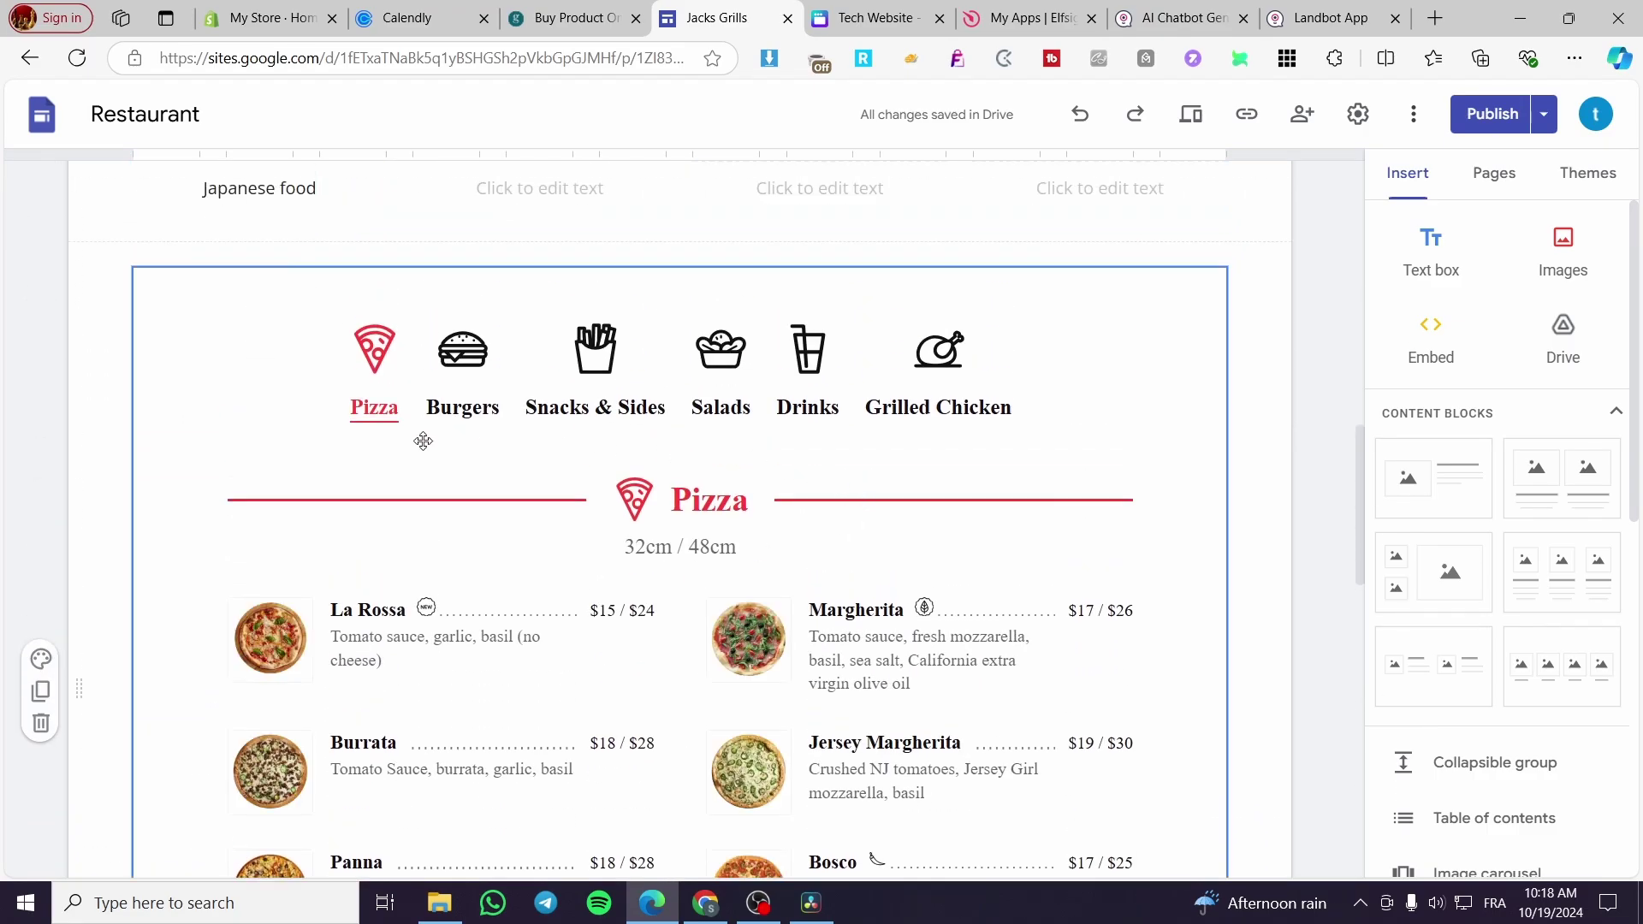
scroll(425, 465, "down", 8)
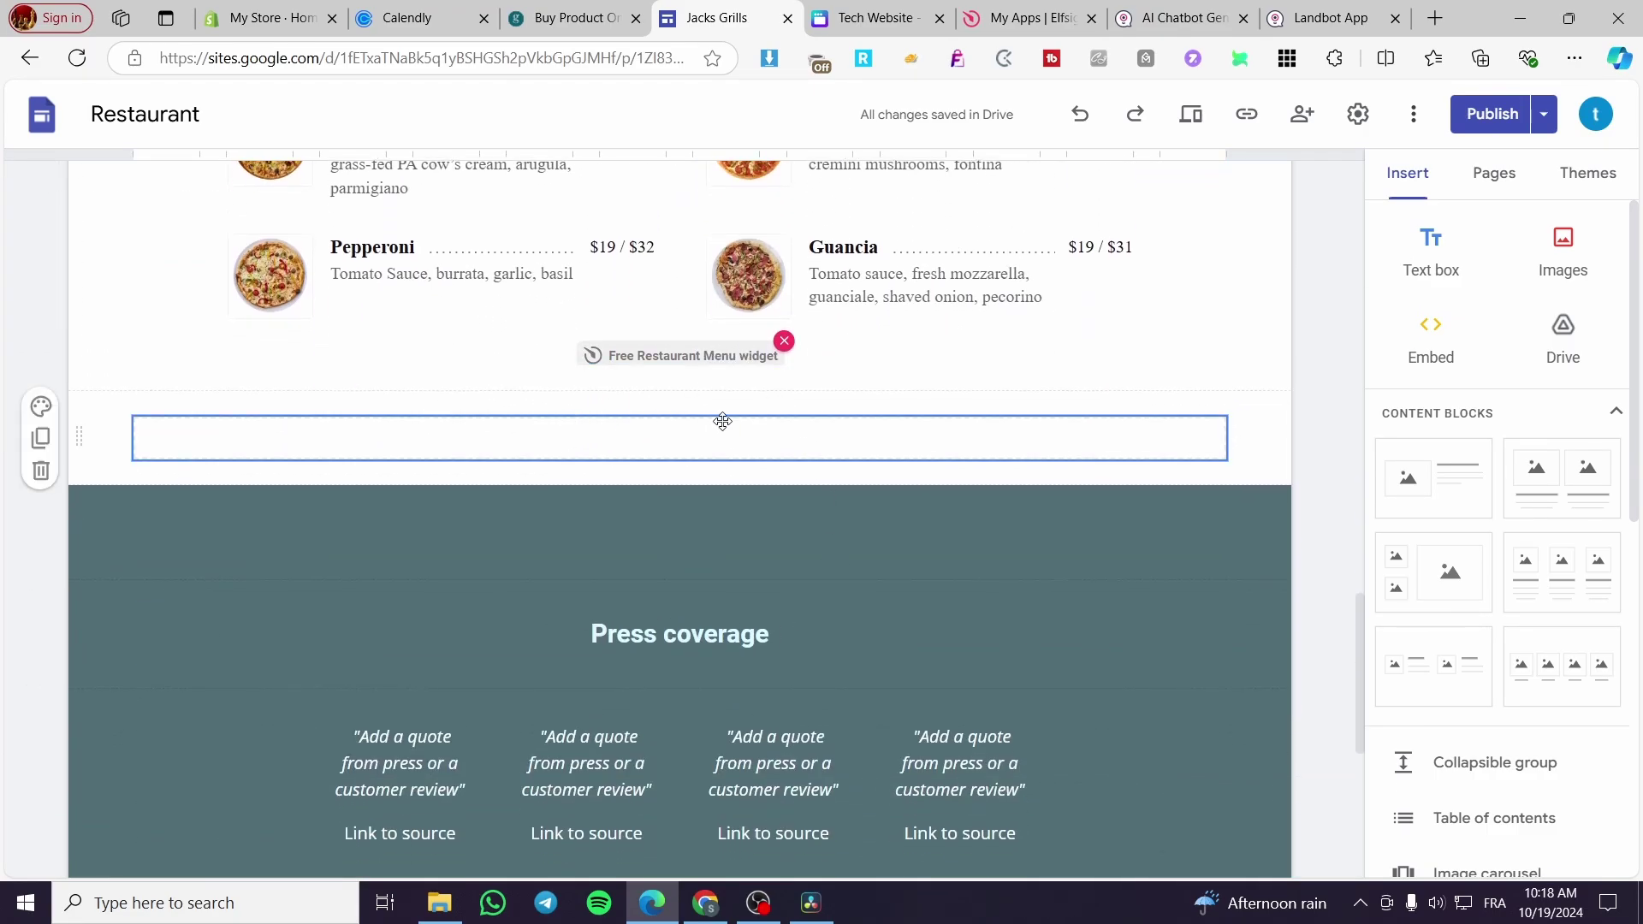
scroll(667, 400, "up", 6)
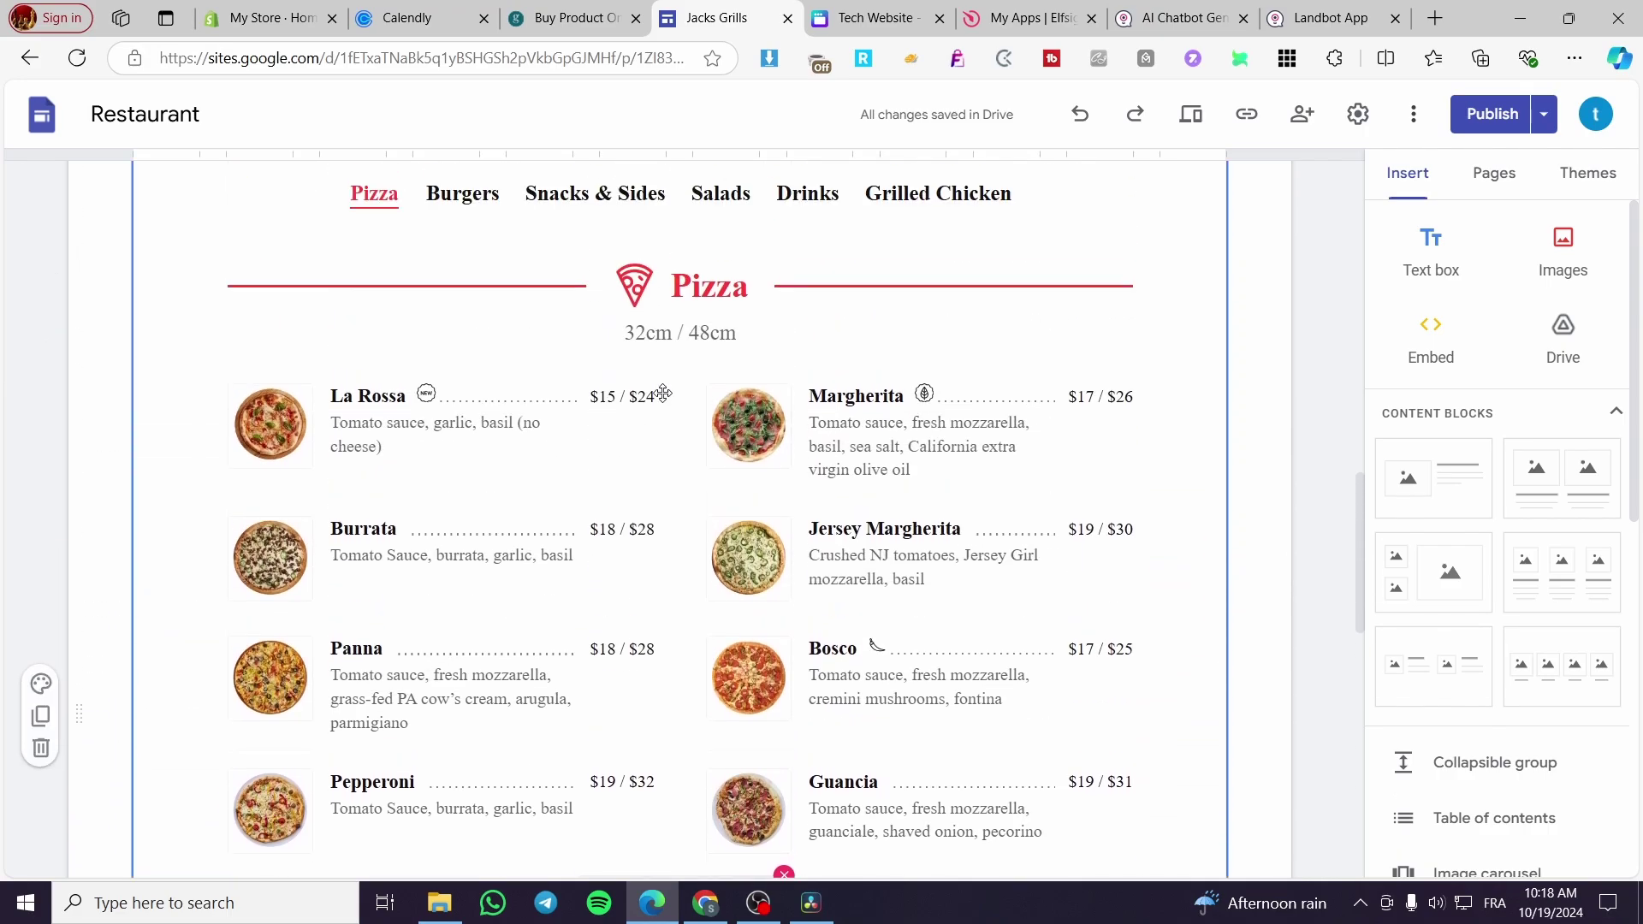
scroll(663, 394, "up", 3)
Open the Embed from the web dialog on its Embed code tab
left_click(1420, 360)
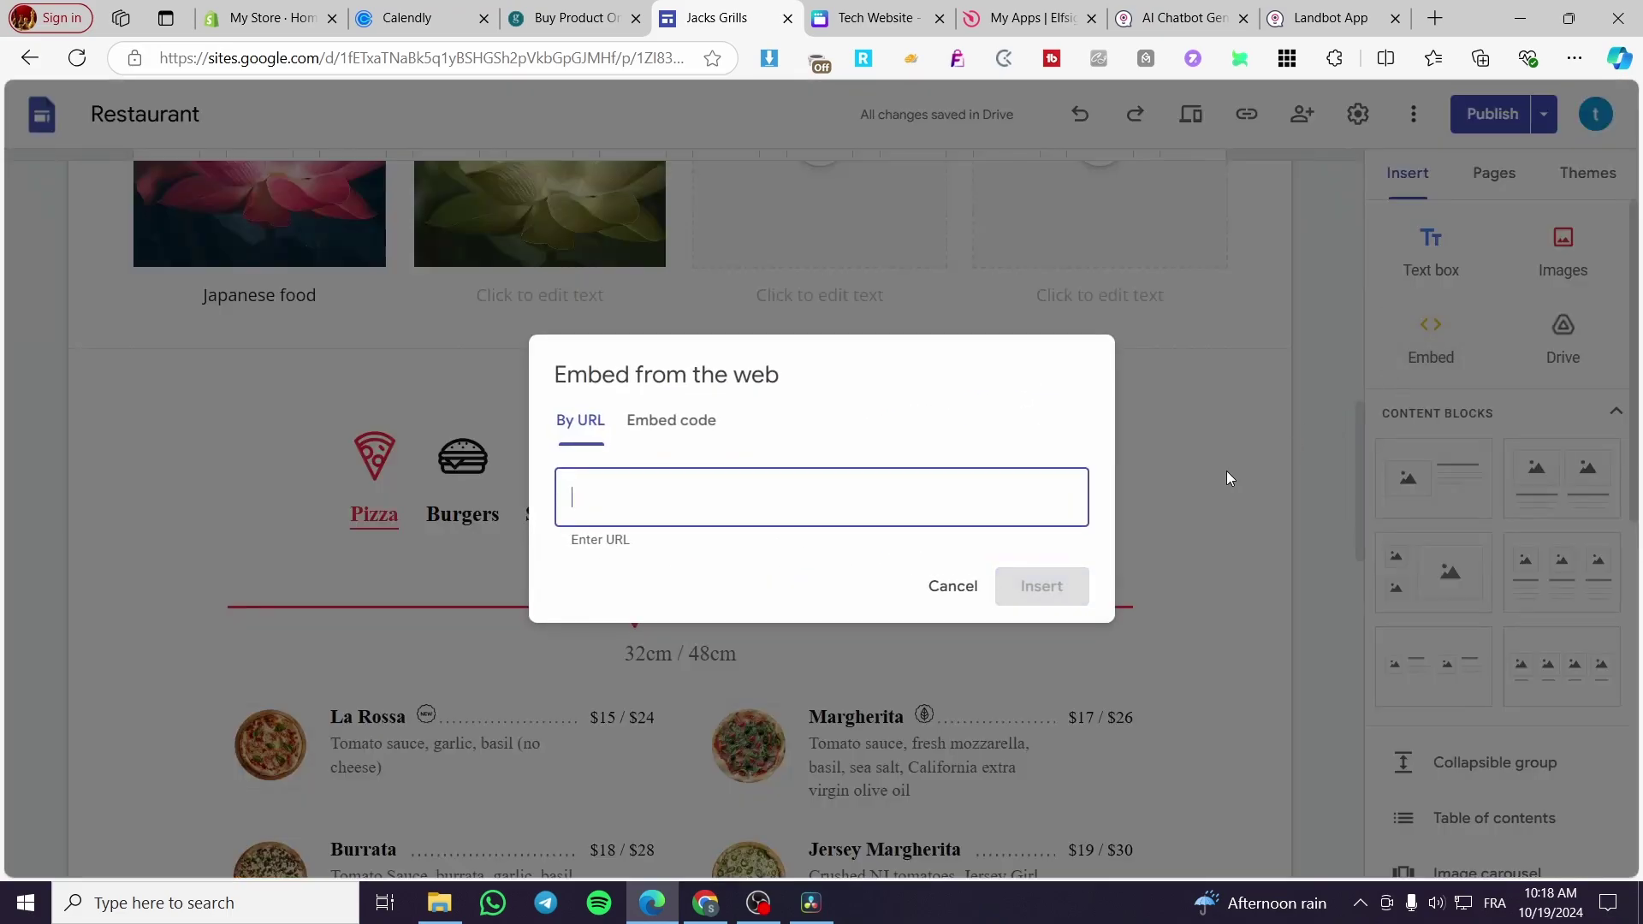
left_click(707, 420)
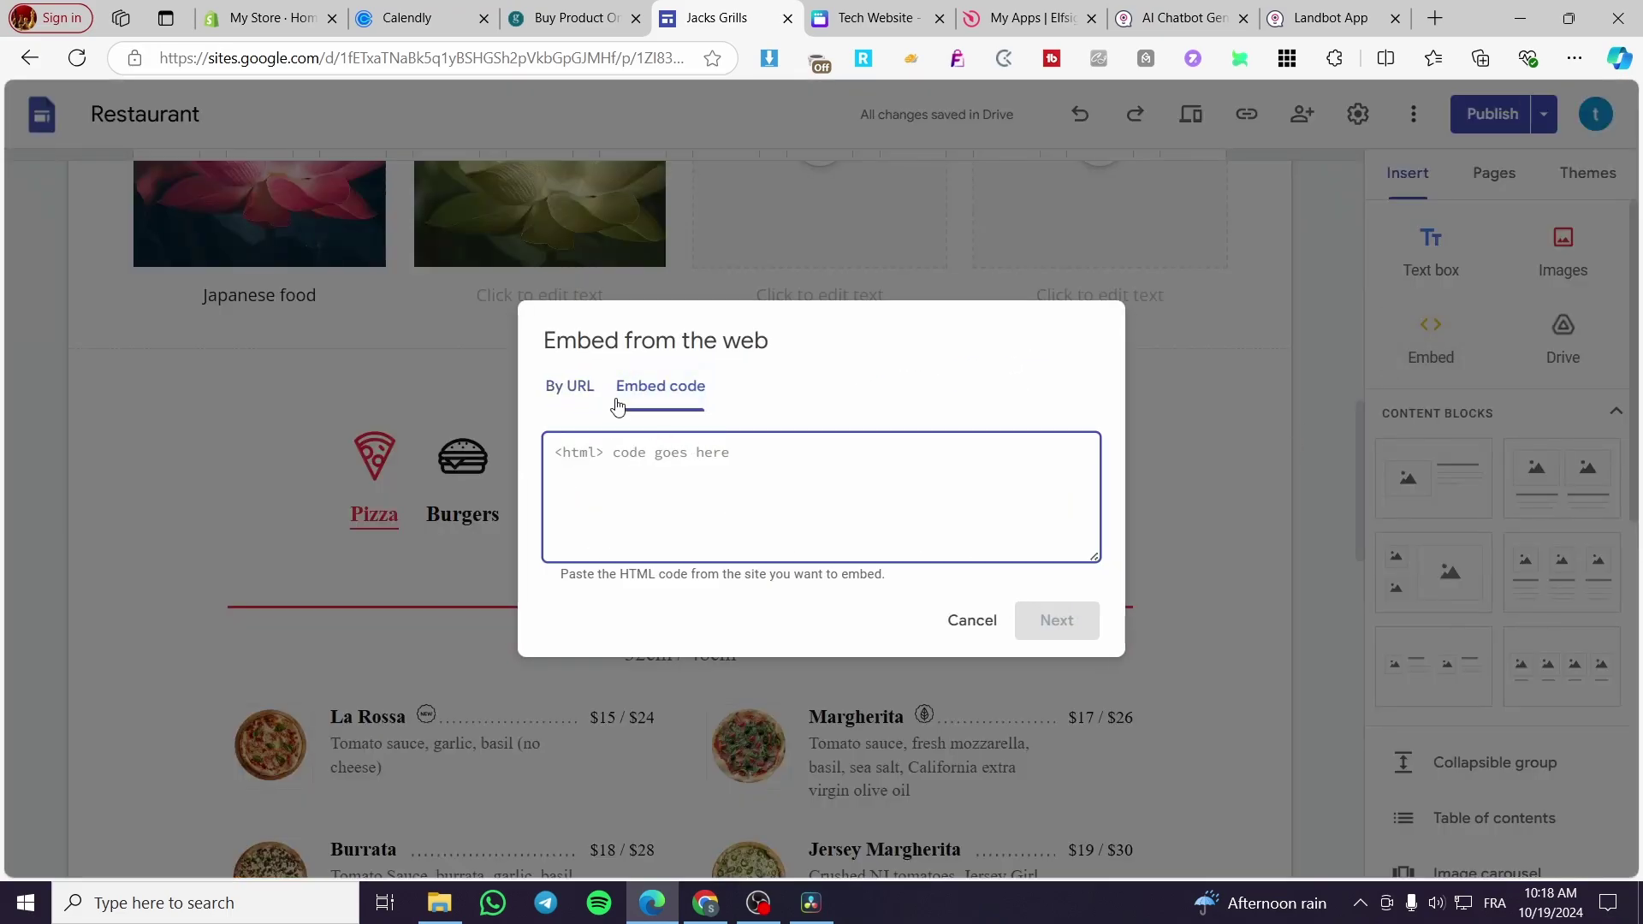
left_click(873, 17)
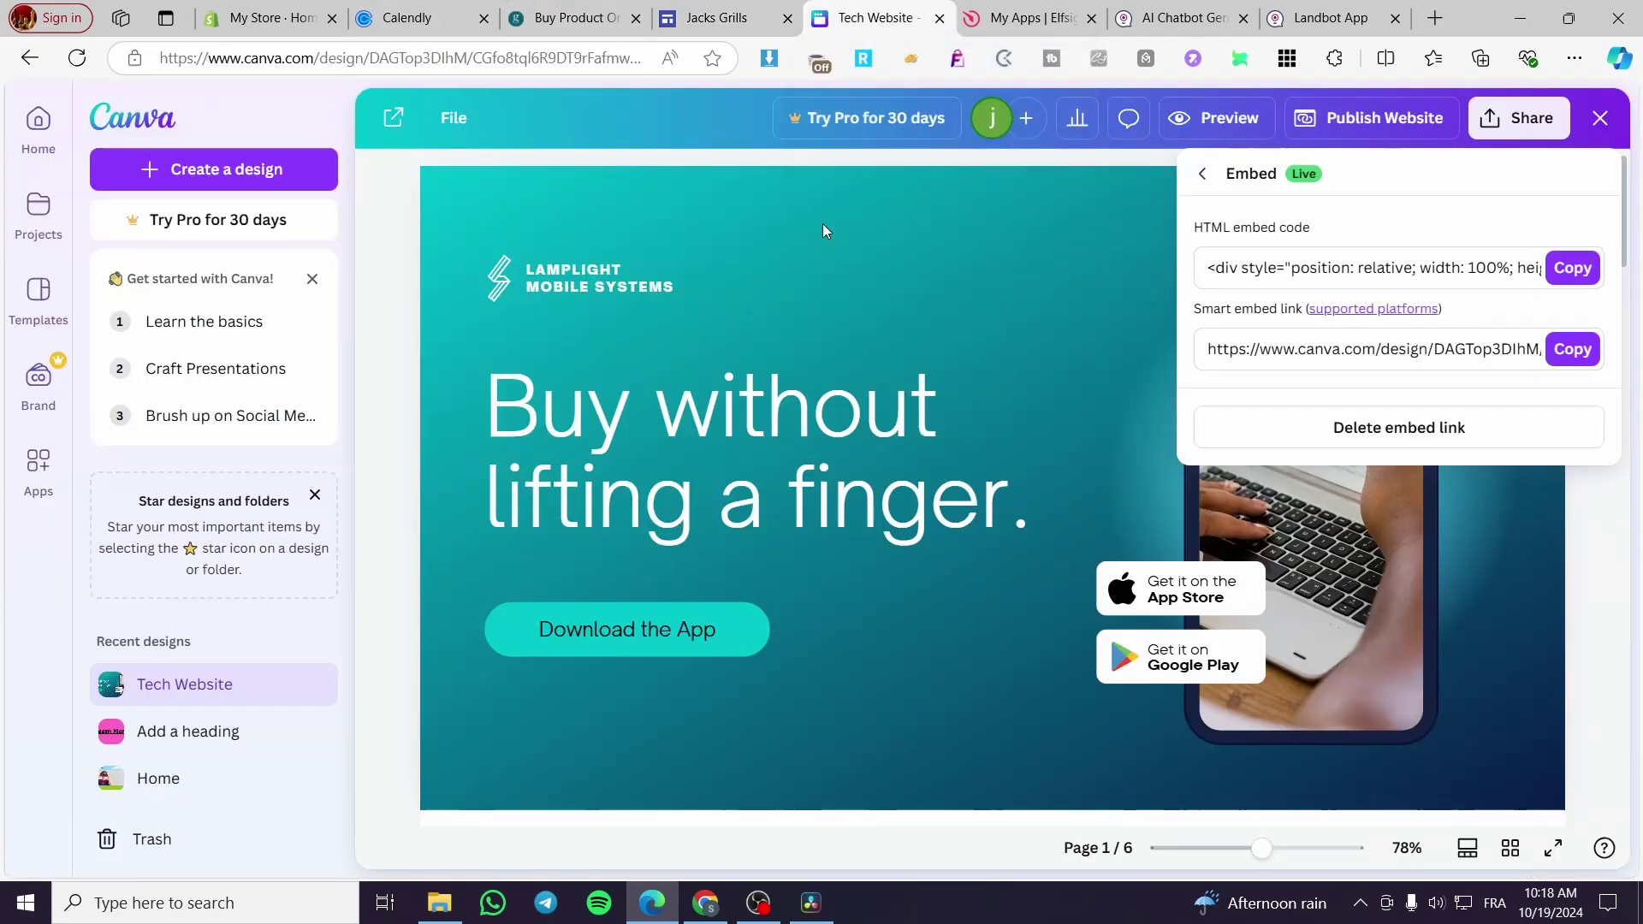
Copy the Tech Website design's HTML embed code from Canva's Embed panel
left_click(1583, 269)
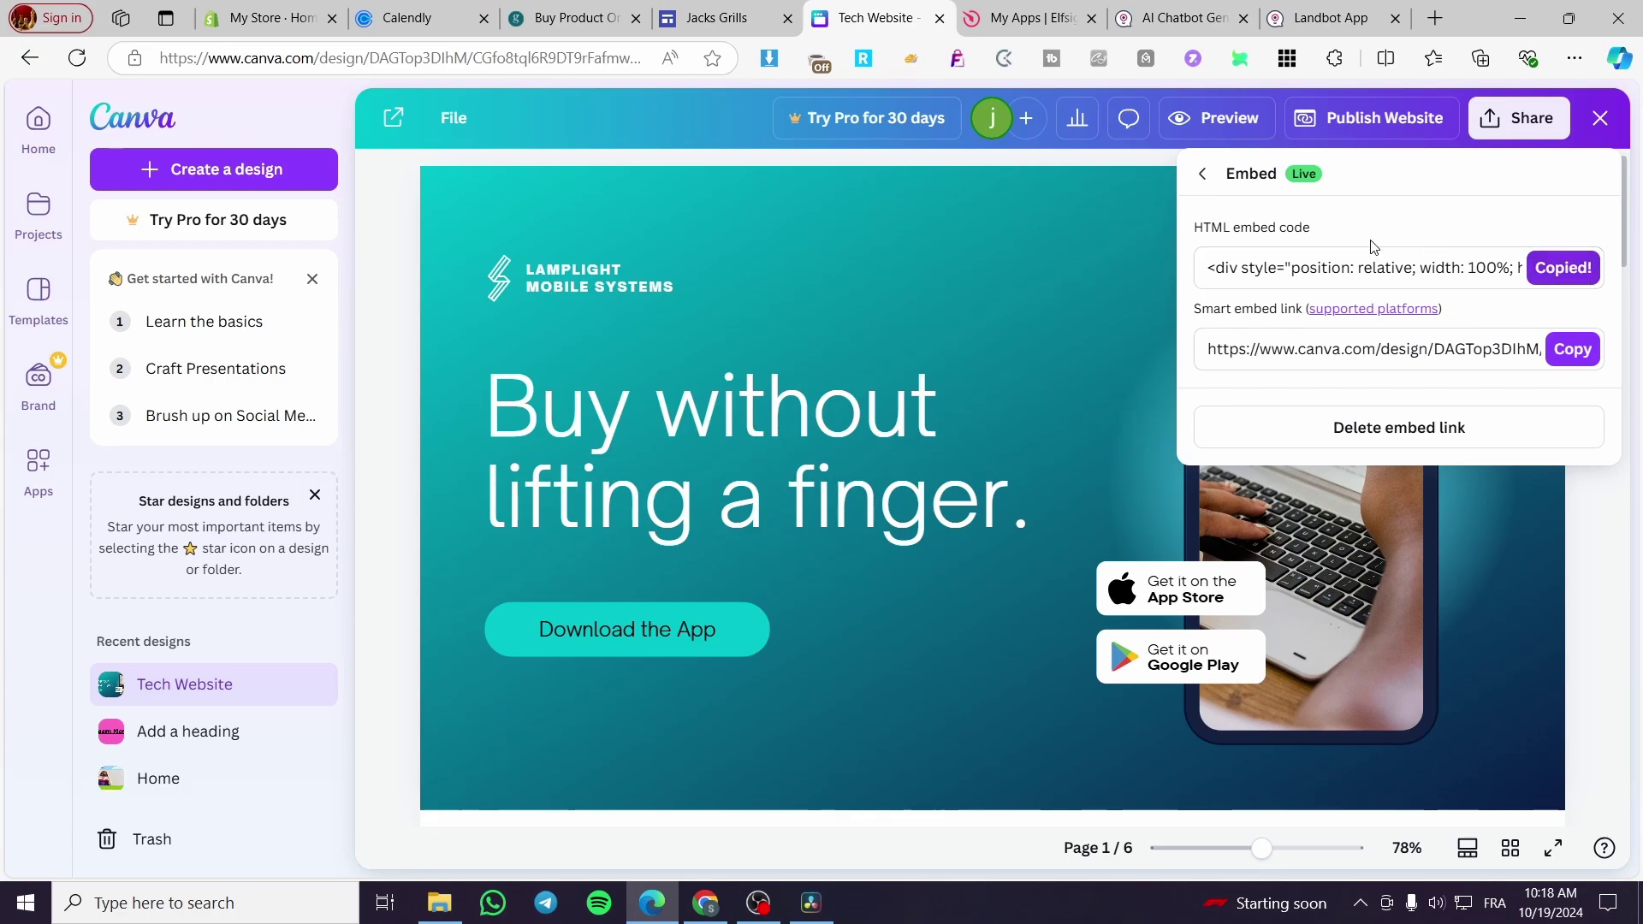
Paste the Canva embed code into Jacks Grills and insert the slideshow
left_click(717, 18)
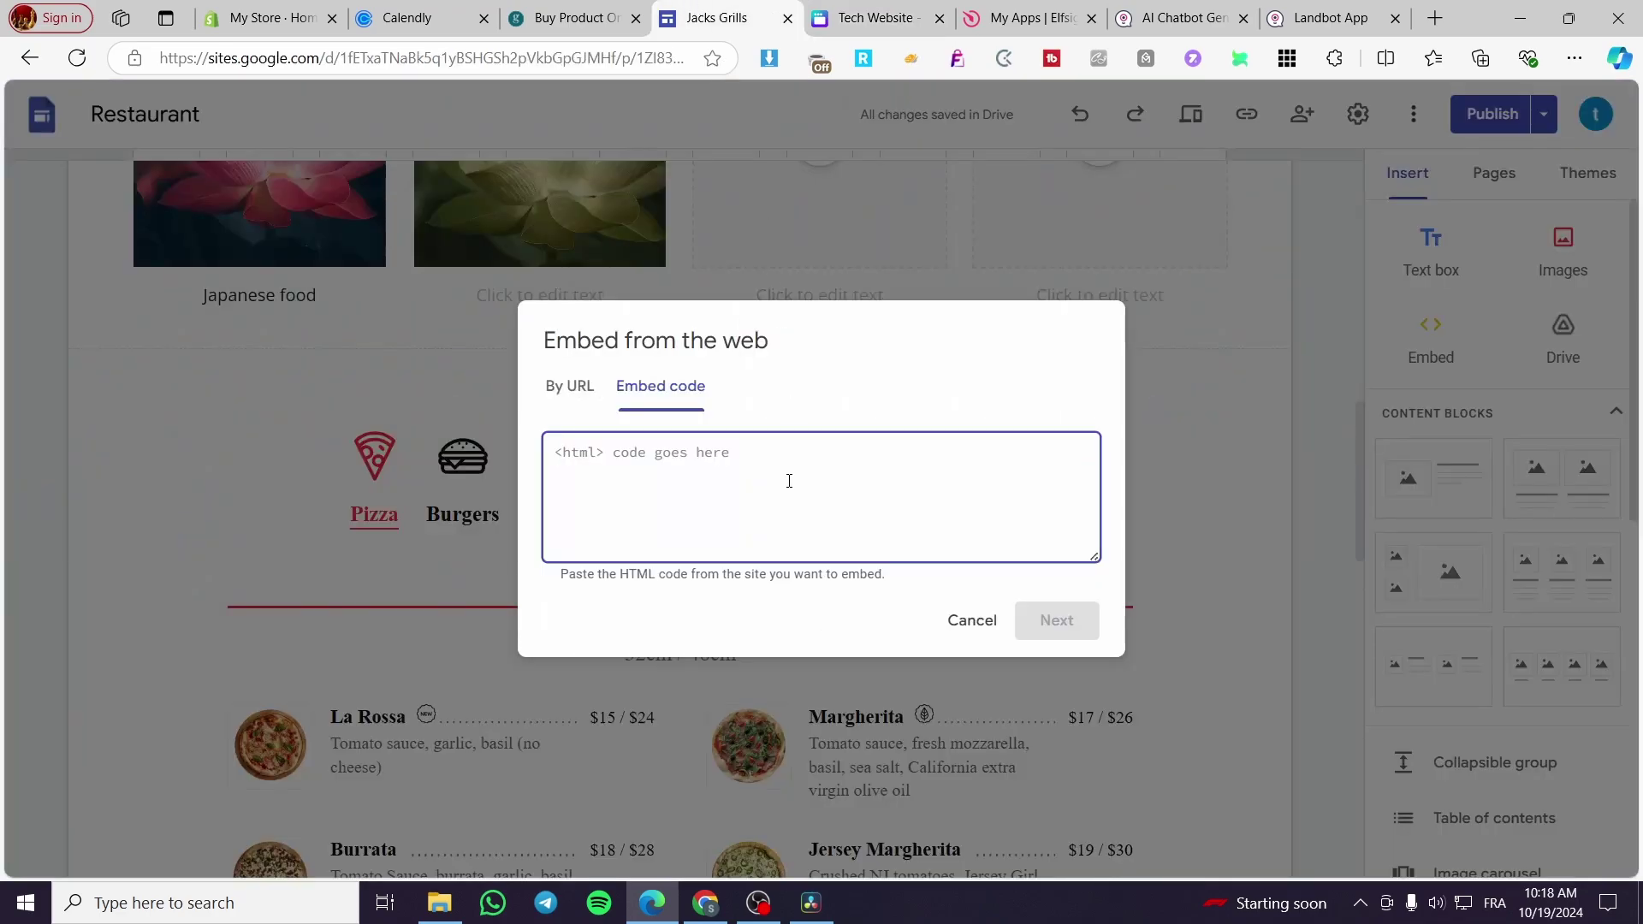
key("ctrl+v")
left_click(1057, 620)
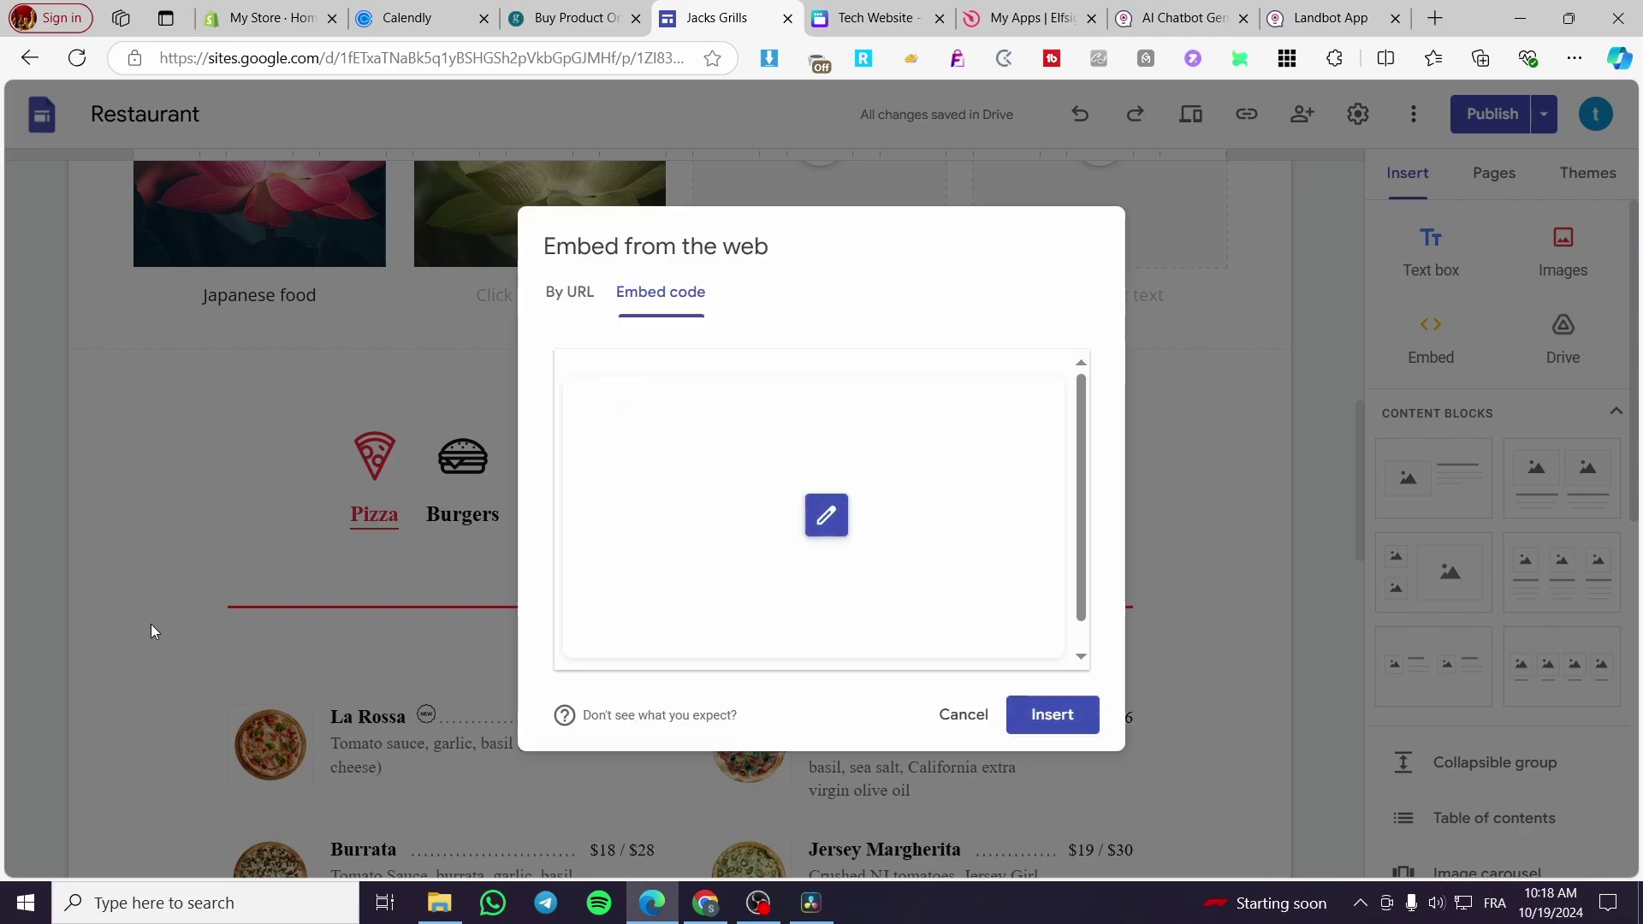
left_click(1014, 717)
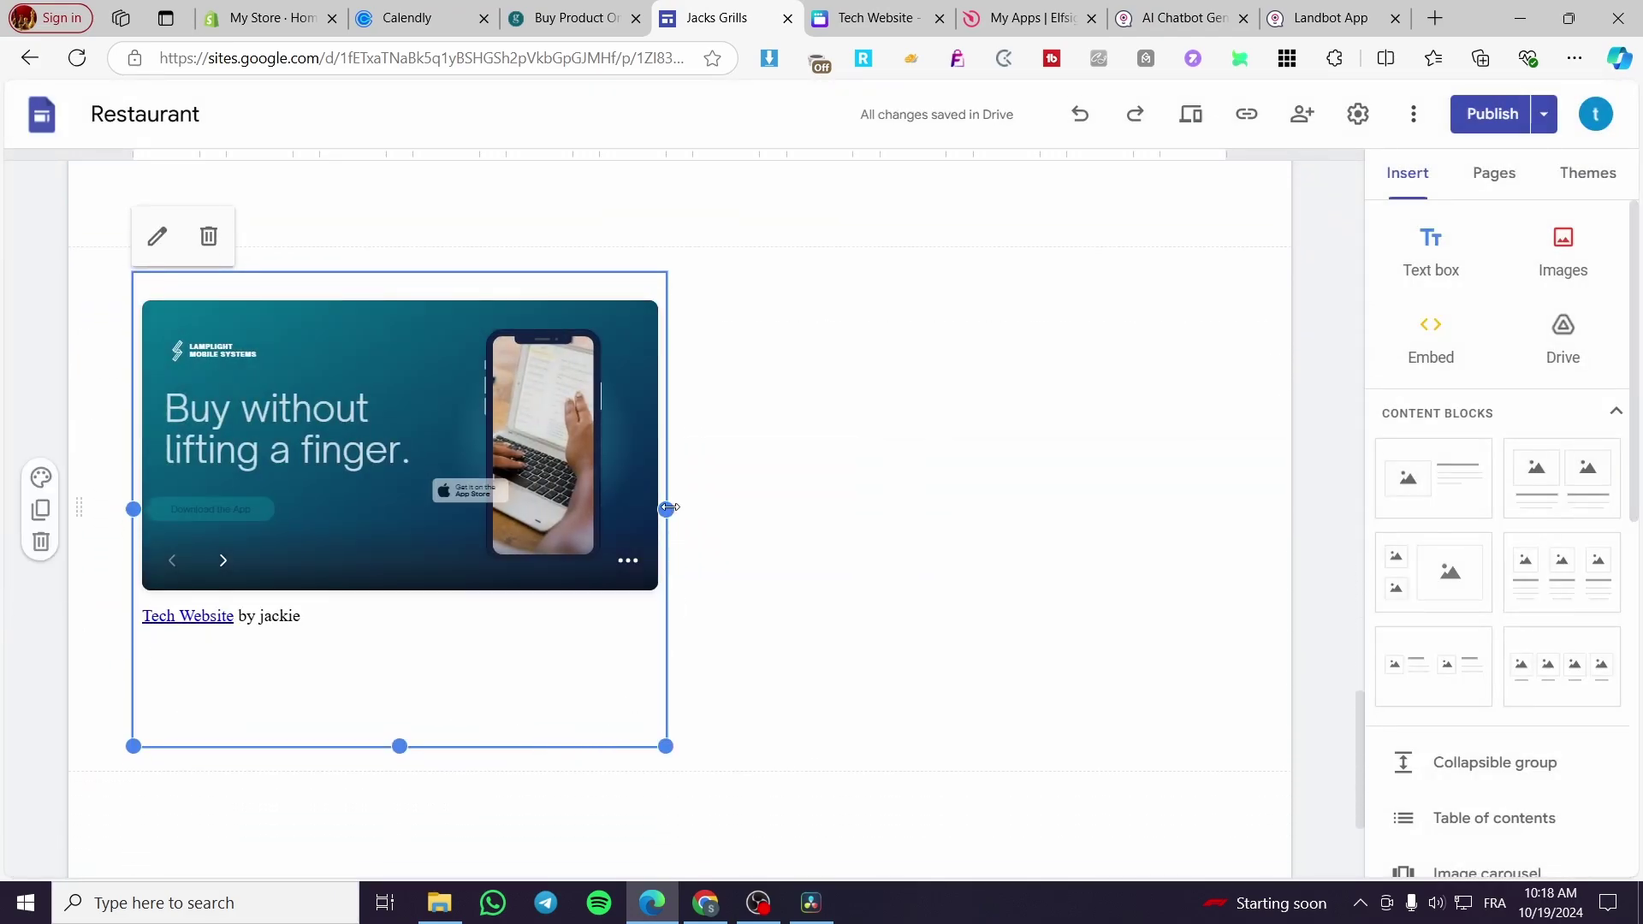
Widen the slideshow embed across the page and adjust its height to fit
left_click_drag(665, 509, 1292, 513)
left_click_drag(680, 745, 675, 866)
scroll(659, 661, "down", 2)
left_click_drag(659, 661, 685, 705)
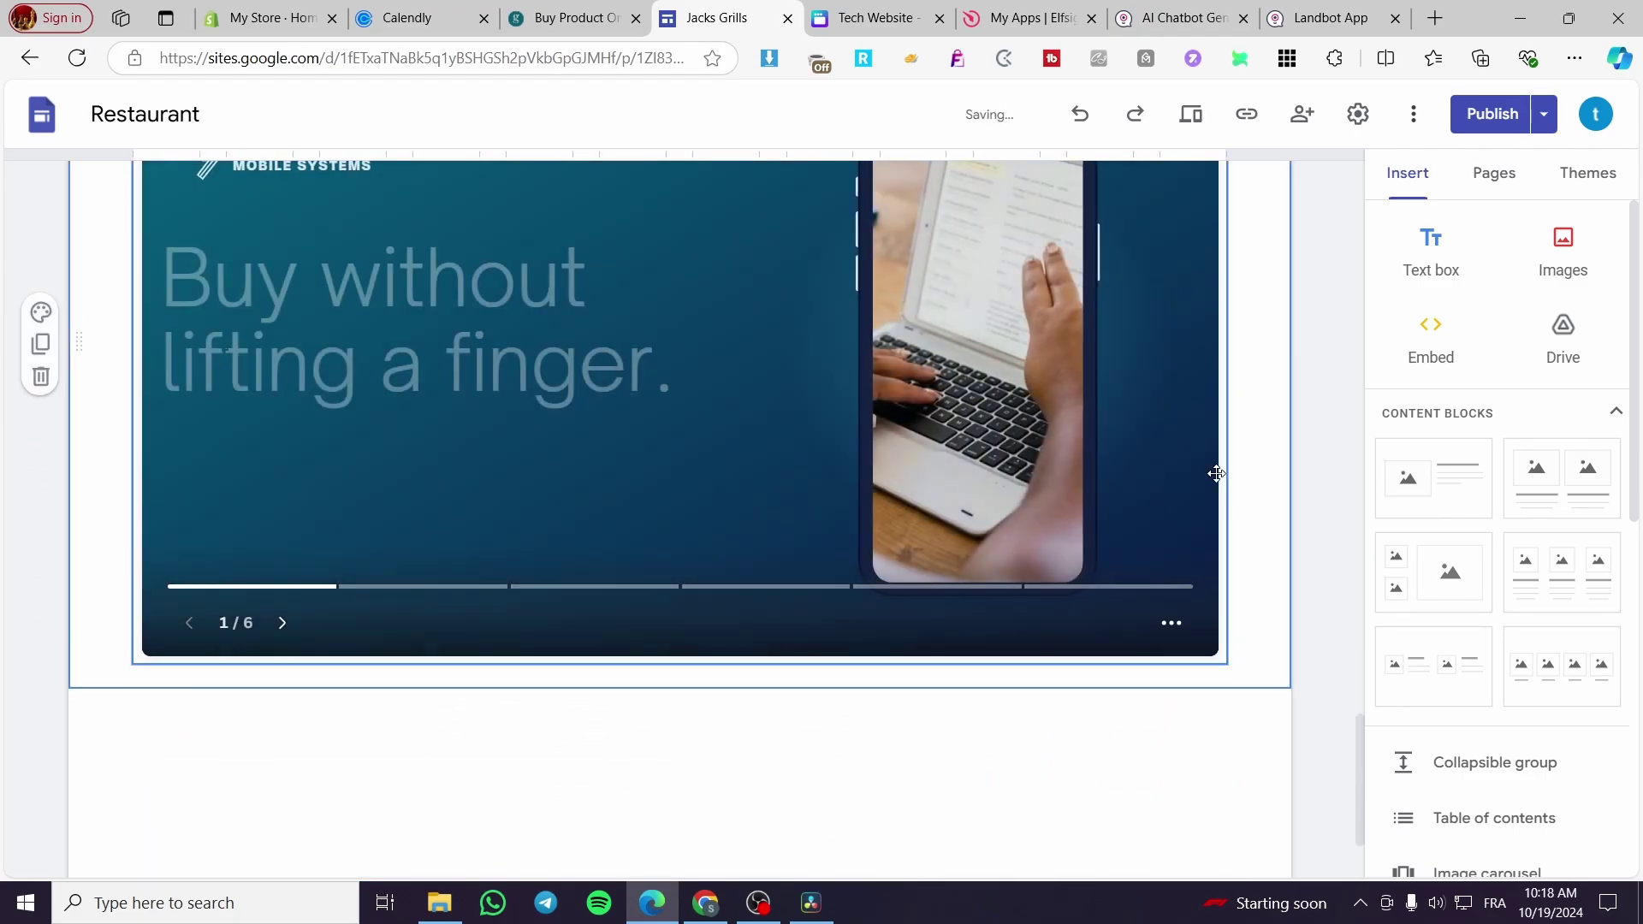
scroll(1217, 470, "up", 1)
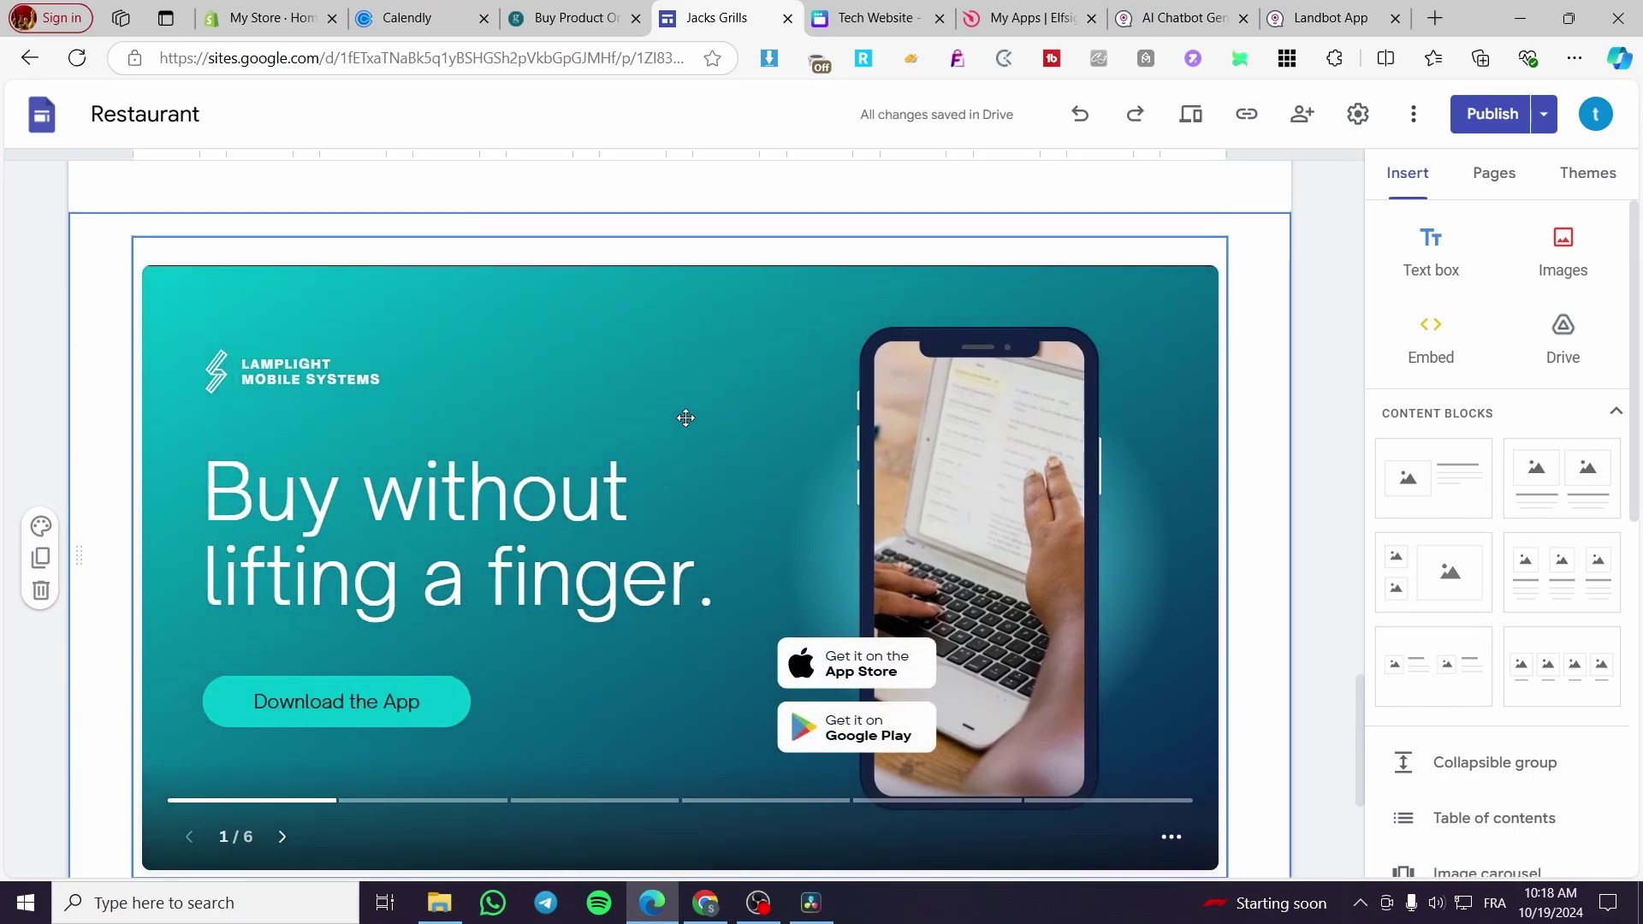
scroll(472, 449, "down", 2)
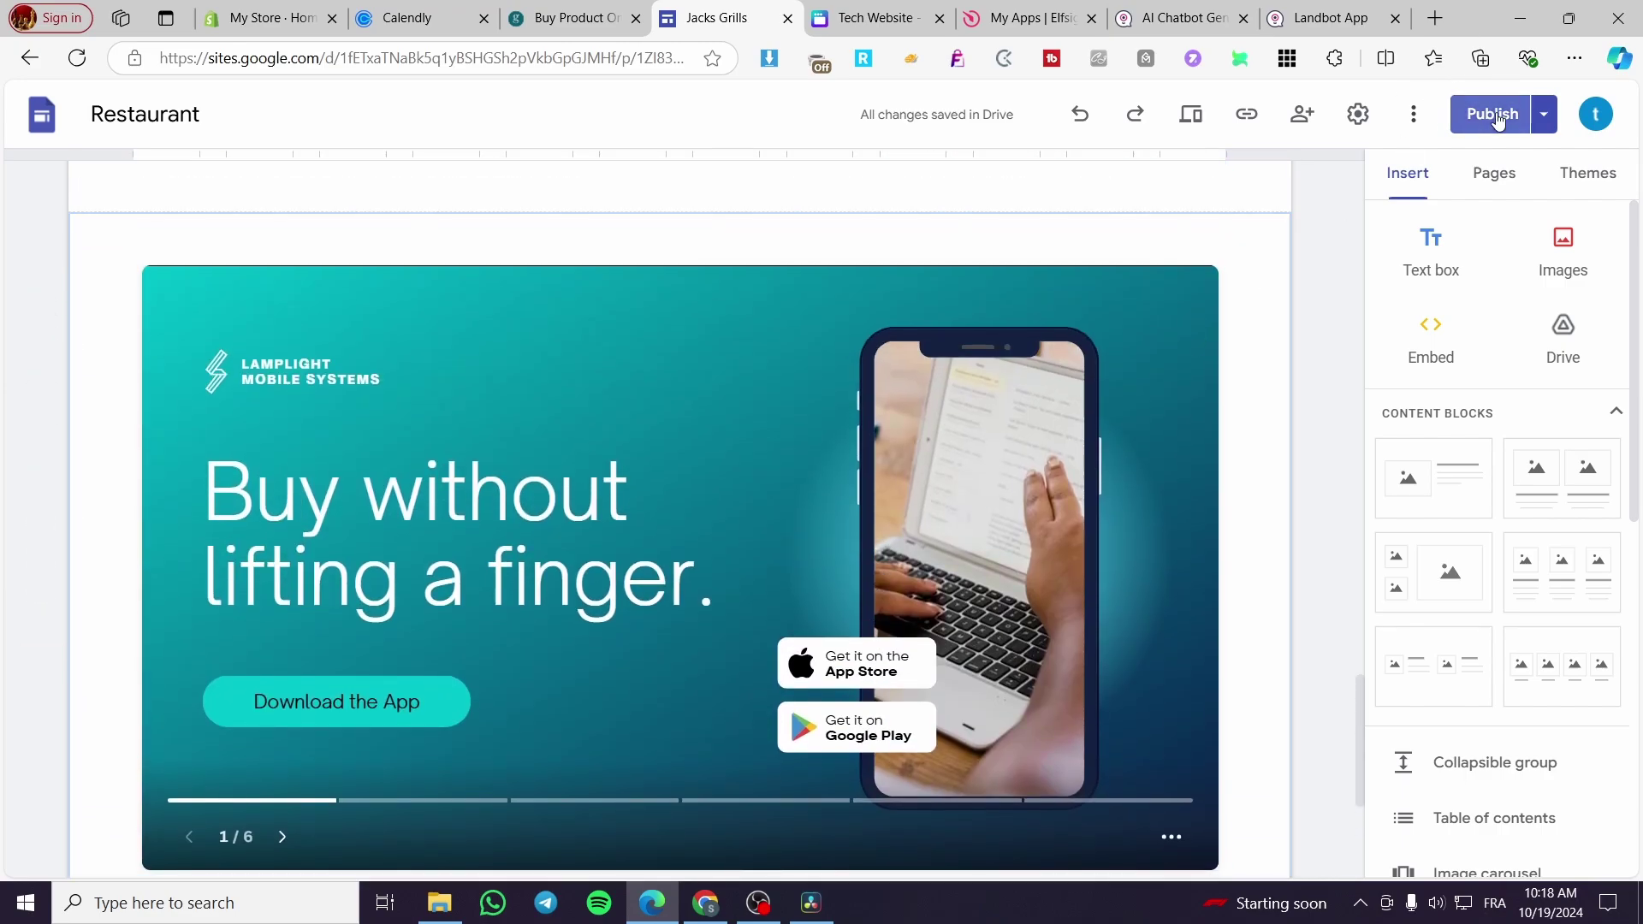
Compare the draft with the currently published version, then publish the Jacks Grills site
left_click(1487, 114)
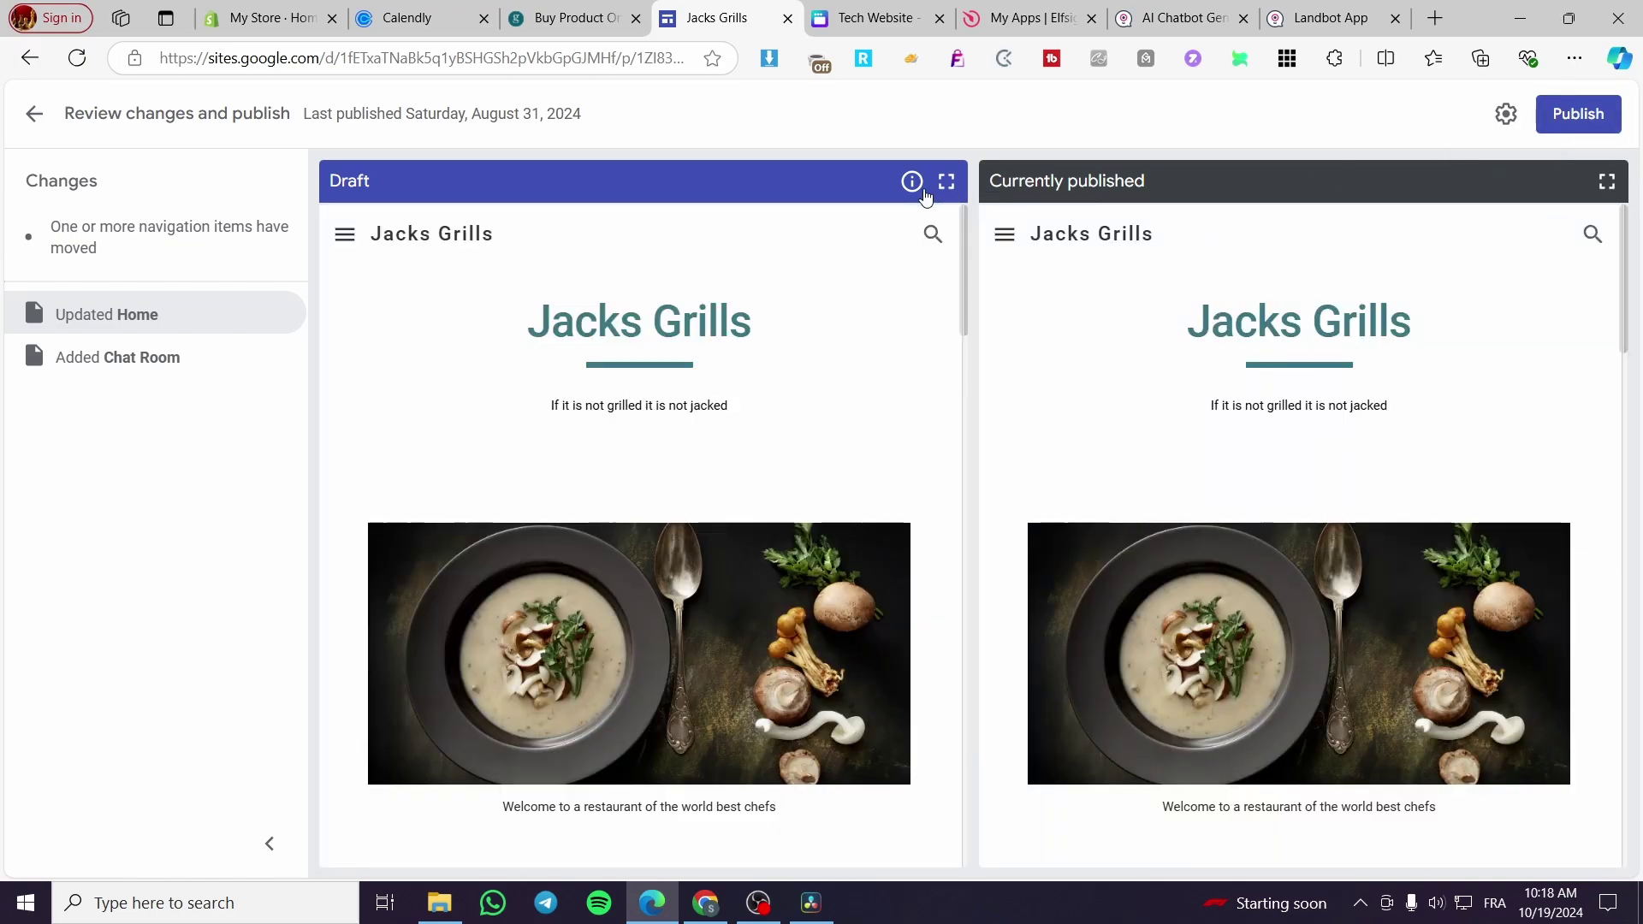
scroll(580, 248, "down", 7)
scroll(602, 264, "up", 7)
left_click(1577, 114)
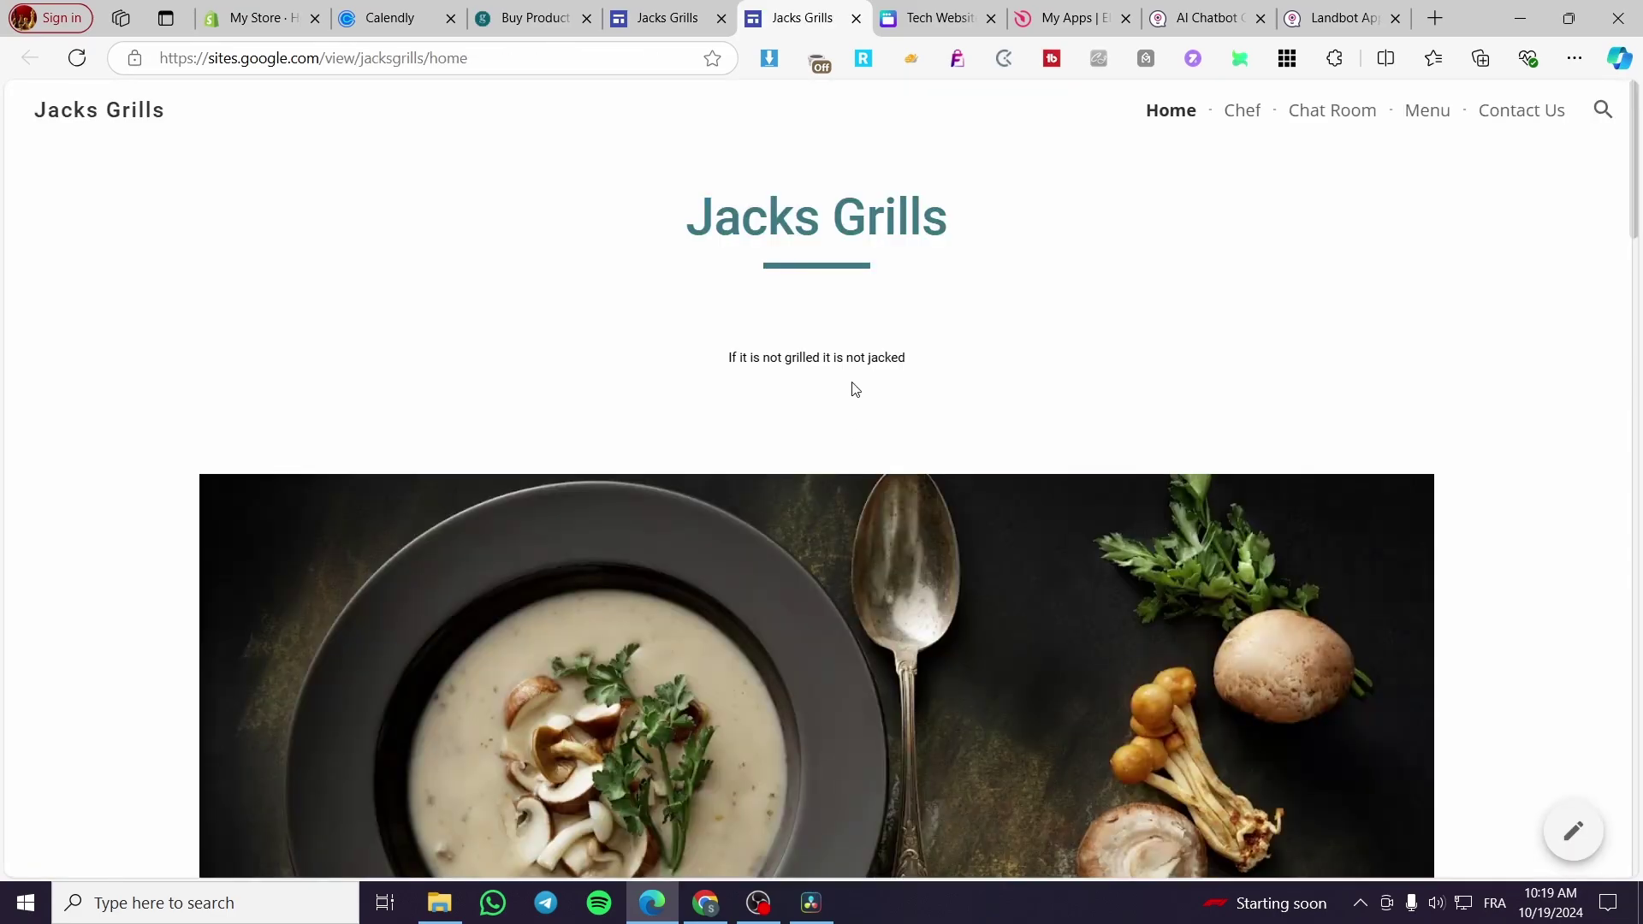
On the live Jacks Grills page, advance the Canva slideshow to slide 4, 'Read the reviews', and check its options menu
scroll(851, 385, "down", 10)
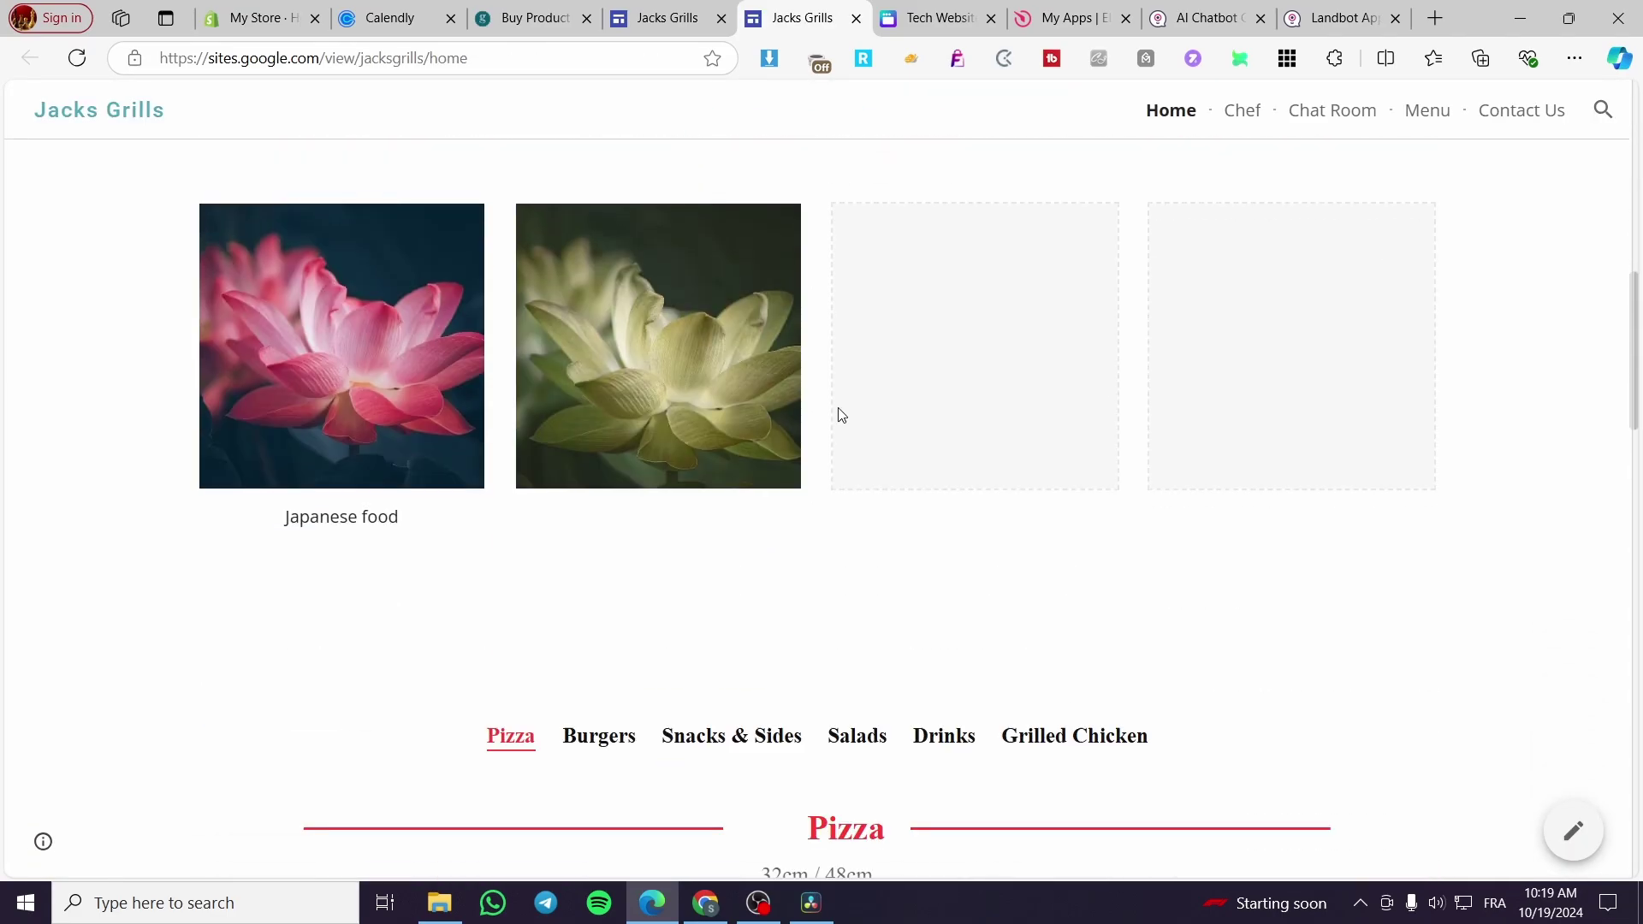
scroll(839, 415, "down", 10)
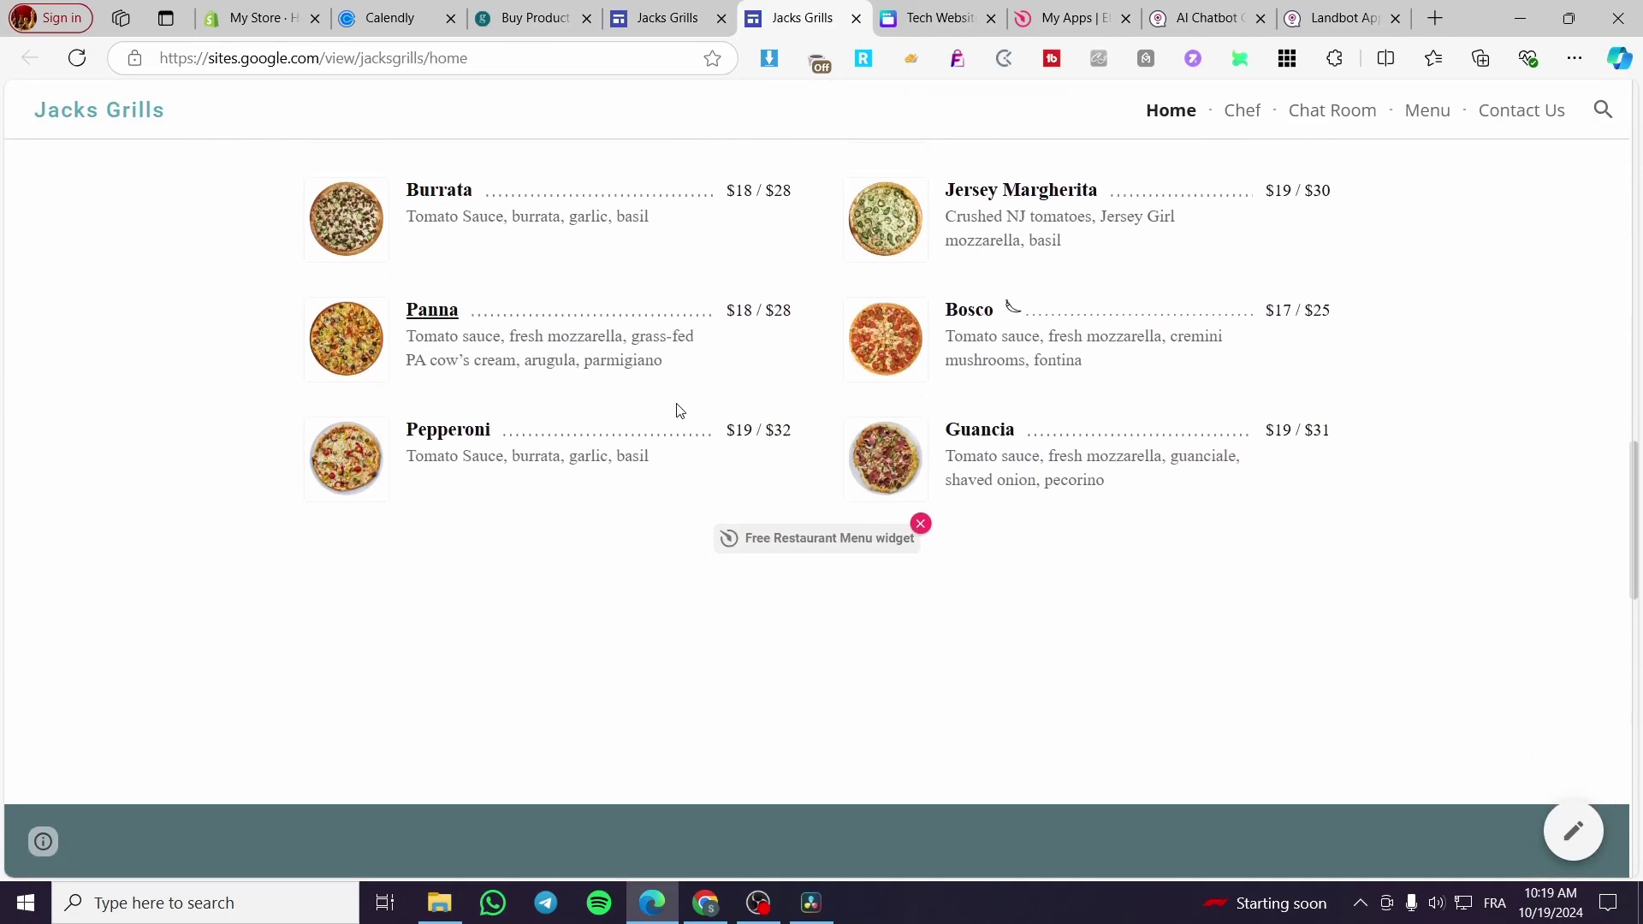
scroll(680, 411, "down", 12)
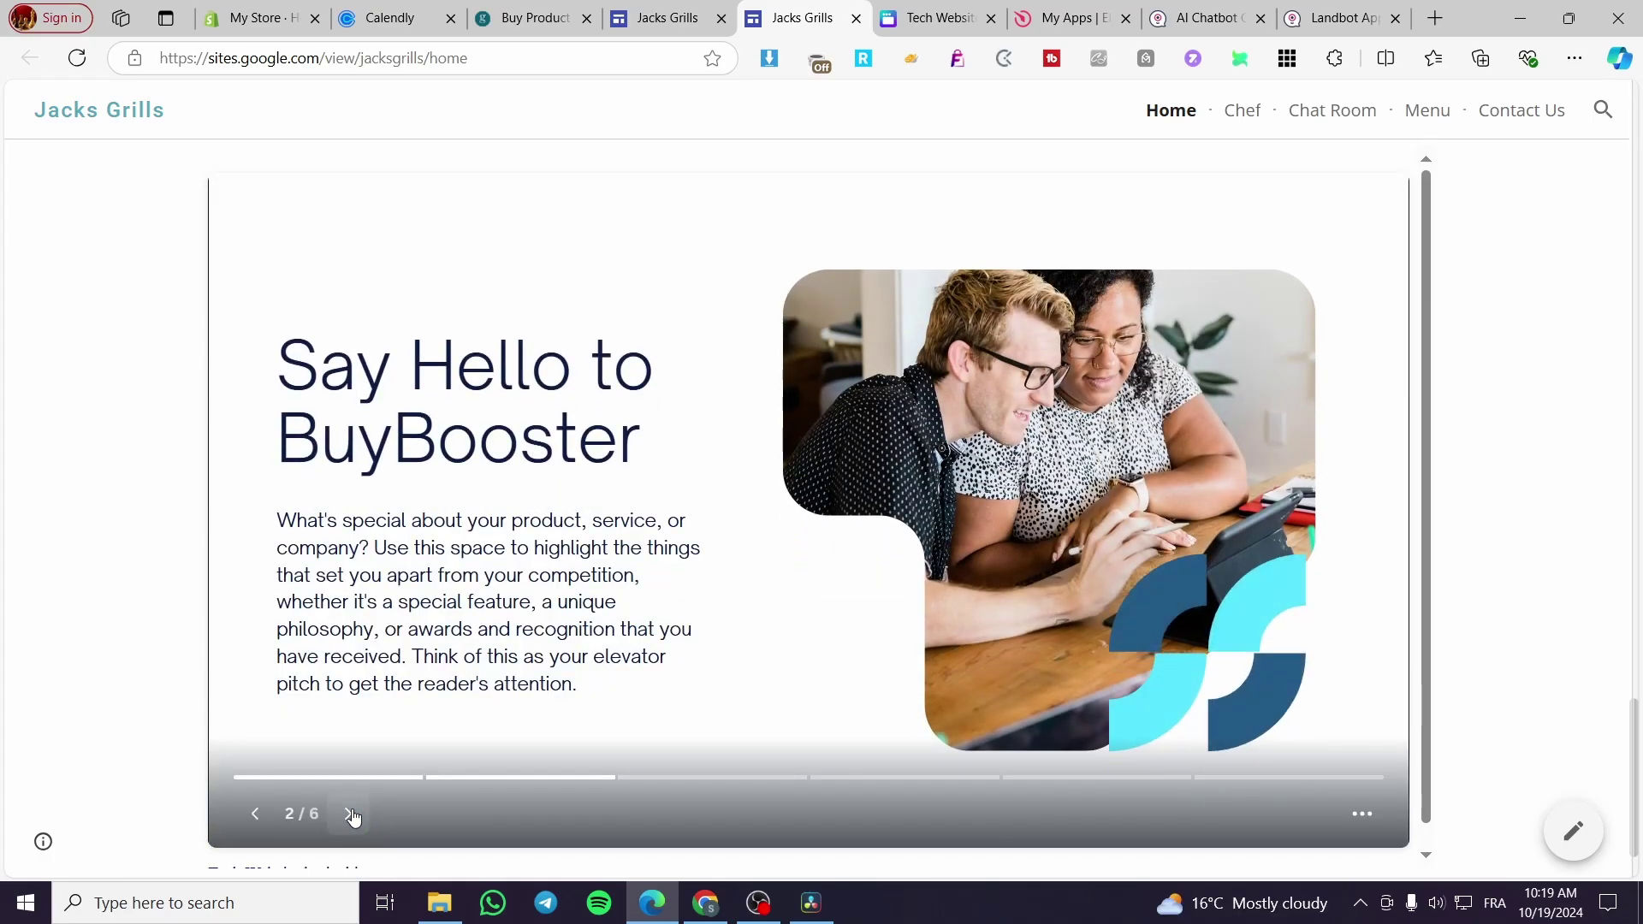
left_click(352, 817)
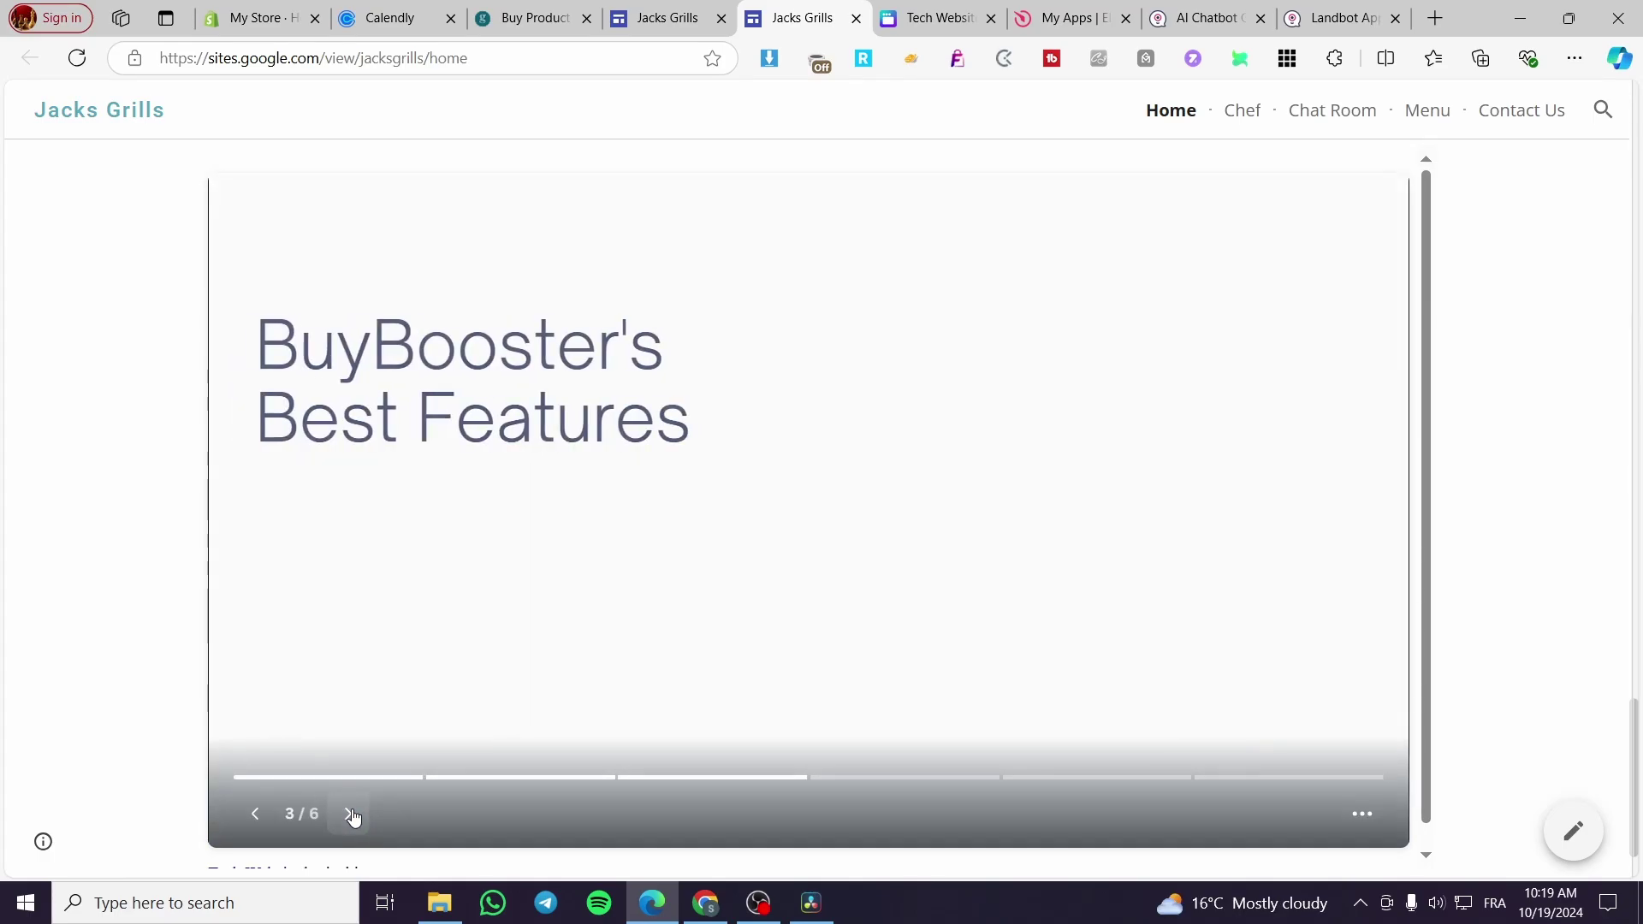
left_click(350, 816)
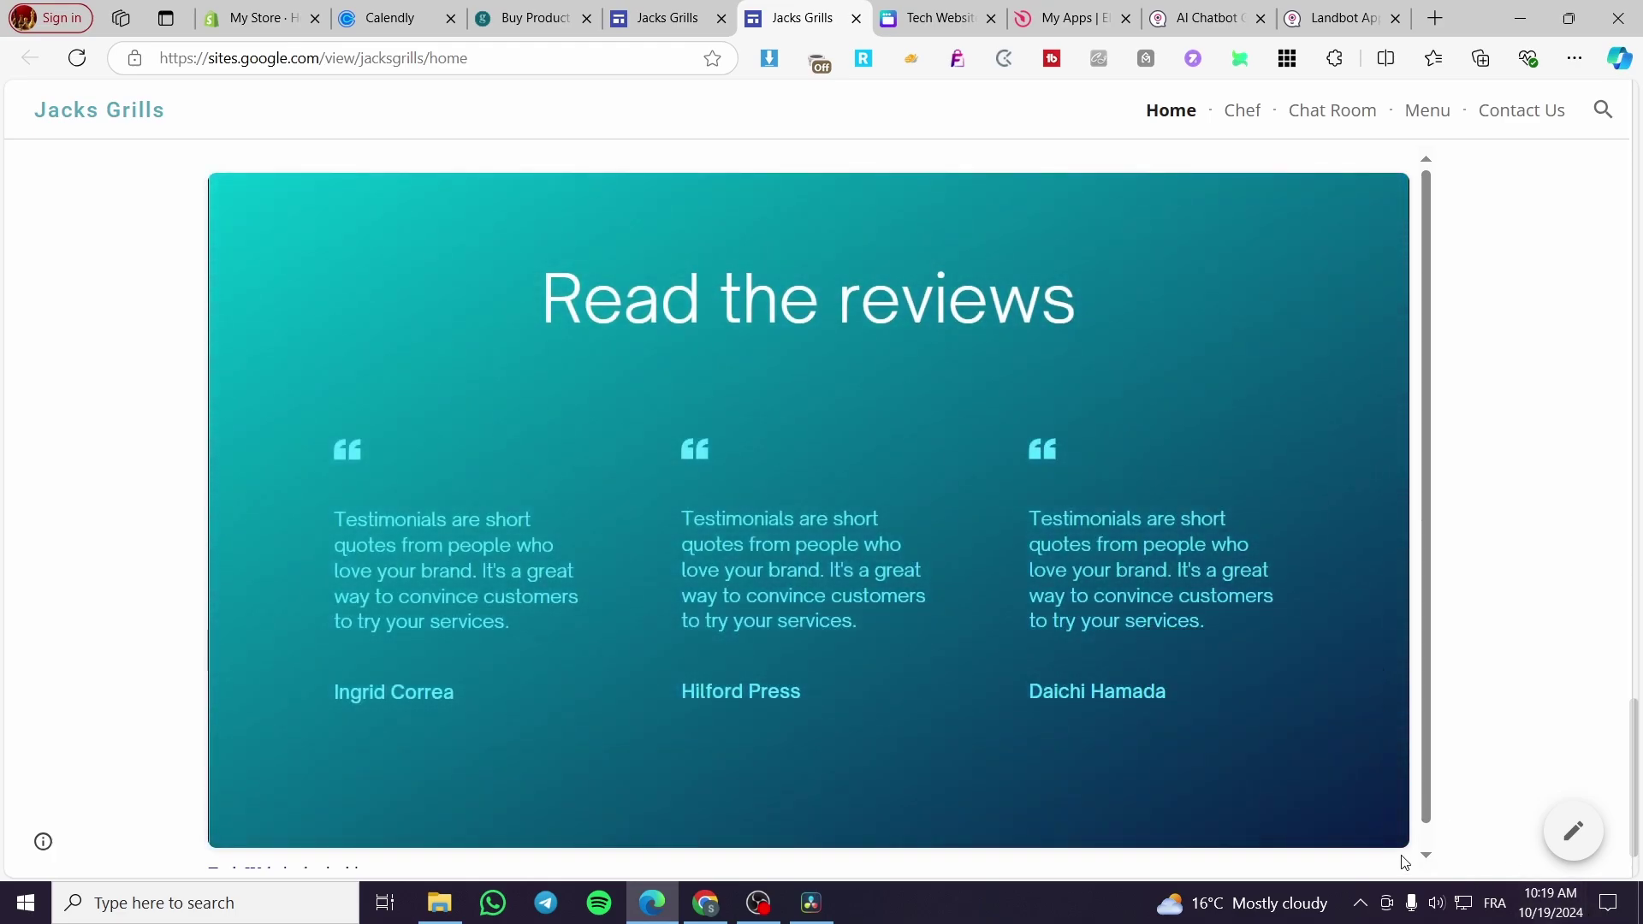
left_click(1362, 823)
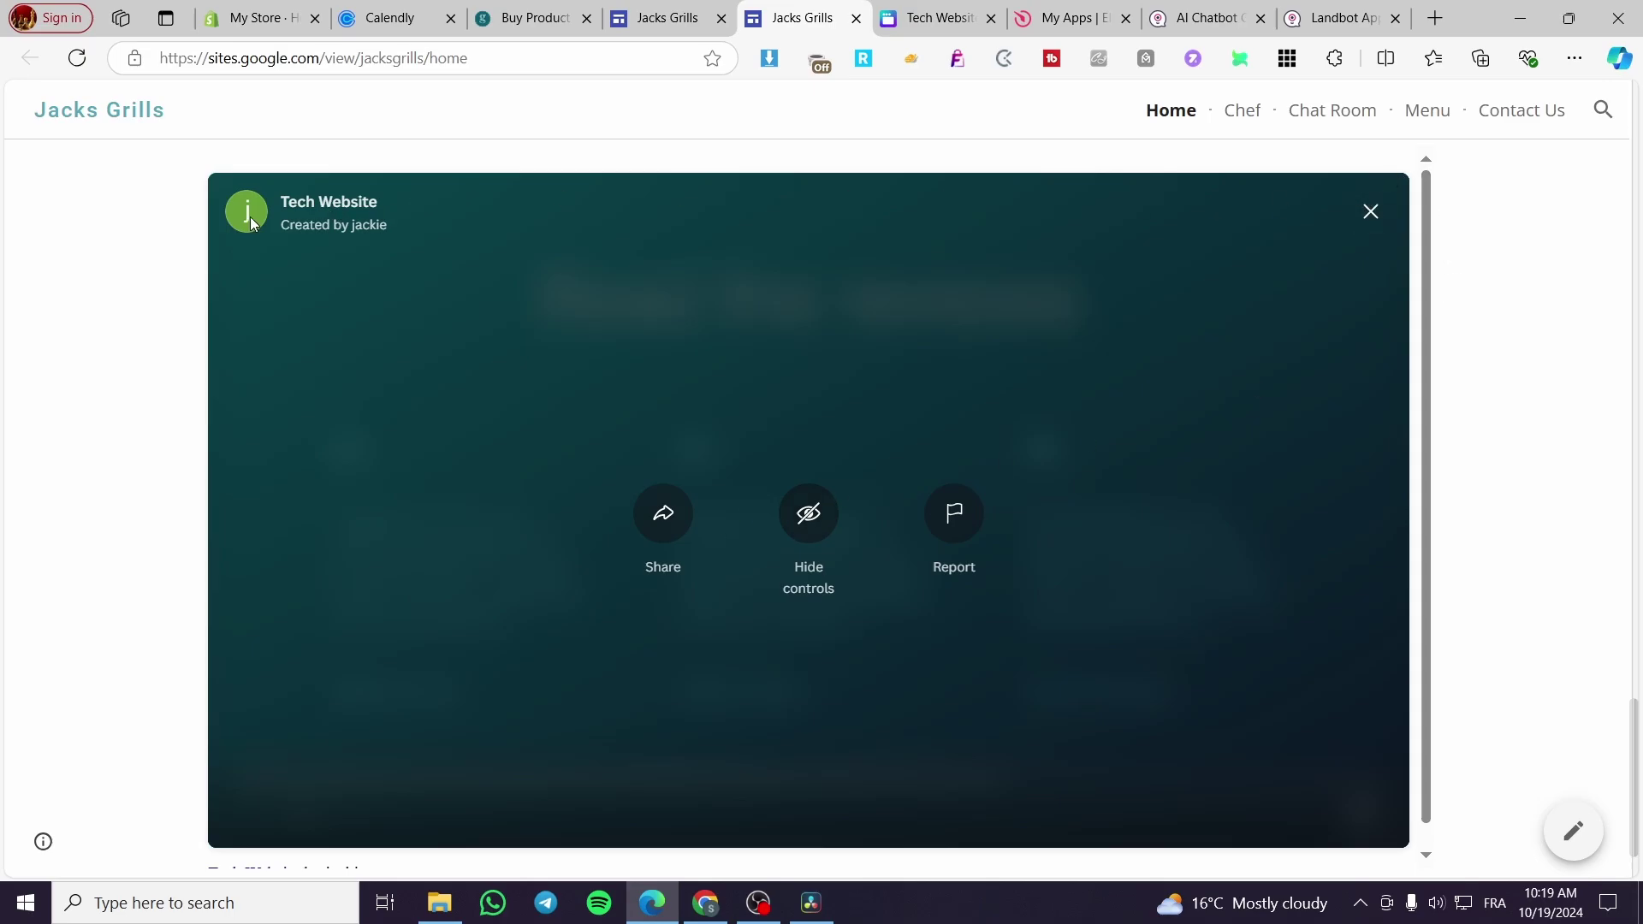
left_click(1367, 211)
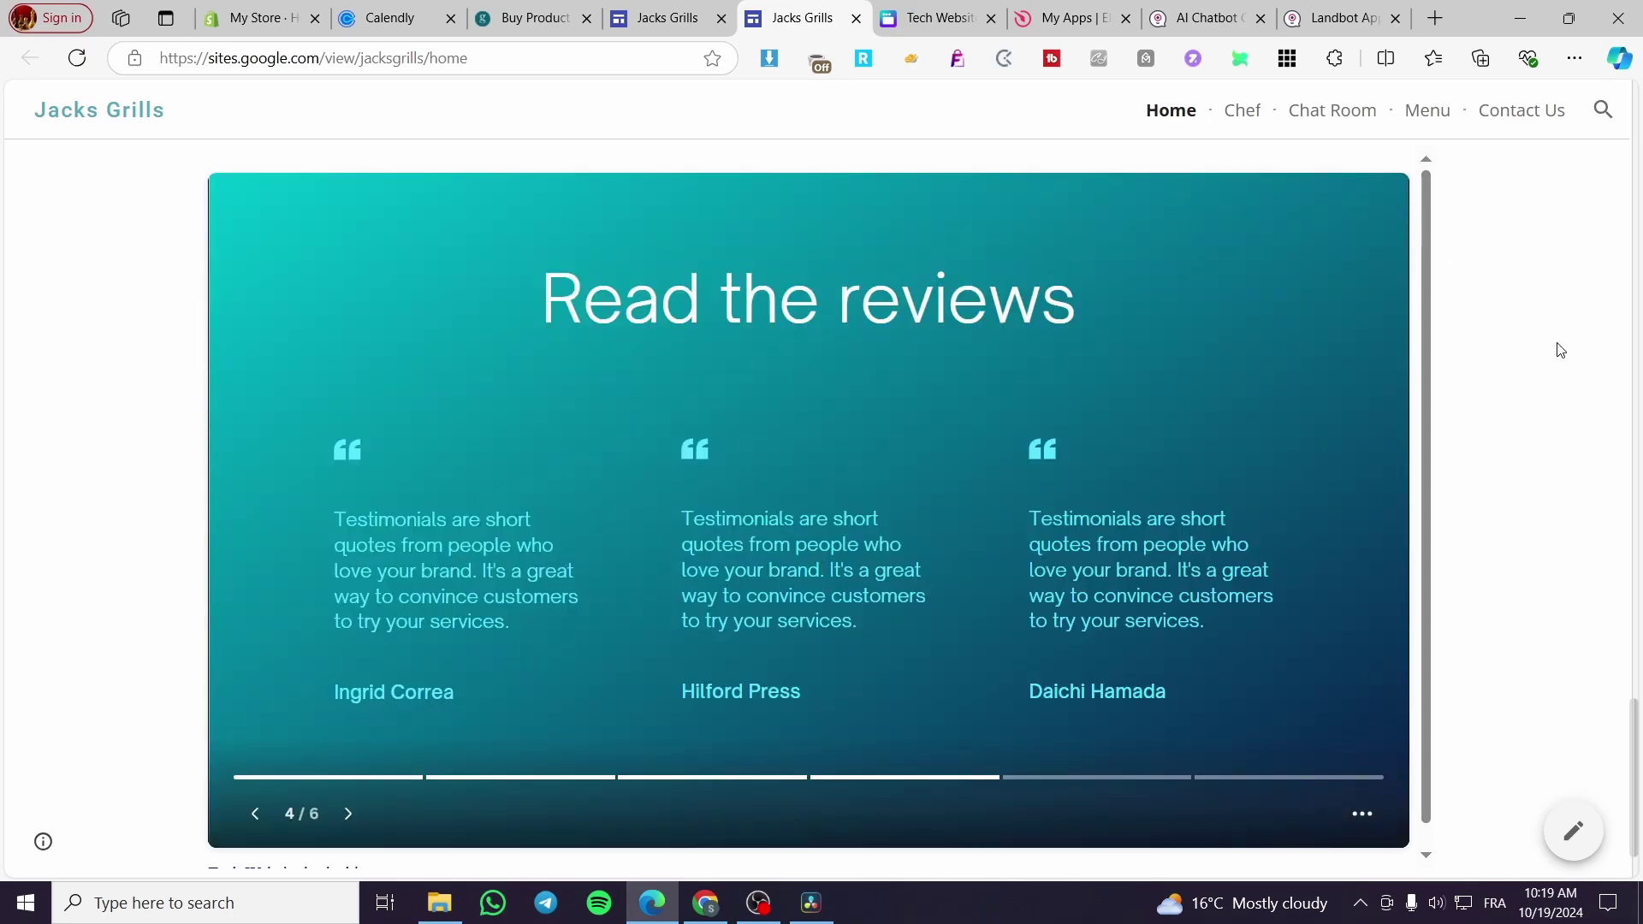